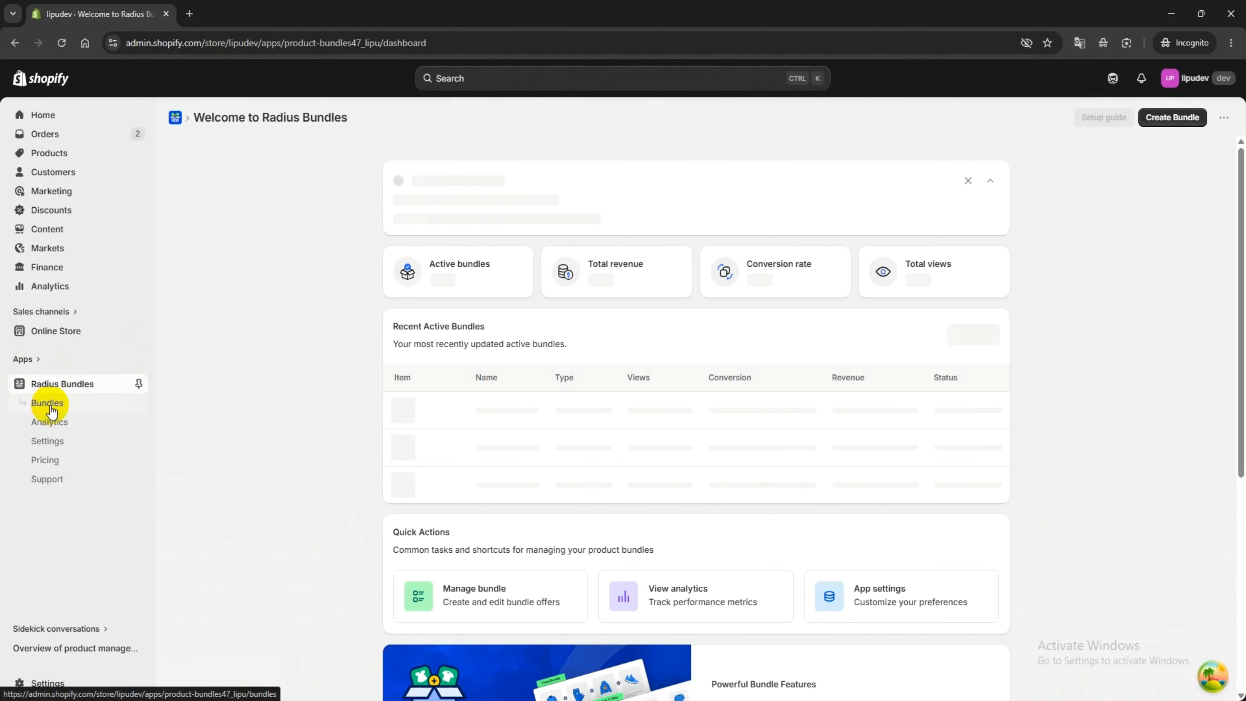
Start a new bundle from the Bundles page, review the Fixed bundle explanation, and select Fixed bundle as the type.
{"action": "left_click", "coordinate": [51, 405]}
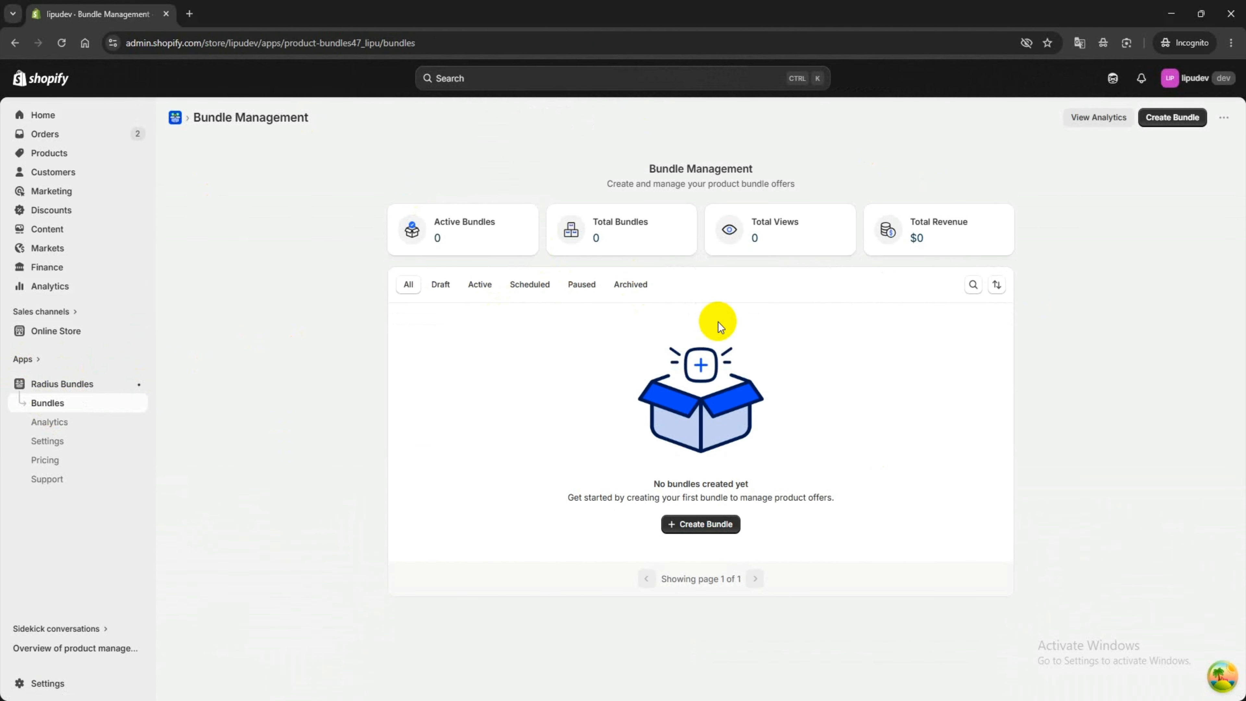
{"action": "left_click", "coordinate": [697, 524]}
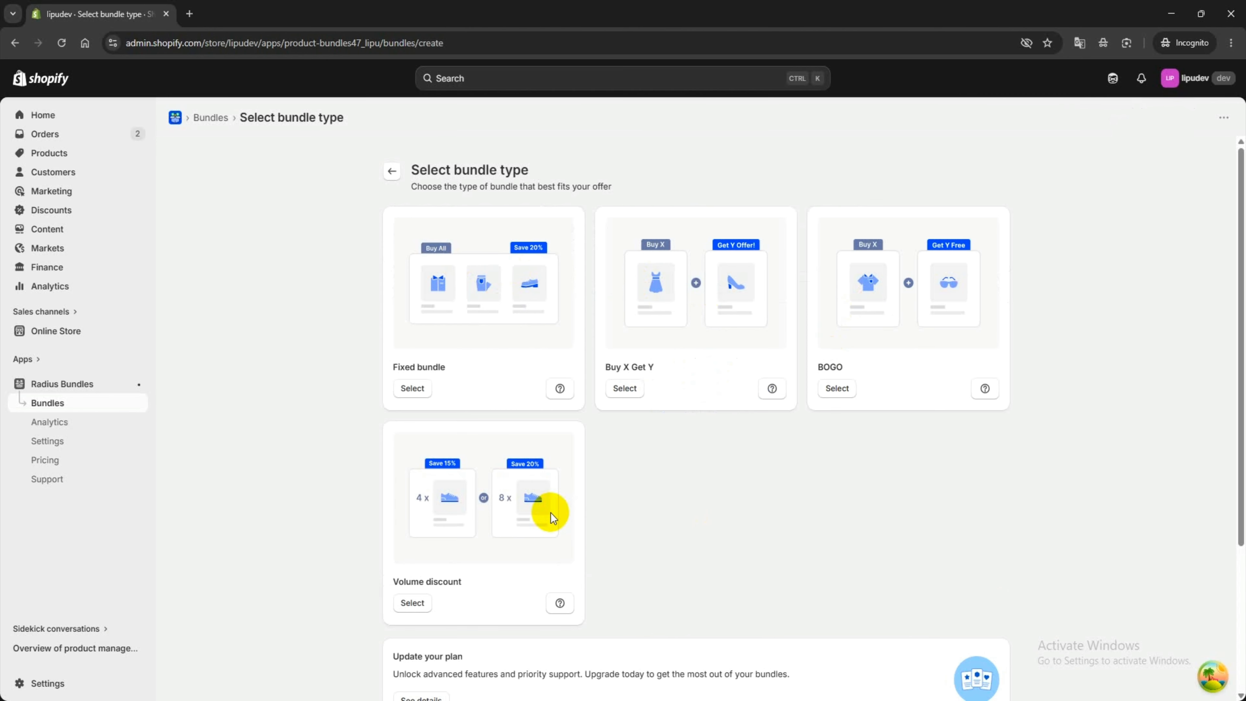
{"action": "left_click", "coordinate": [560, 388]}
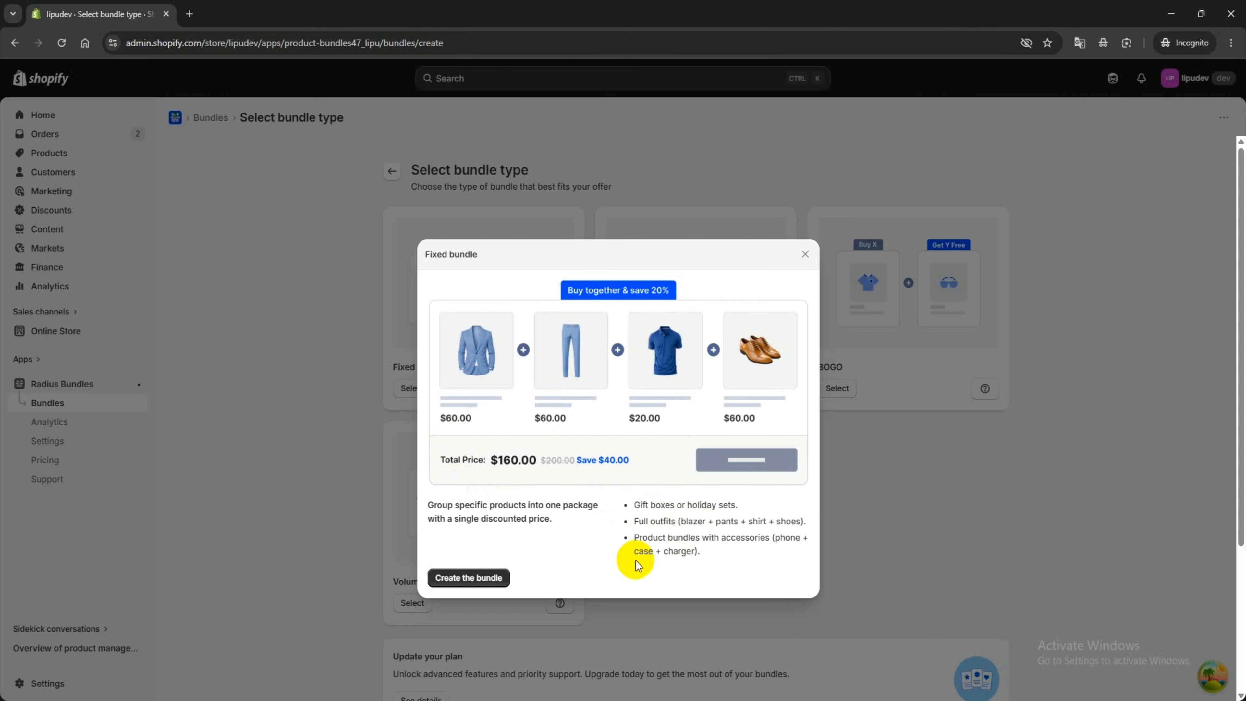
{"action": "left_click", "coordinate": [806, 254]}
{"action": "left_click", "coordinate": [414, 388]}
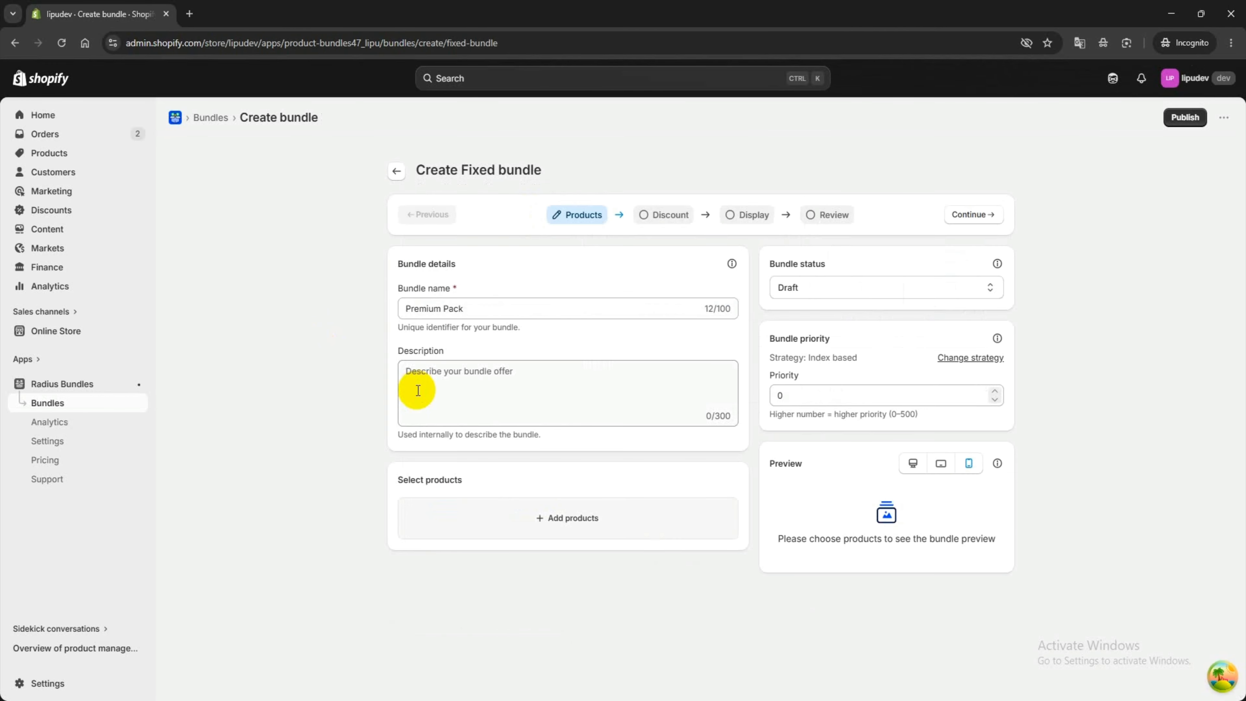
Replace the default bundle name with "Fixed Bundle 01".
{"action": "left_click", "coordinate": [489, 306]}
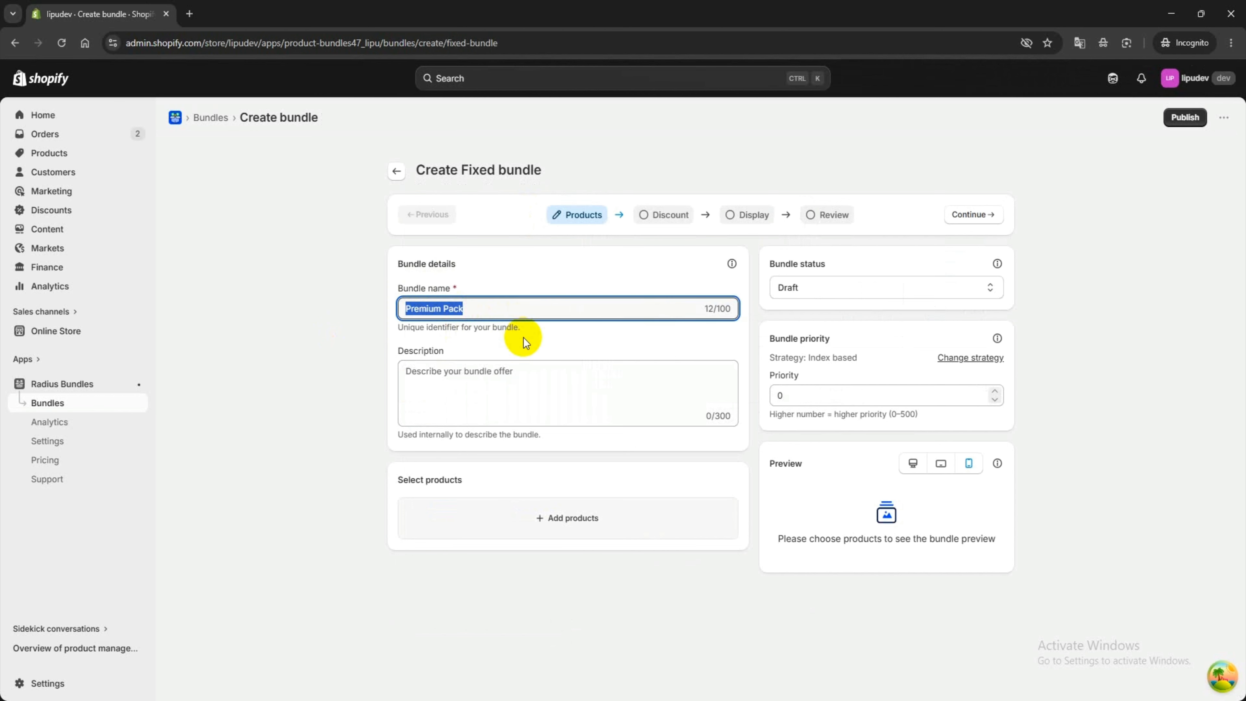
{"action": "type", "text": "Fixed Bundle "}
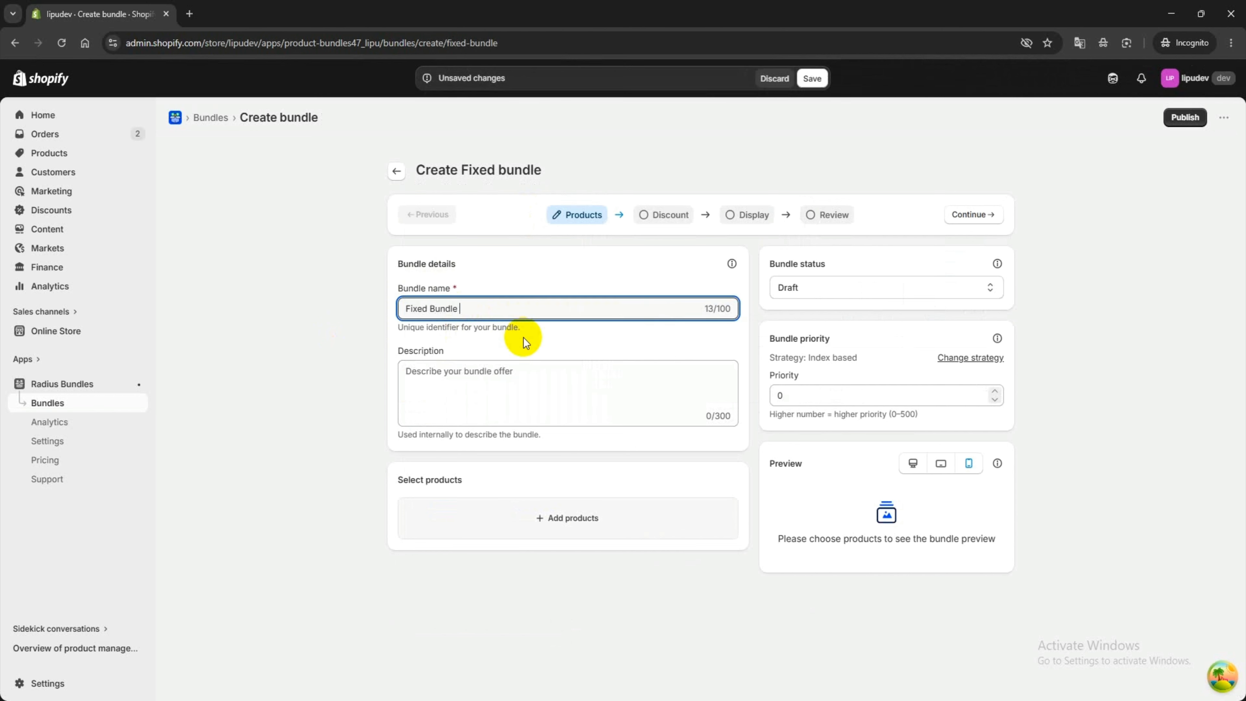
{"action": "type", "text": "01"}
Set the bundle description to "A fixed bundle is a set of pre-determined products sold together as a single unit with no customization, often offered at a discount.".
{"action": "left_click", "coordinate": [542, 369]}
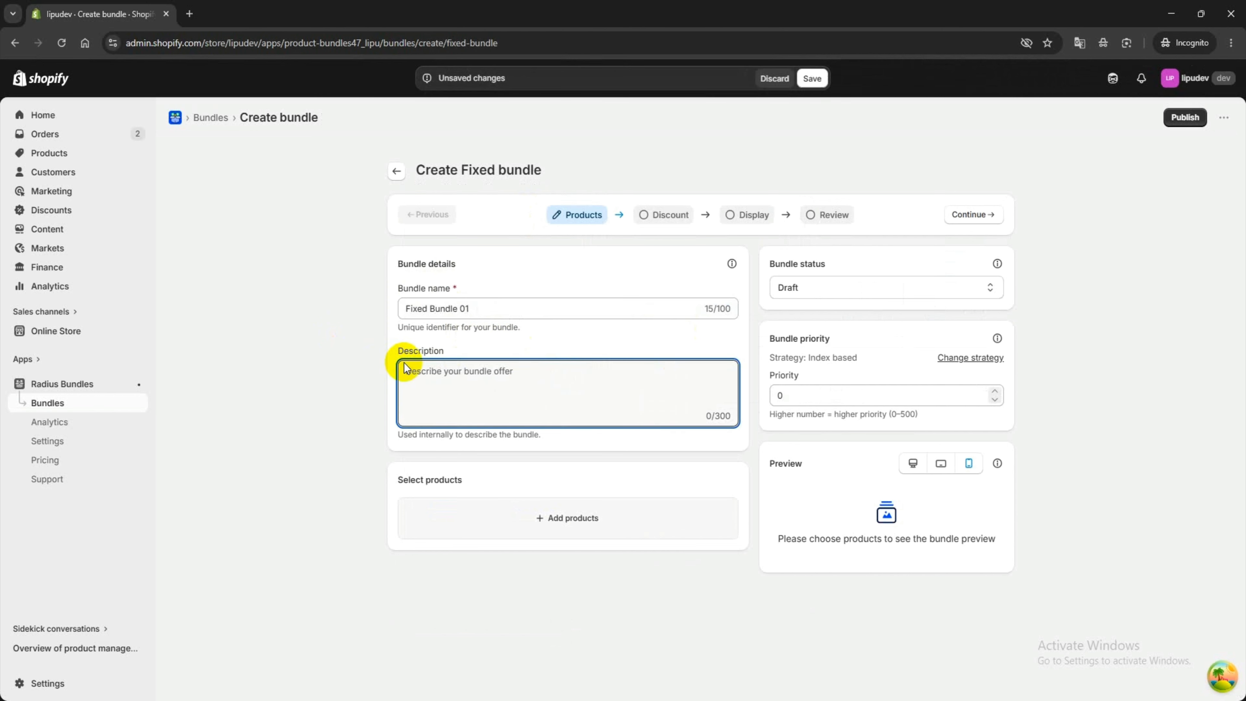
{"action": "type", "text": "A fixed bundle is a set of pre-determined products sold together as a single unit with no customization, often offered at a discount."}
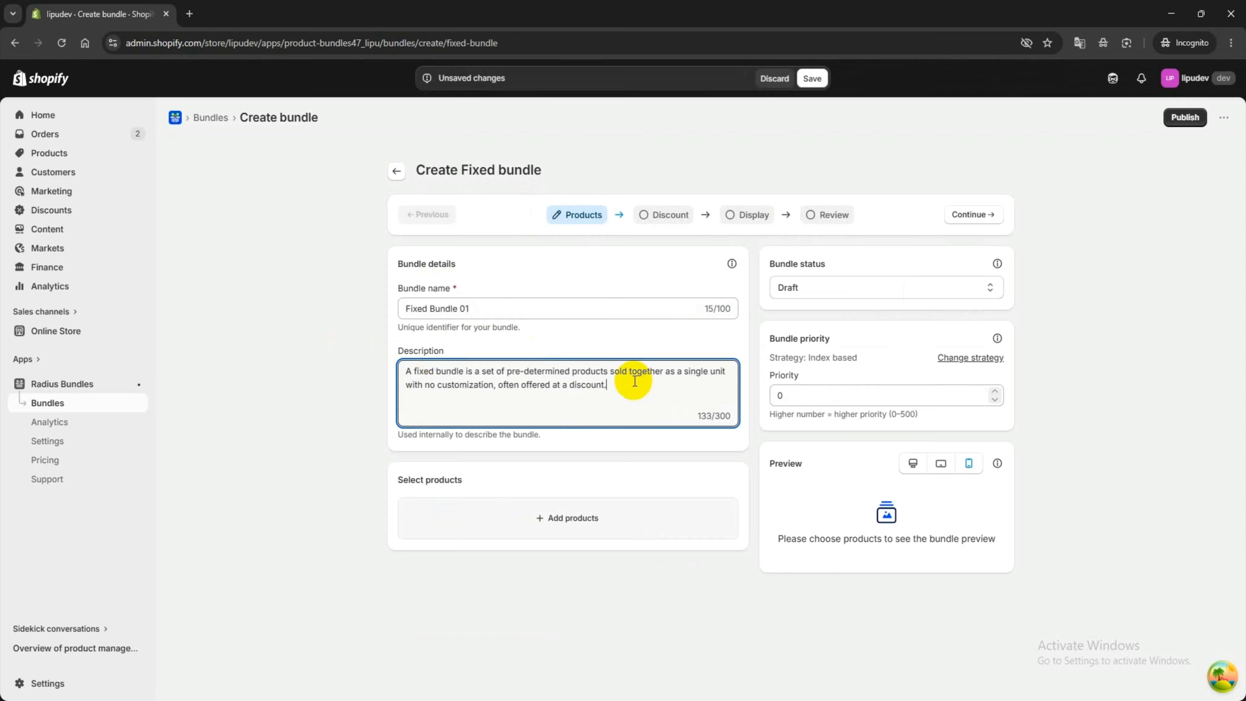
{"action": "left_click", "coordinate": [338, 432]}
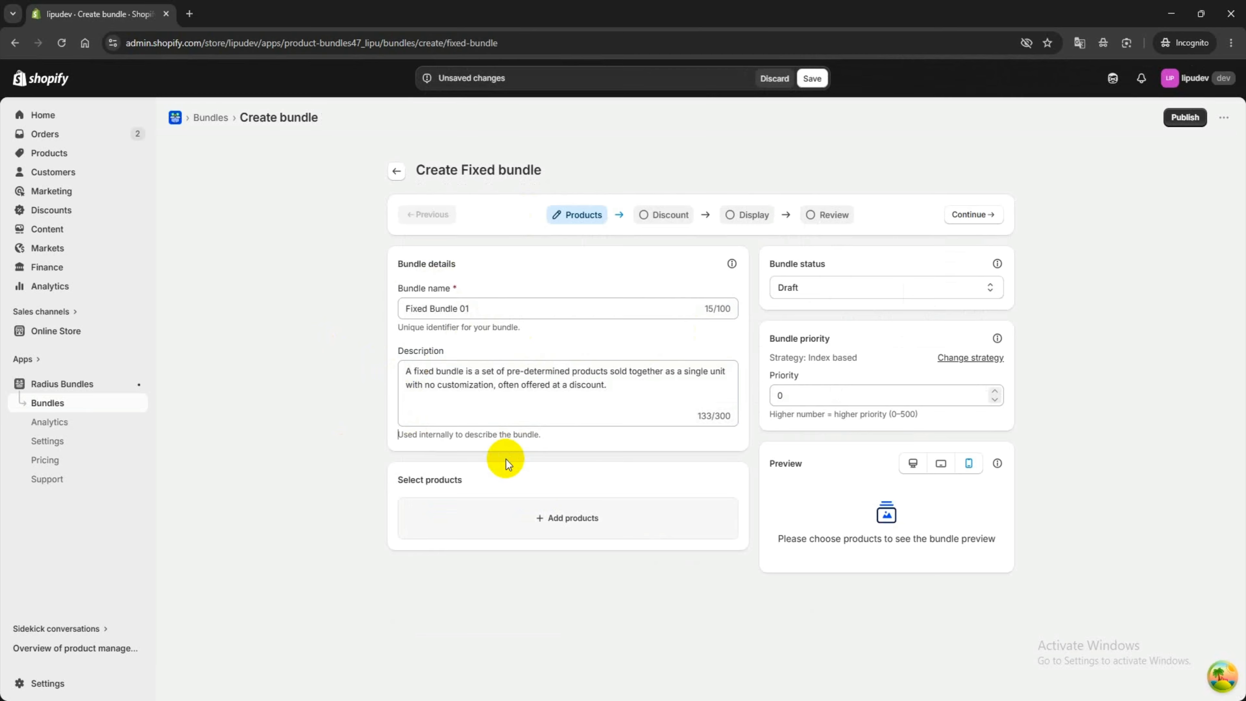
Add Men's Flannel Shirt, Smart Fitness Watch and Stylish Sunglasses to the bundle, check the preview, and continue to the discount settings.
{"action": "left_click", "coordinate": [568, 516]}
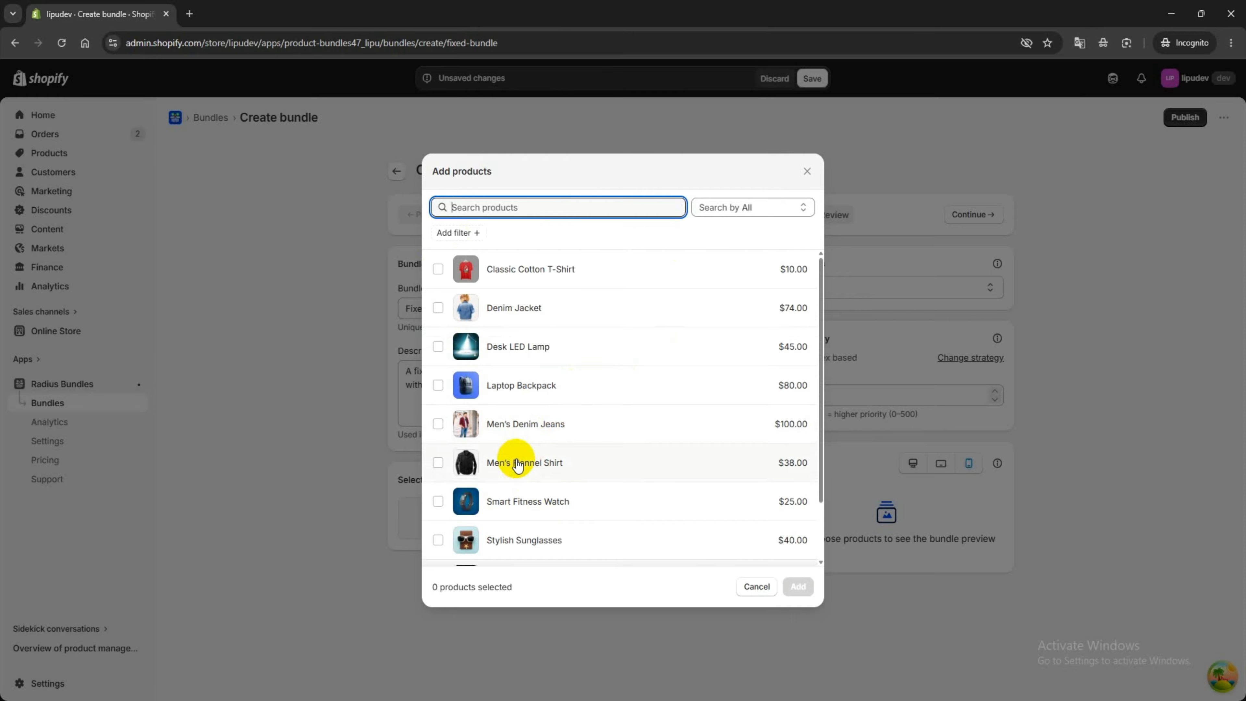
{"action": "left_click", "coordinate": [451, 463]}
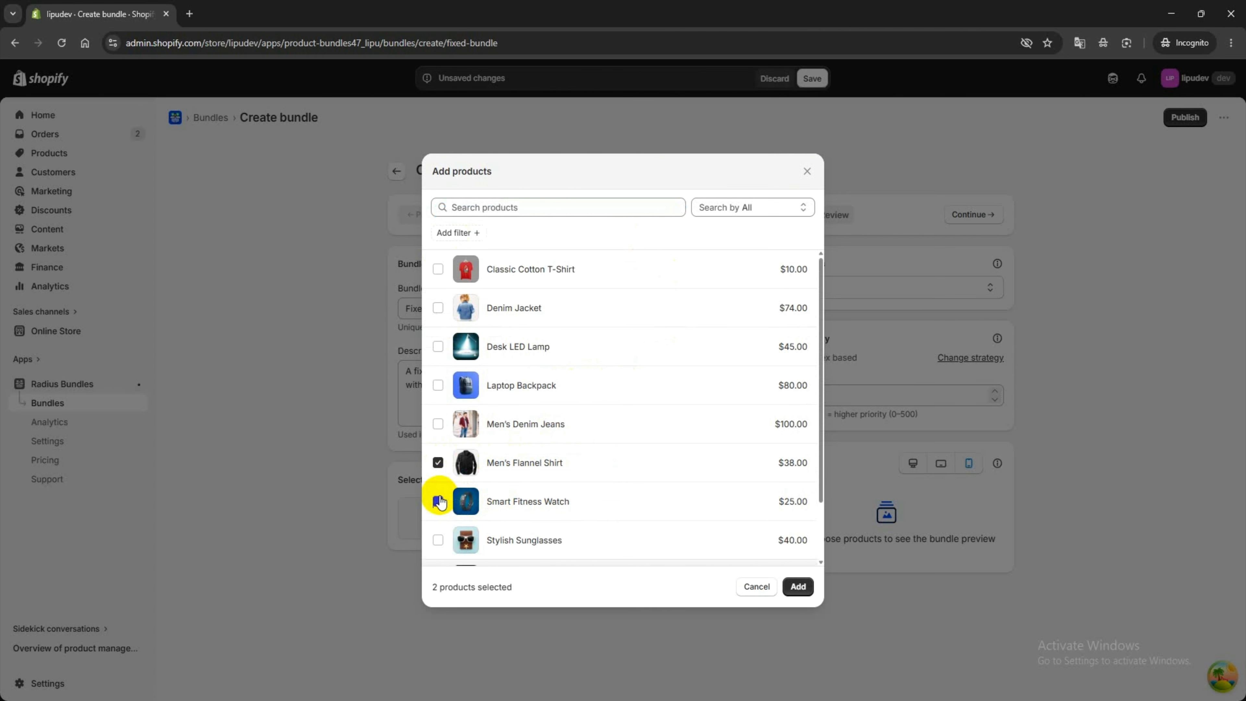
{"action": "left_click", "coordinate": [438, 540]}
{"action": "left_click", "coordinate": [799, 590]}
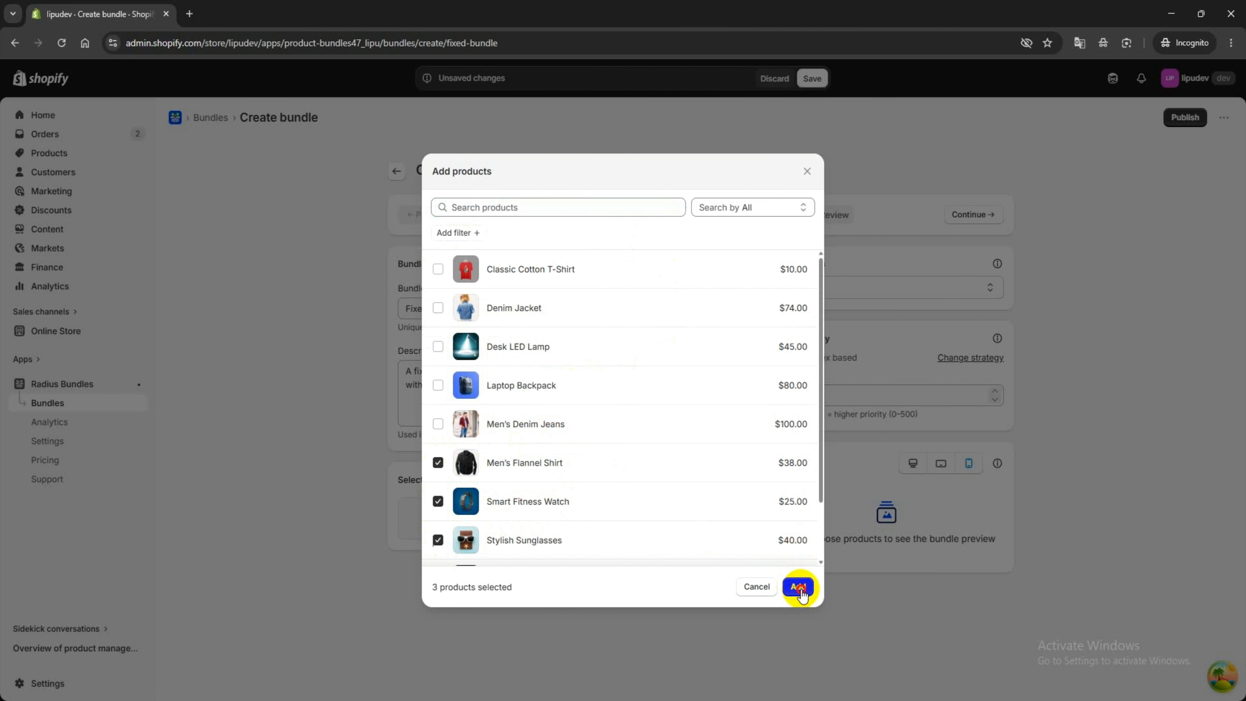
{"action": "scroll", "coordinate": [607, 390], "scroll_direction": "down", "scroll_amount": 5}
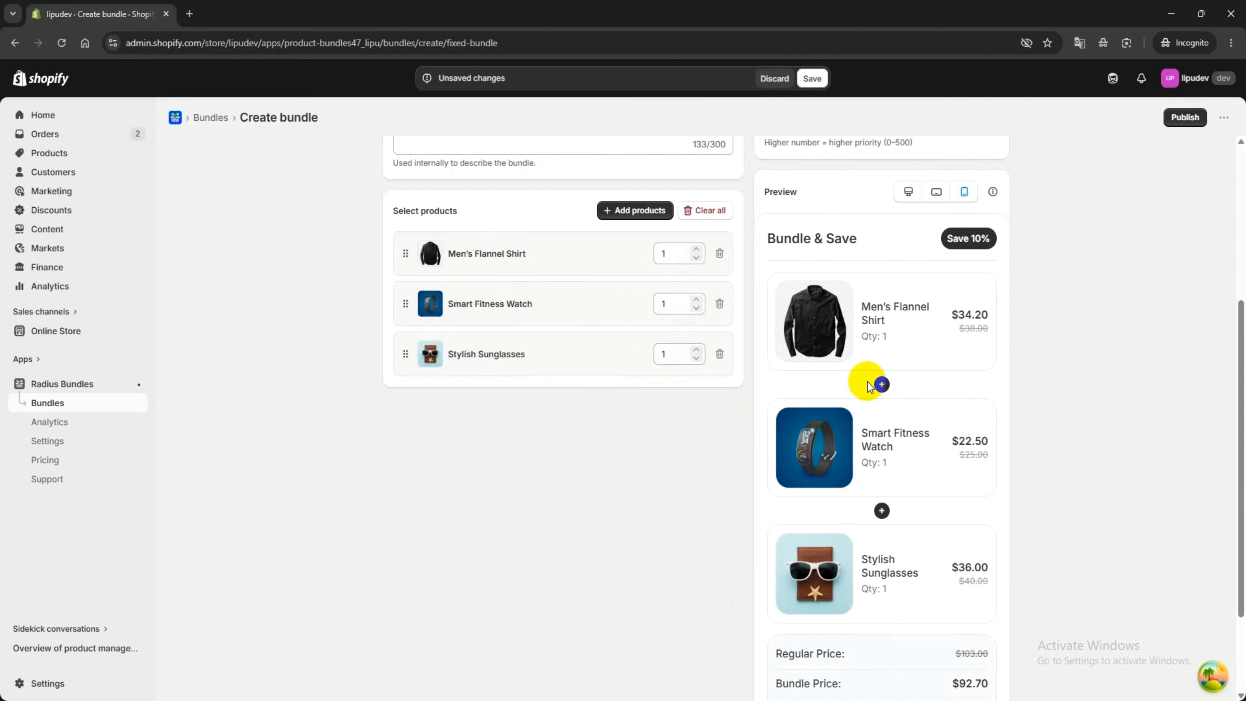
{"action": "scroll", "coordinate": [915, 616], "scroll_direction": "down", "scroll_amount": 2}
{"action": "scroll", "coordinate": [915, 615], "scroll_direction": "up", "scroll_amount": 7}
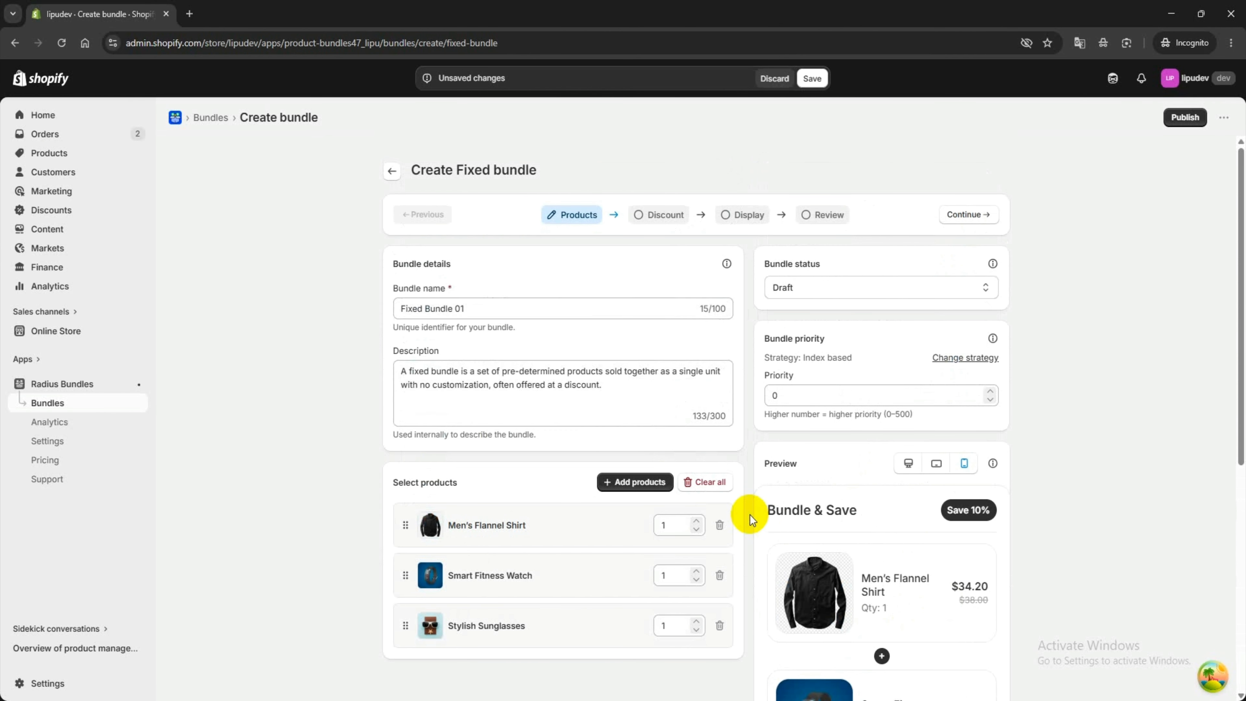
{"action": "left_click", "coordinate": [968, 216]}
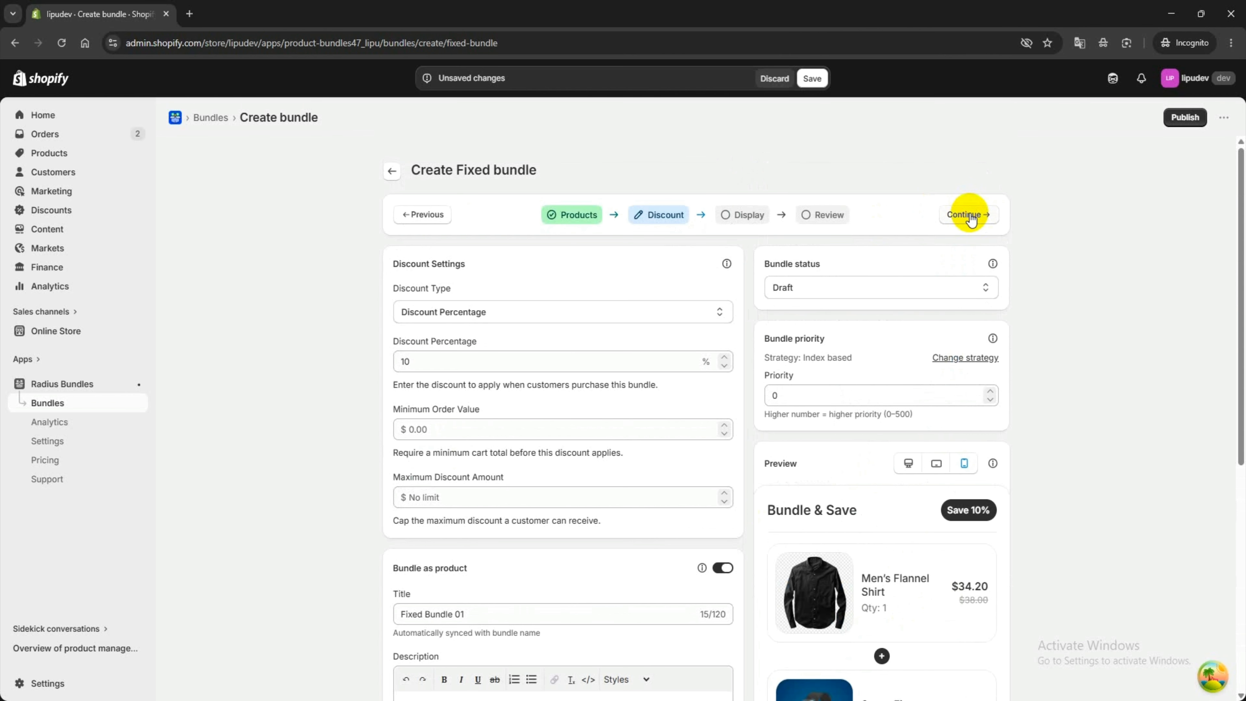
Set the discount type to Discount Percentage at 20% and check the resulting bundle price and savings in the preview.
{"action": "left_click", "coordinate": [509, 314]}
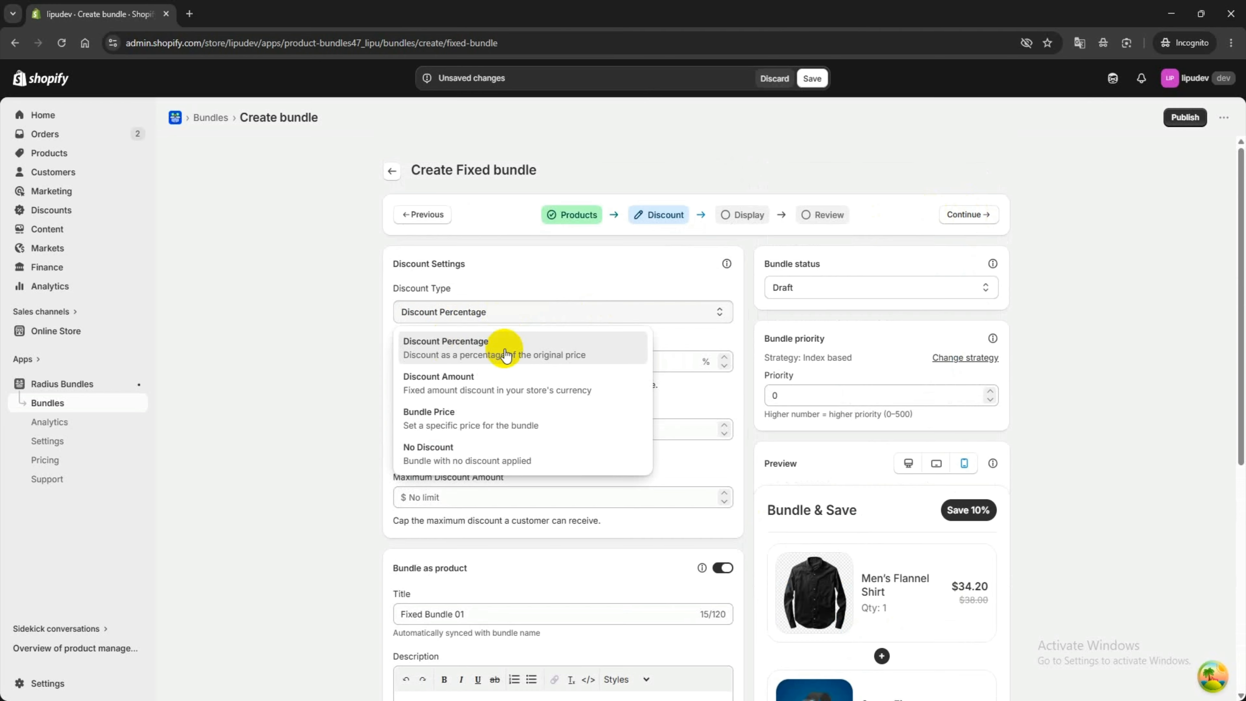
{"action": "left_click", "coordinate": [506, 337]}
{"action": "left_click", "coordinate": [416, 365]}
{"action": "double_click", "coordinate": [404, 361]}
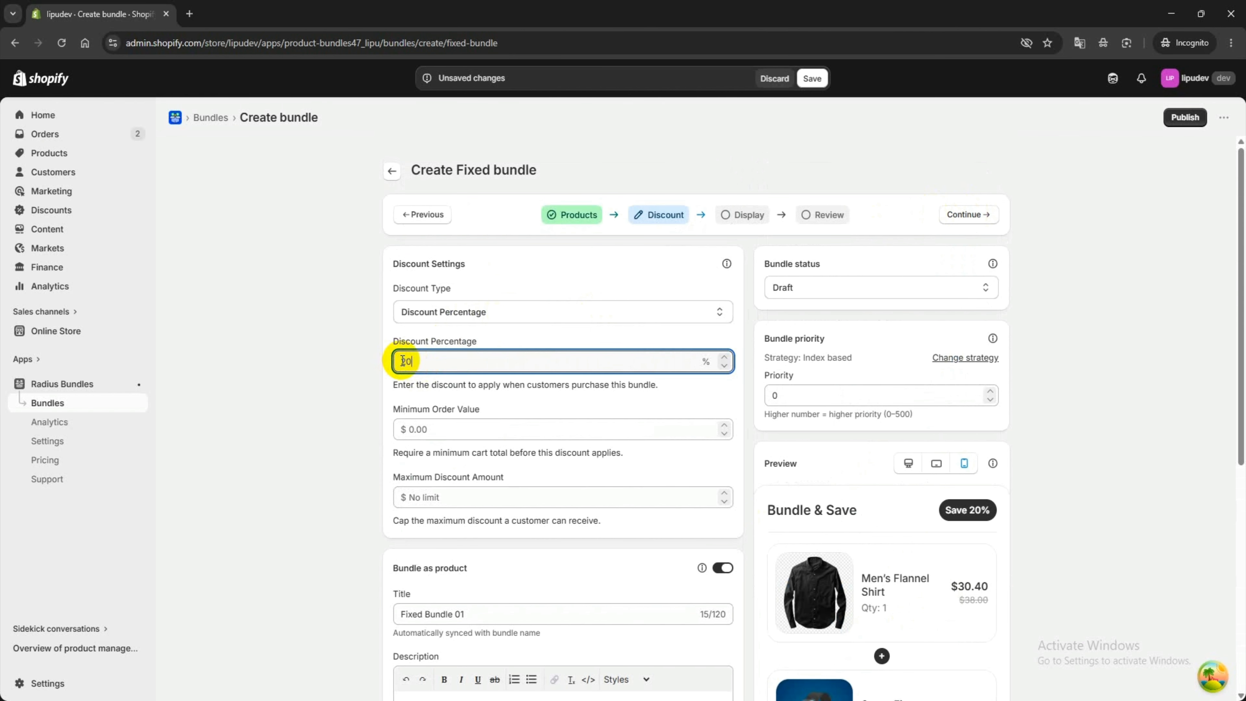
{"action": "type", "text": "20"}
{"action": "left_click", "coordinate": [344, 384]}
{"action": "scroll", "coordinate": [926, 504], "scroll_direction": "down", "scroll_amount": 1}
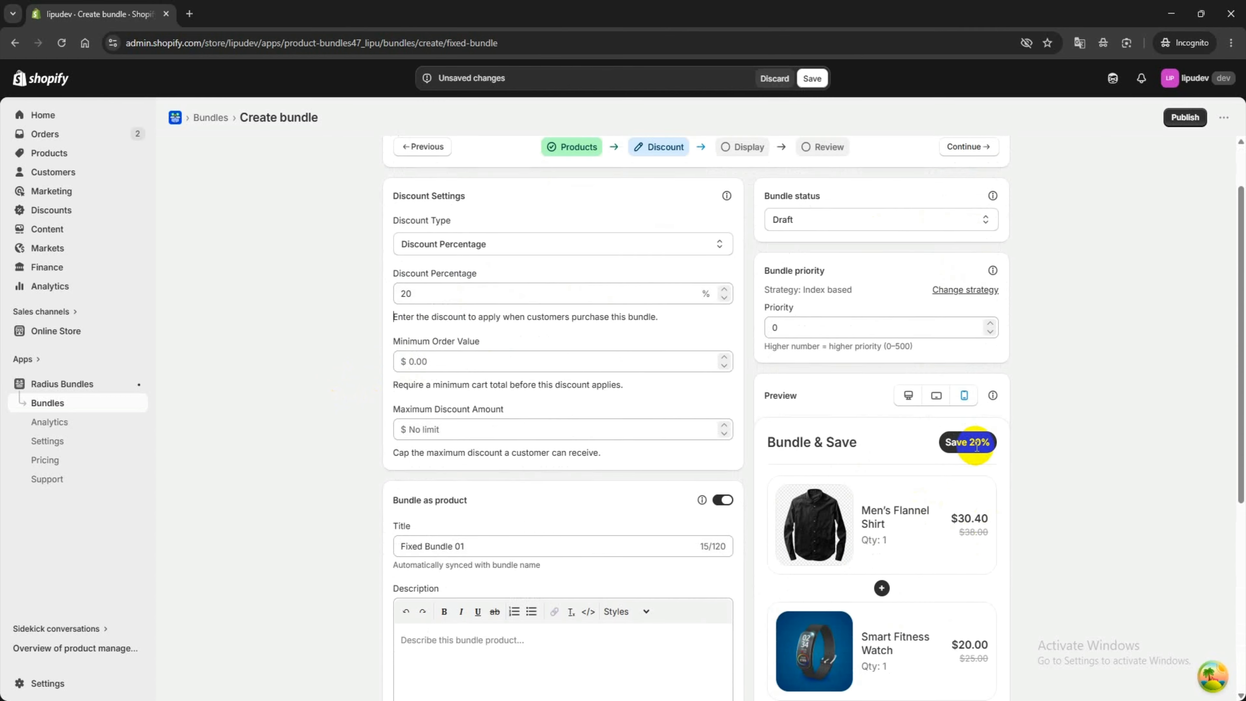
{"action": "scroll", "coordinate": [976, 447], "scroll_direction": "down", "scroll_amount": 5}
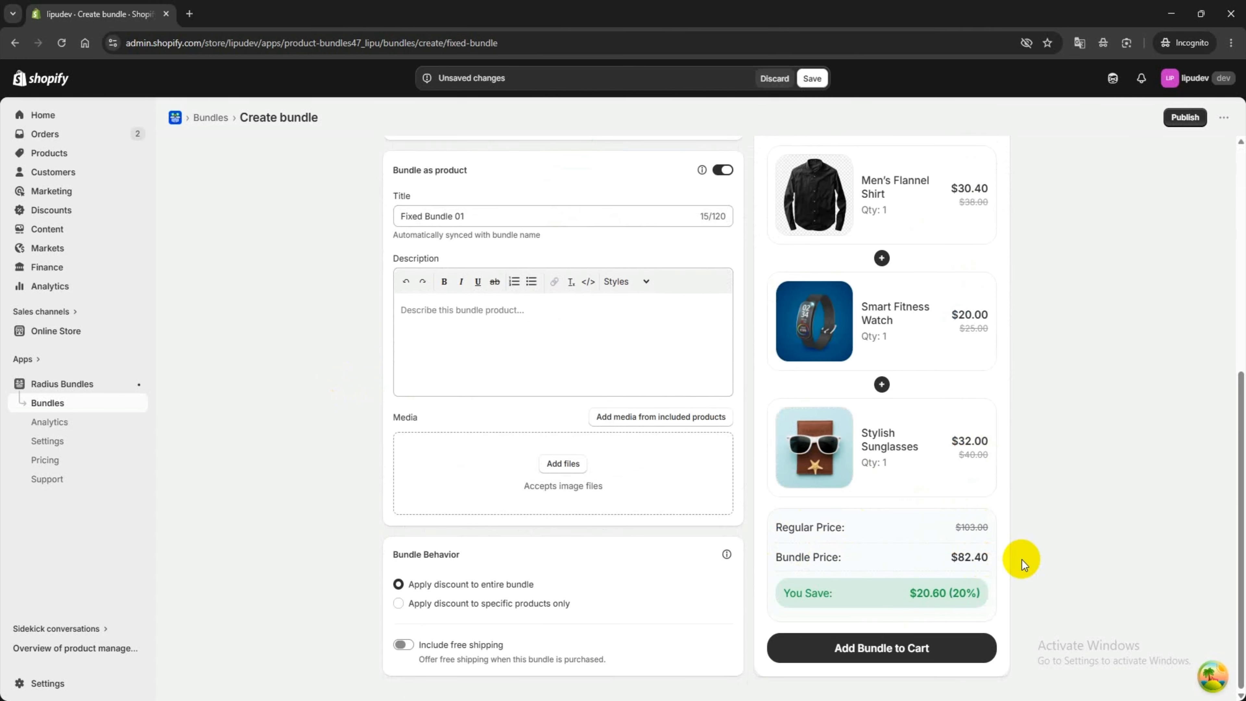
{"action": "scroll", "coordinate": [576, 454], "scroll_direction": "up", "scroll_amount": 5}
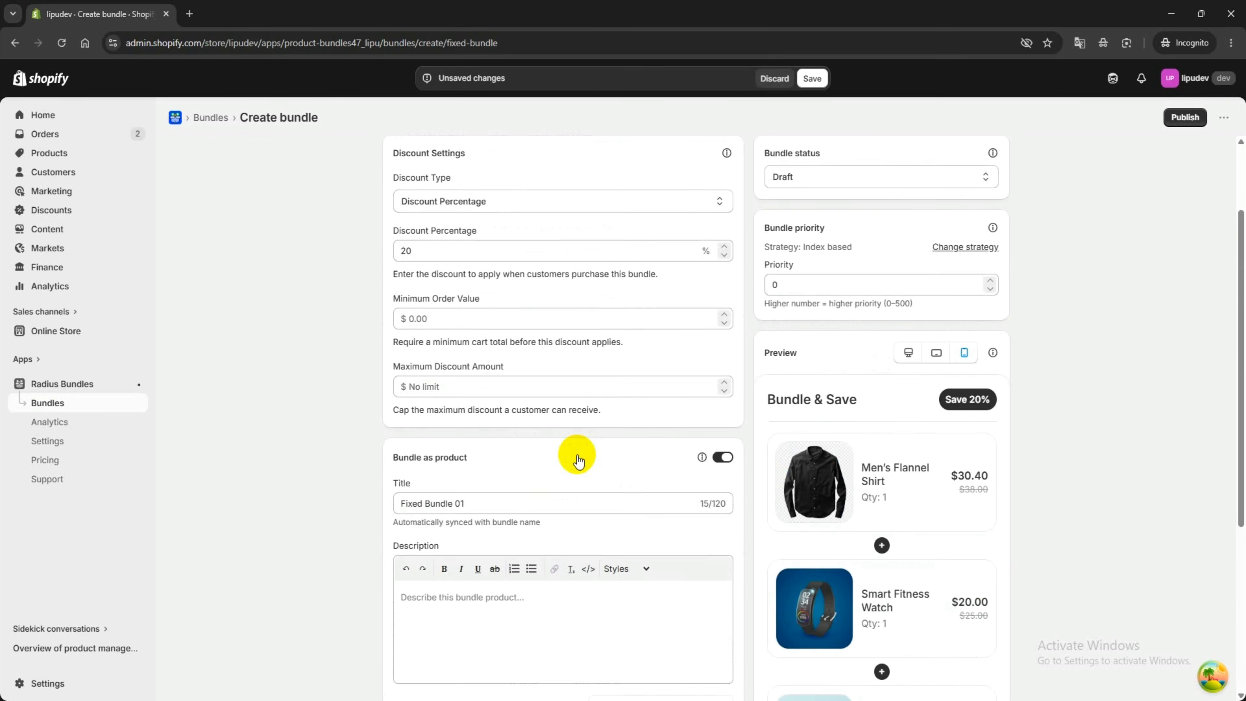
Set the discount percentage to 50 and review the savings in the bundle preview.
{"action": "left_click_drag", "start_coordinate": [478, 296], "coordinate": [352, 297]}
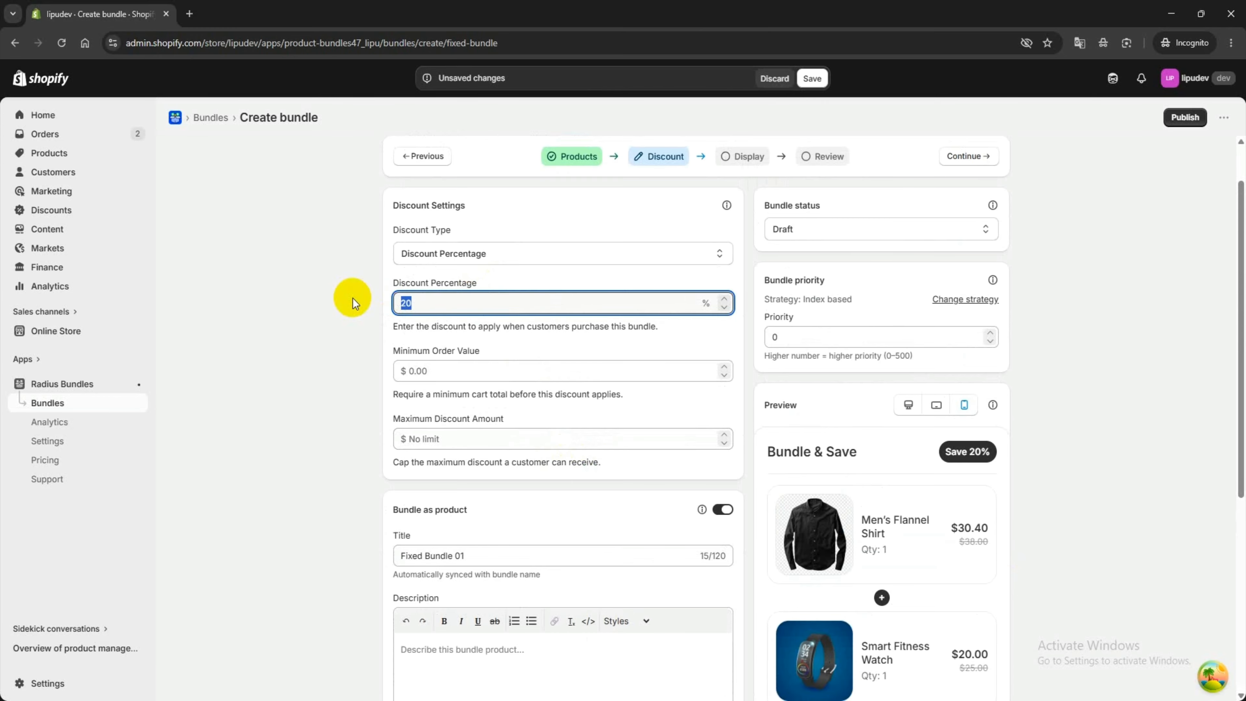
{"action": "type", "text": "50"}
{"action": "left_click", "coordinate": [352, 298]}
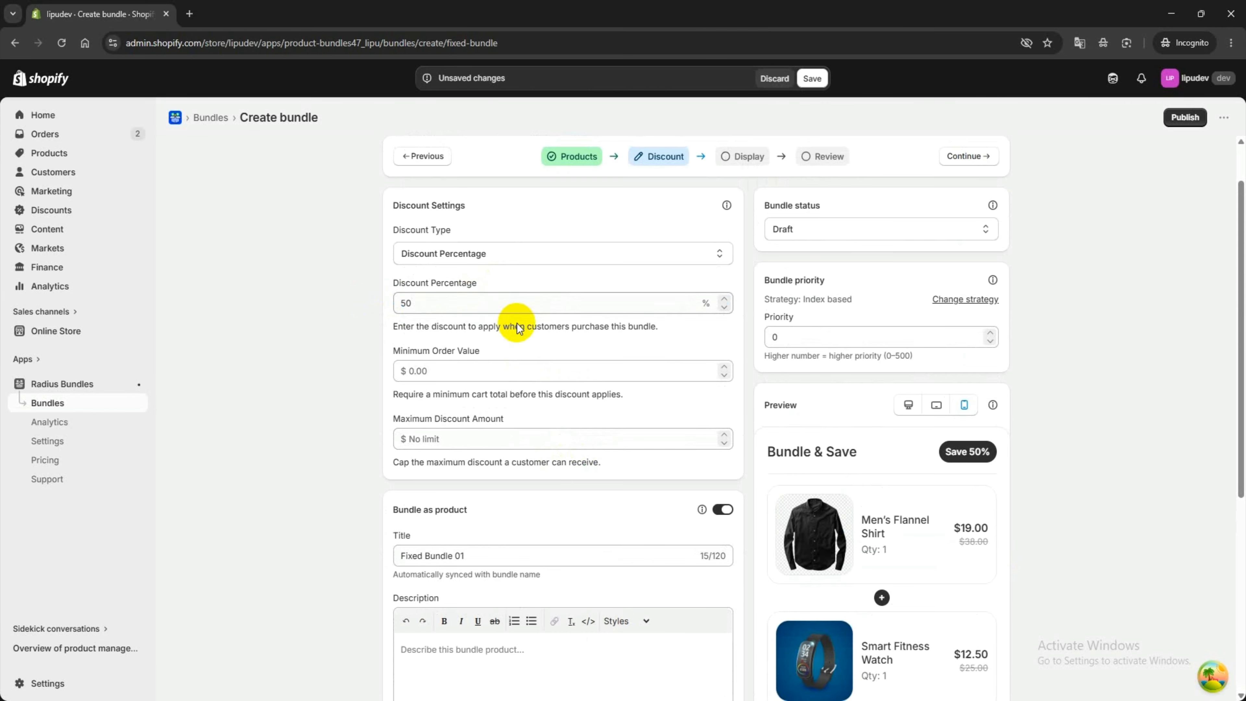
{"action": "scroll", "coordinate": [1022, 493], "scroll_direction": "down", "scroll_amount": 5}
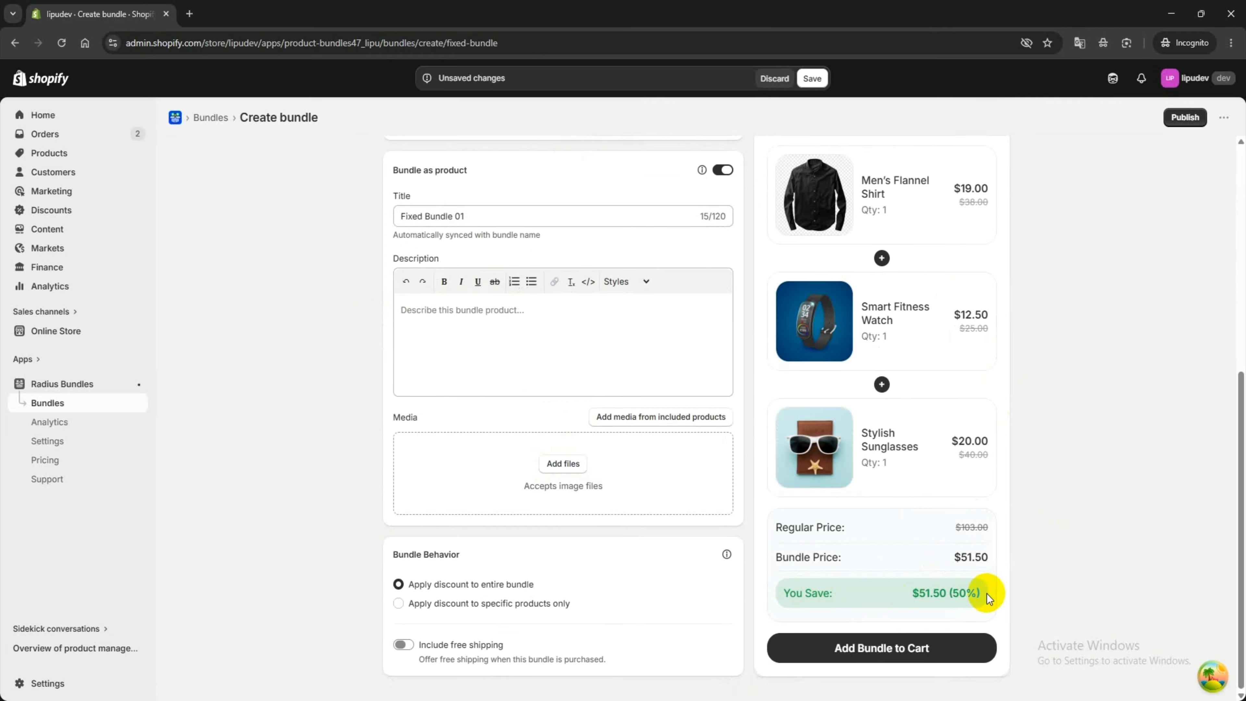
{"action": "scroll", "coordinate": [637, 454], "scroll_direction": "up", "scroll_amount": 5}
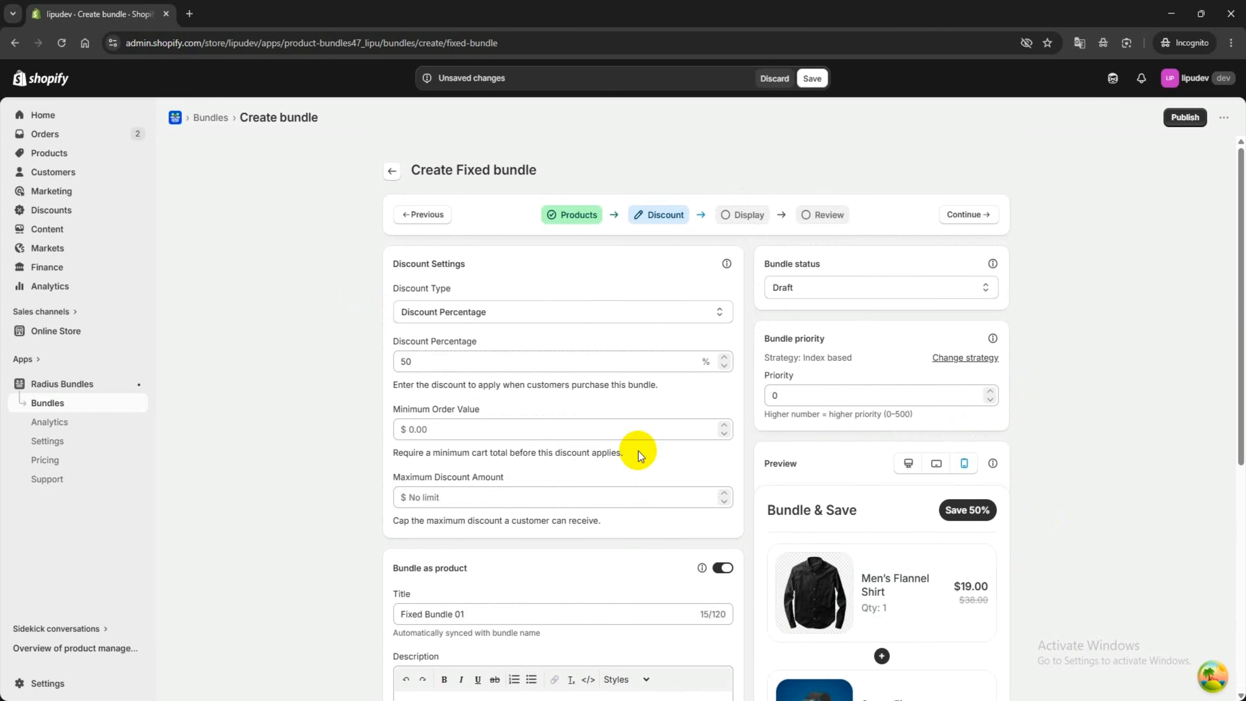
Switch the discount type to Discount Amount, set it to $30, and check the savings in the preview.
{"action": "left_click", "coordinate": [417, 312]}
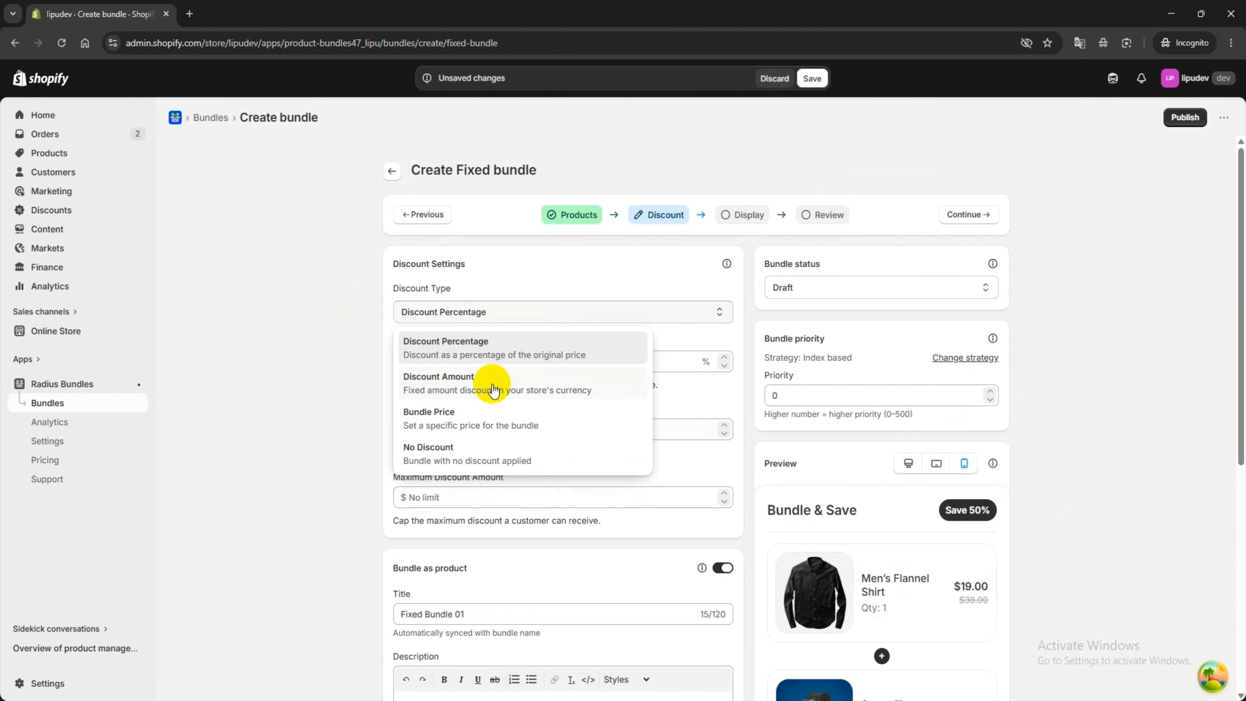
{"action": "left_click", "coordinate": [459, 390]}
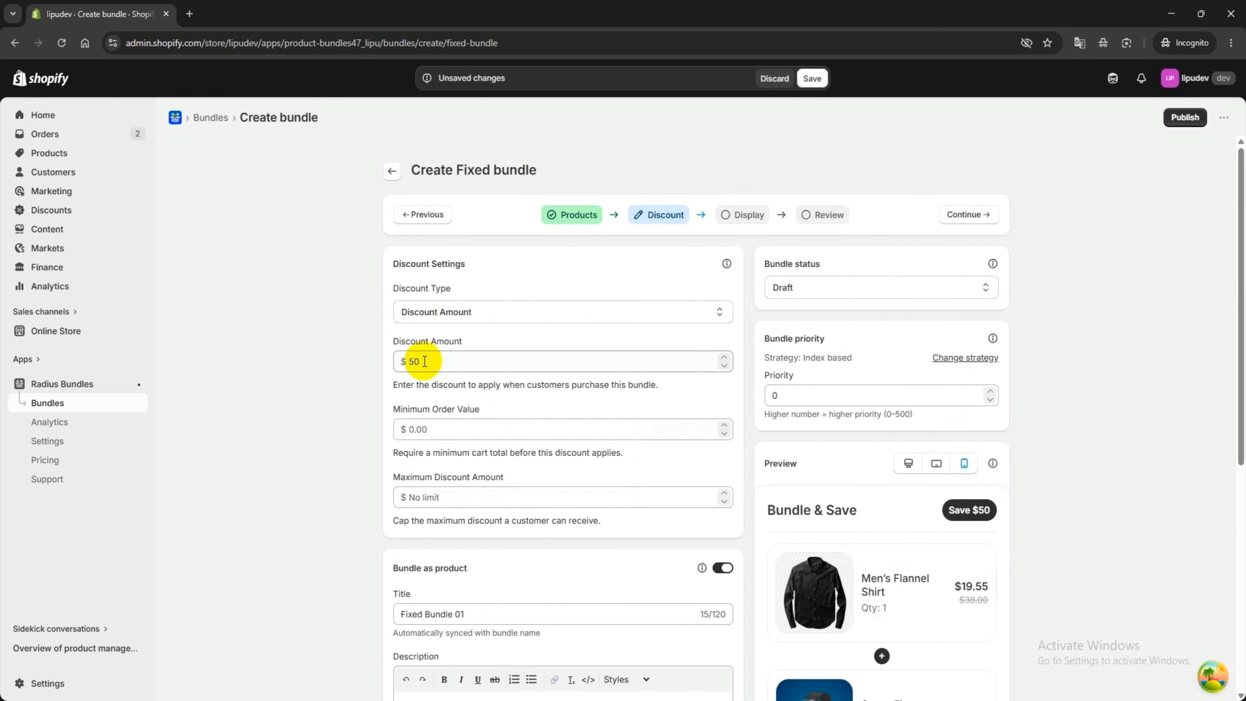
{"action": "left_click_drag", "start_coordinate": [423, 361], "coordinate": [391, 368]}
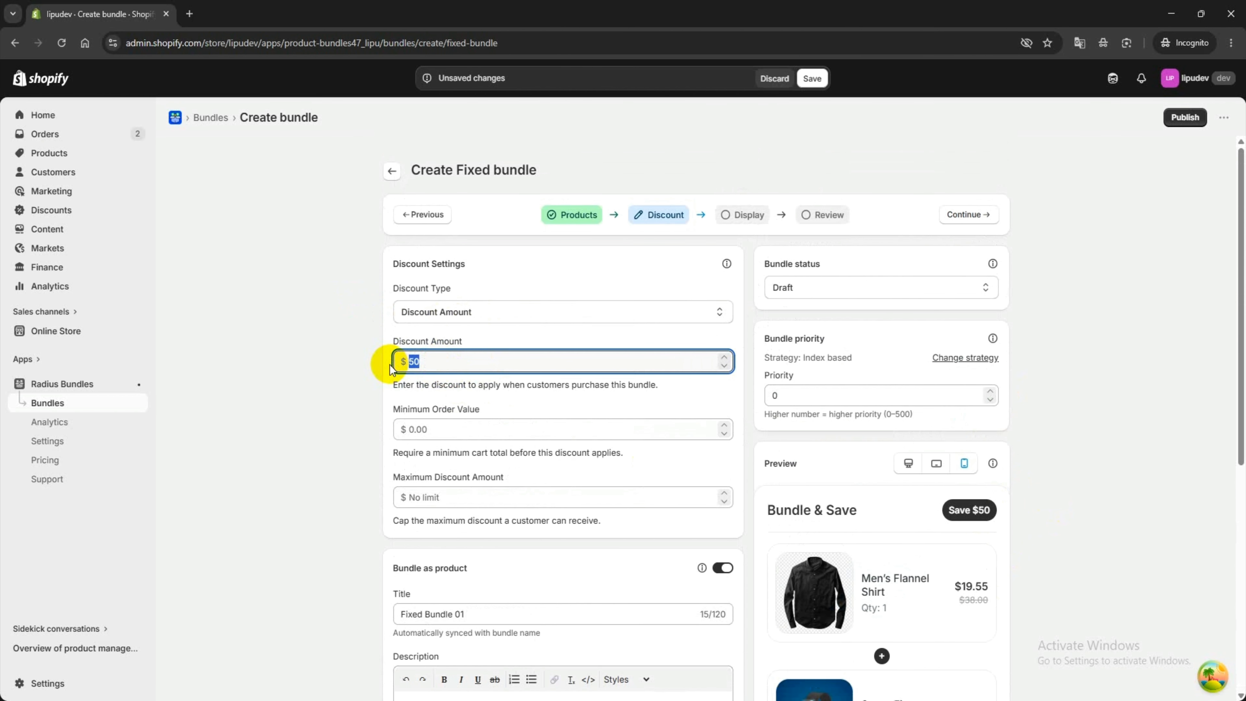
{"action": "type", "text": "30"}
{"action": "left_click", "coordinate": [343, 354]}
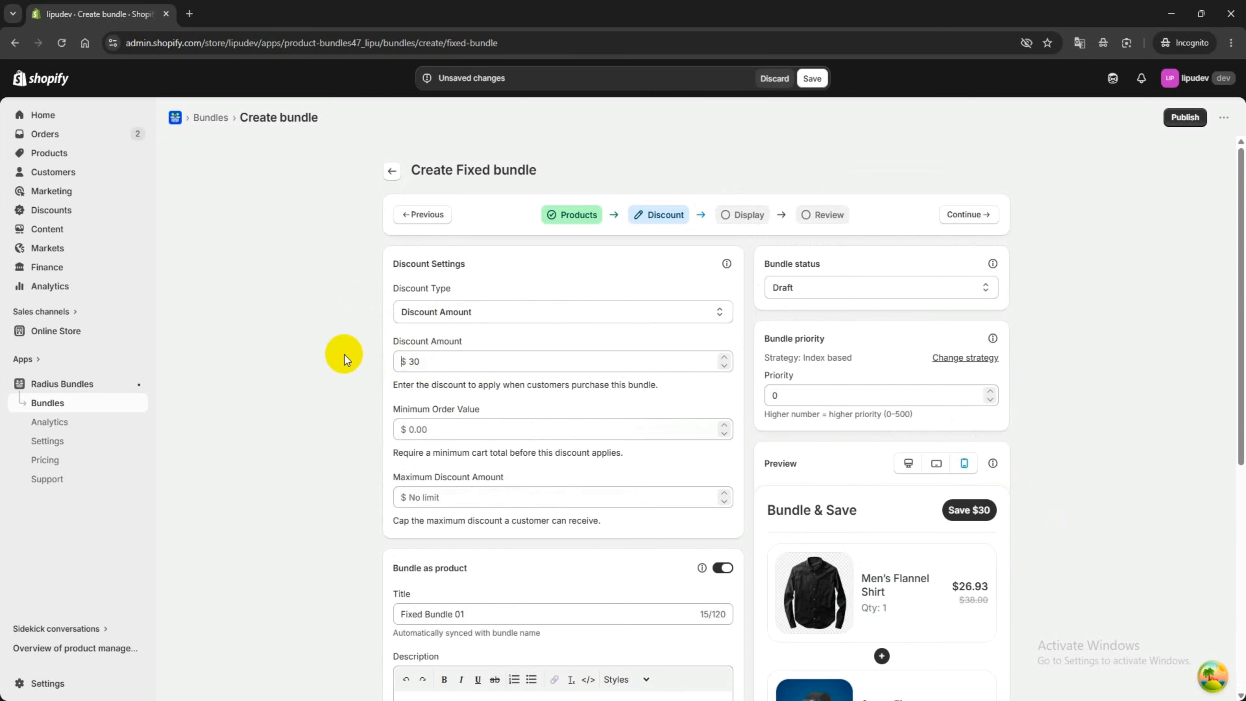
{"action": "scroll", "coordinate": [910, 497], "scroll_direction": "down", "scroll_amount": 1}
{"action": "scroll", "coordinate": [910, 498], "scroll_direction": "down", "scroll_amount": 8}
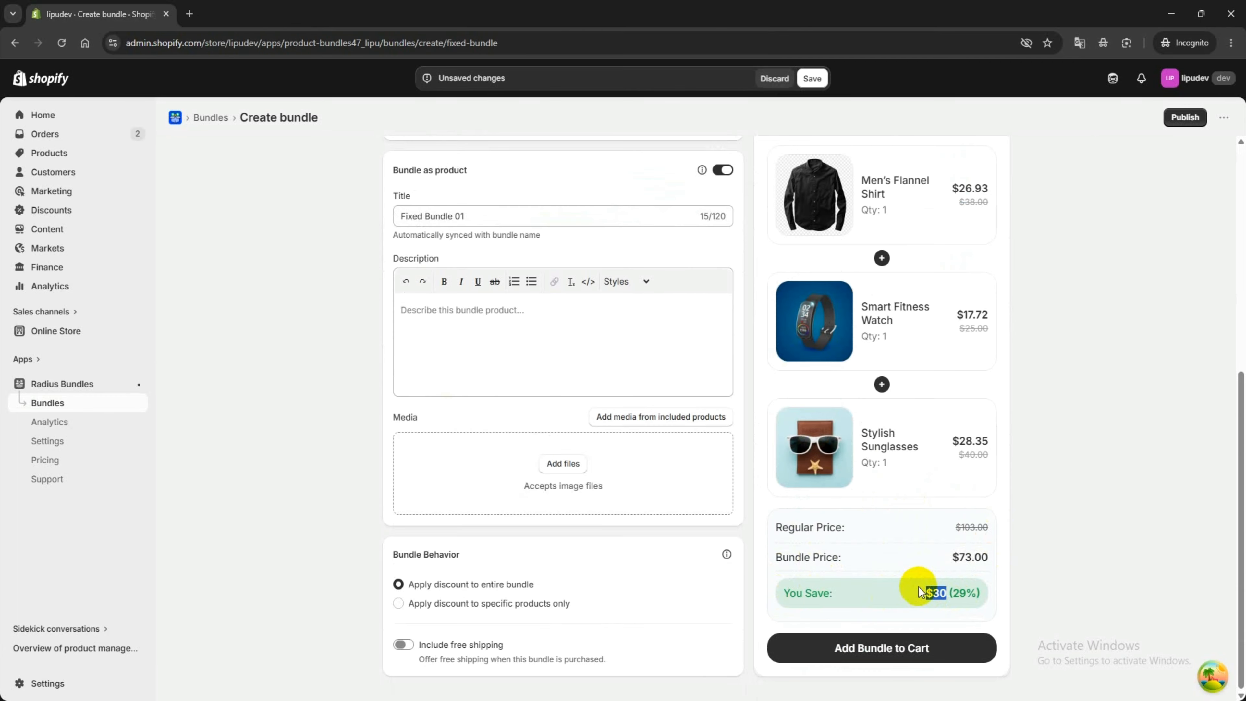
{"action": "scroll", "coordinate": [919, 587], "scroll_direction": "up", "scroll_amount": 6}
{"action": "left_click", "coordinate": [414, 236]}
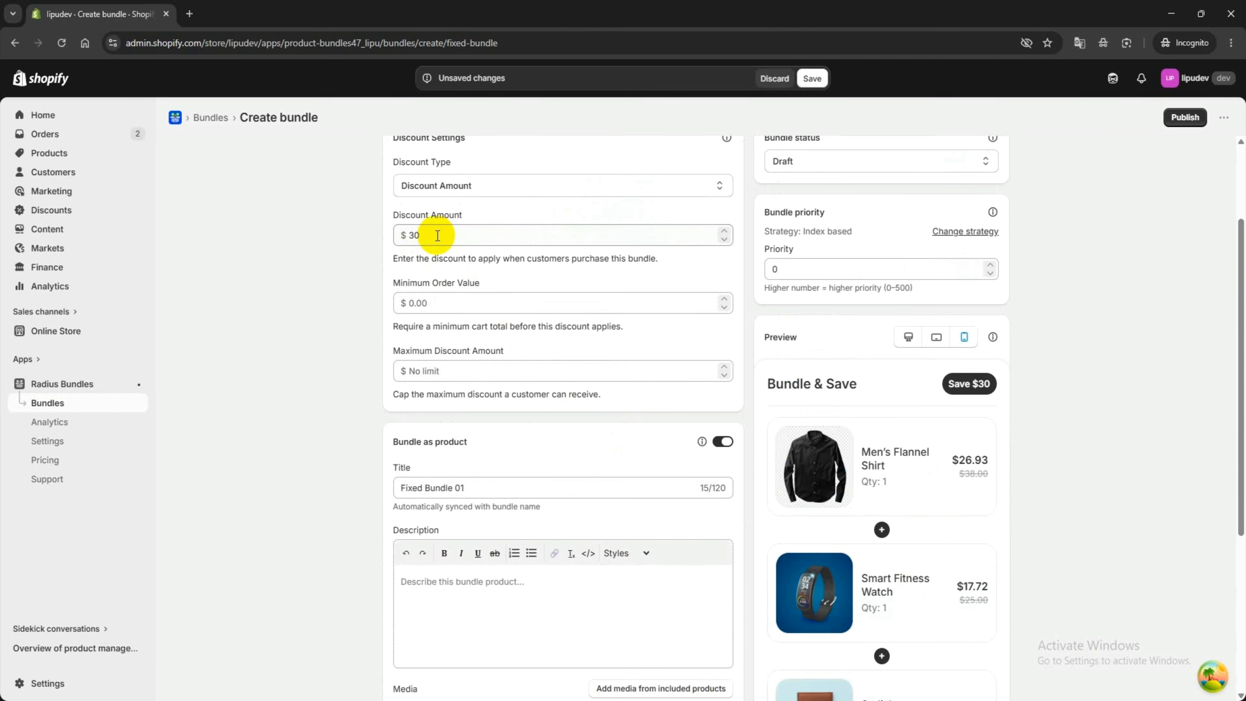
Switch the discount type to Bundle Price, check the preview totals, and set the bundle price to $80.
{"action": "left_click", "coordinate": [442, 186]}
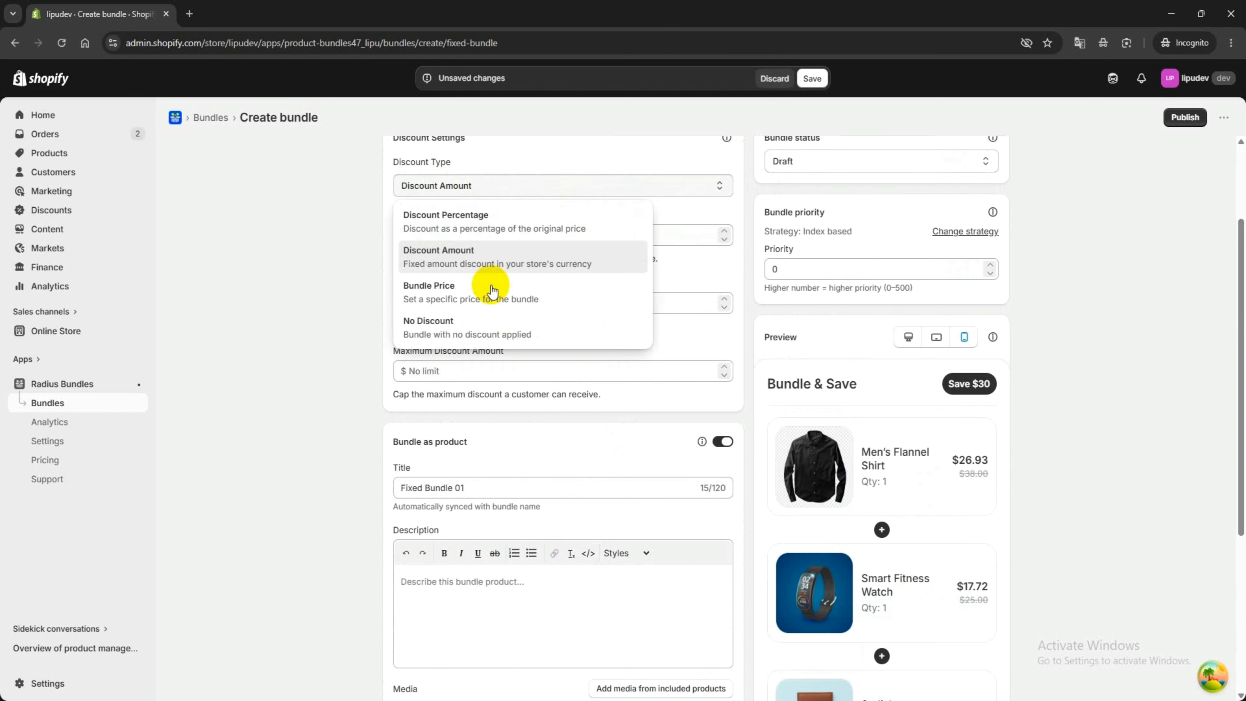
{"action": "left_click", "coordinate": [435, 301]}
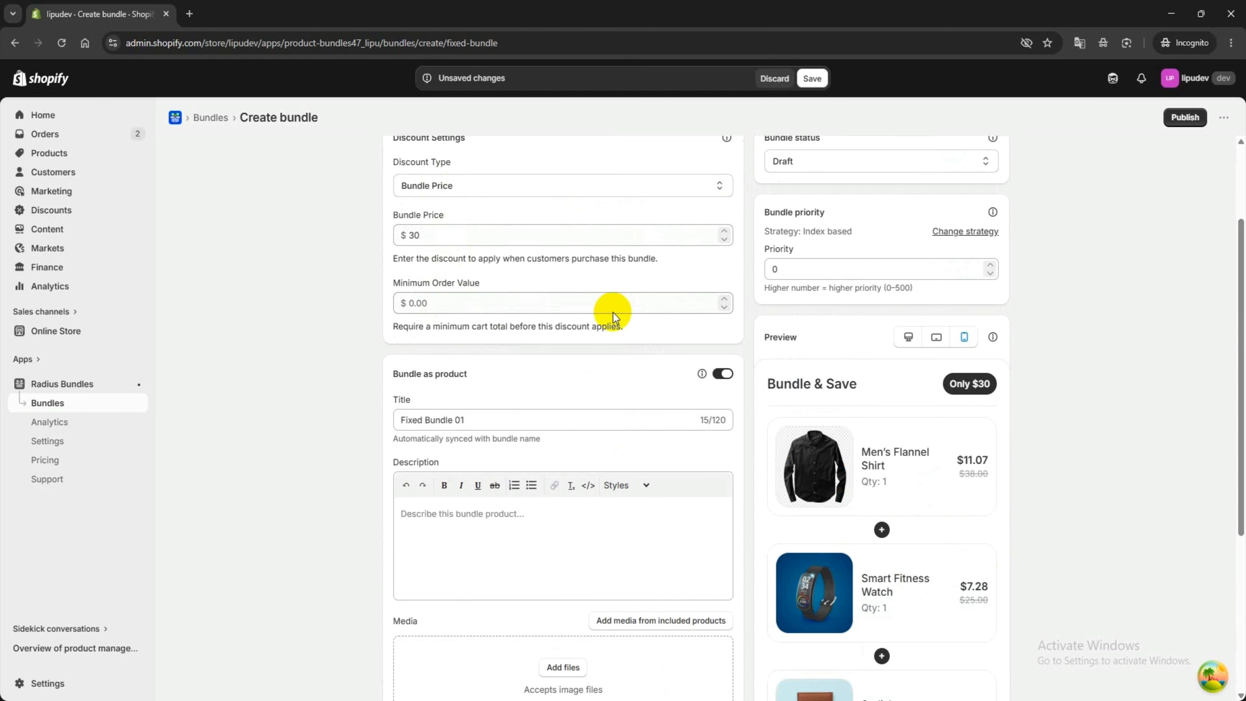
{"action": "scroll", "coordinate": [856, 494], "scroll_direction": "down", "scroll_amount": 5}
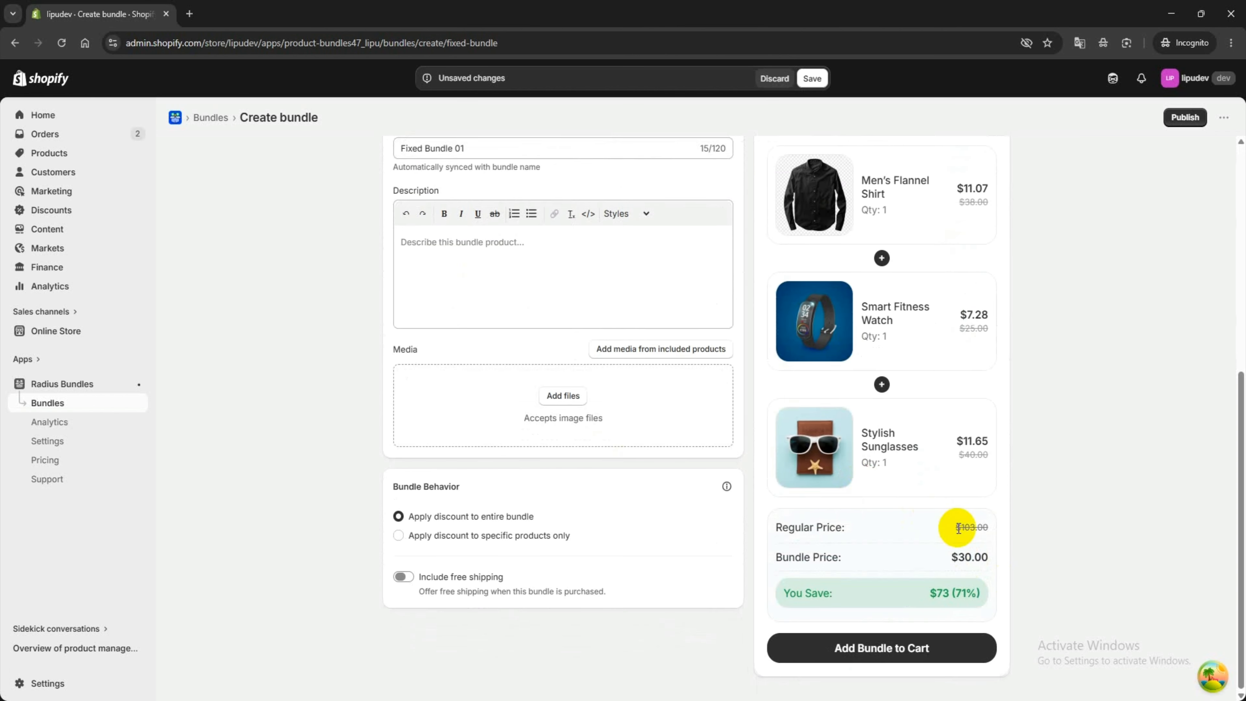
{"action": "scroll", "coordinate": [492, 365], "scroll_direction": "up", "scroll_amount": 6}
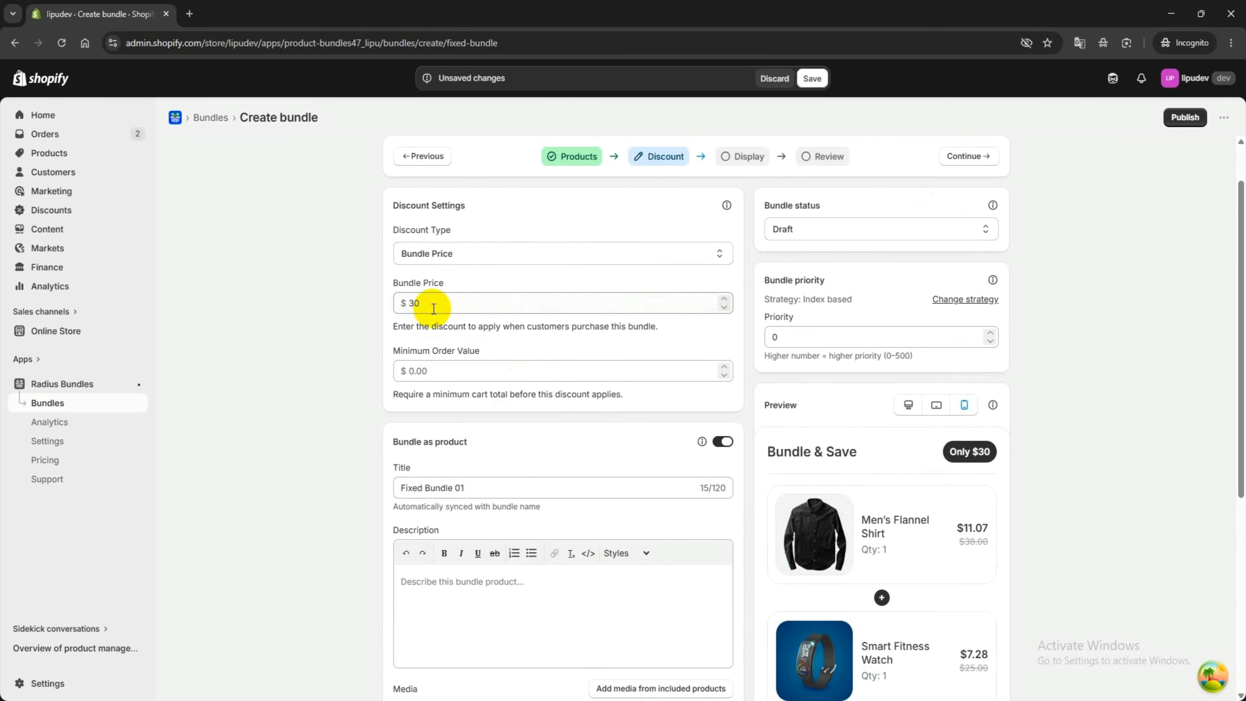
{"action": "left_click_drag", "start_coordinate": [433, 308], "coordinate": [387, 304]}
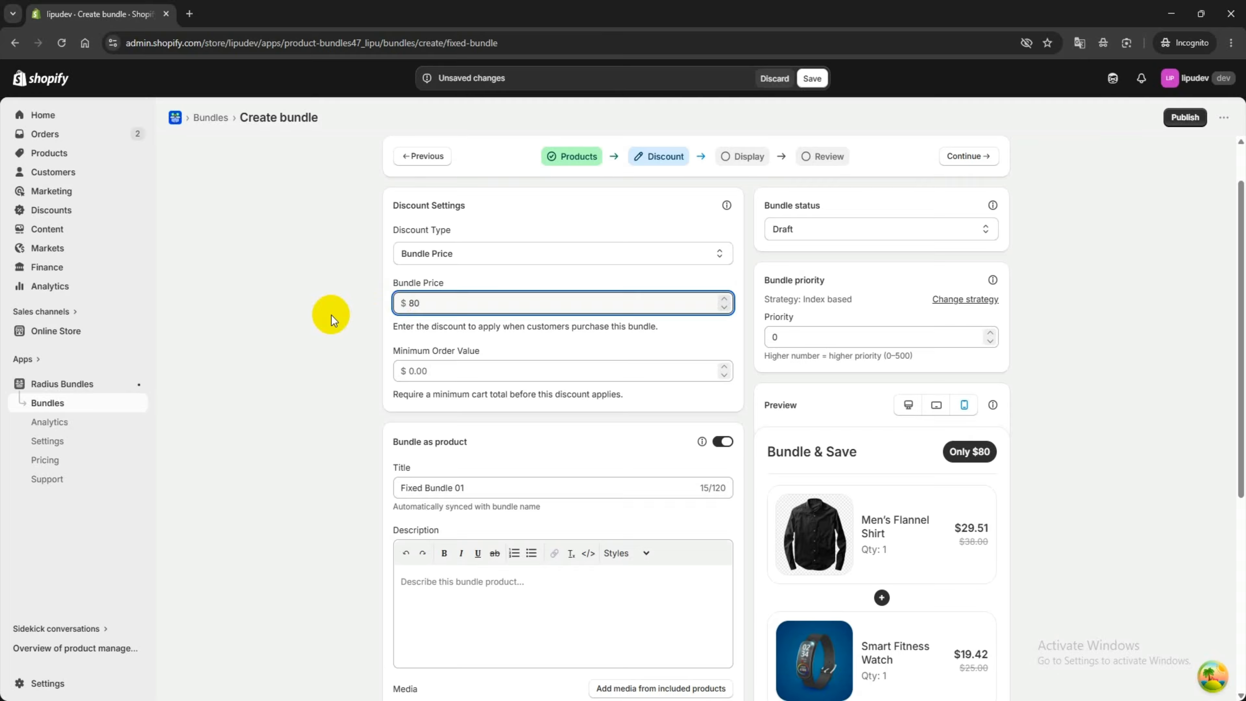
Review the bundle price and the savings amount in the bundle preview.
{"action": "left_click", "coordinate": [331, 316]}
{"action": "scroll", "coordinate": [886, 457], "scroll_direction": "down", "scroll_amount": 1}
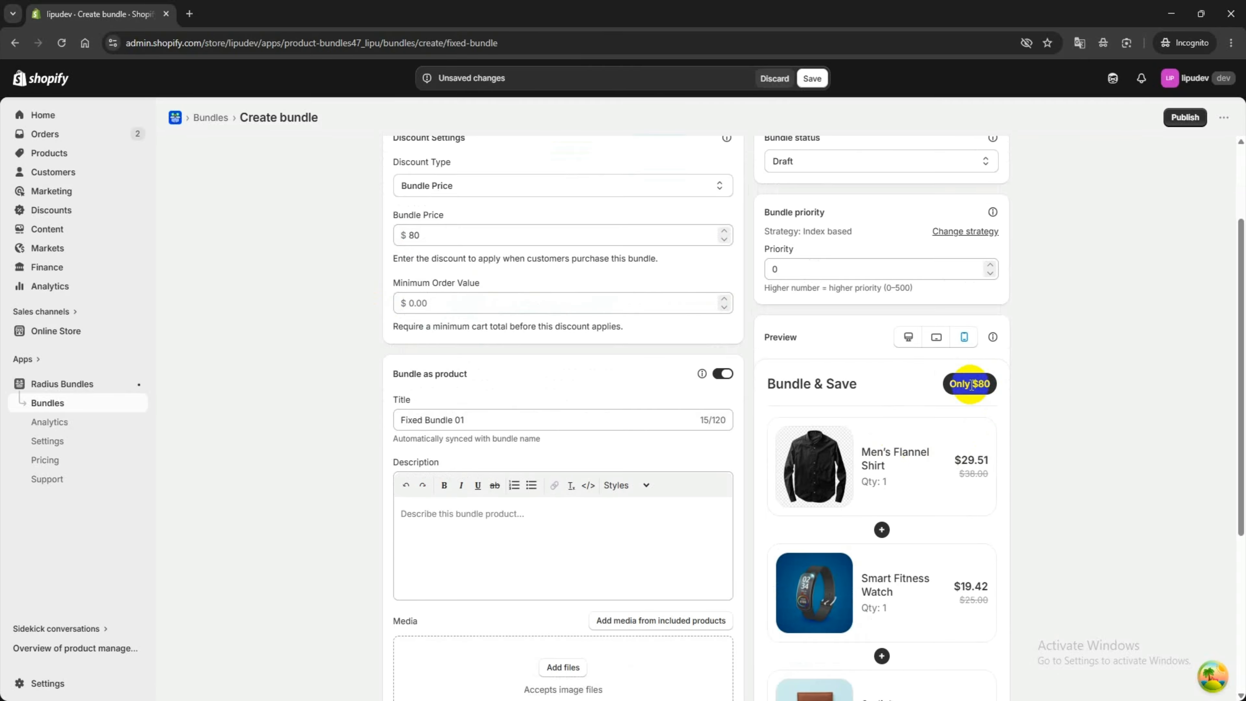
{"action": "scroll", "coordinate": [971, 385], "scroll_direction": "down", "scroll_amount": 5}
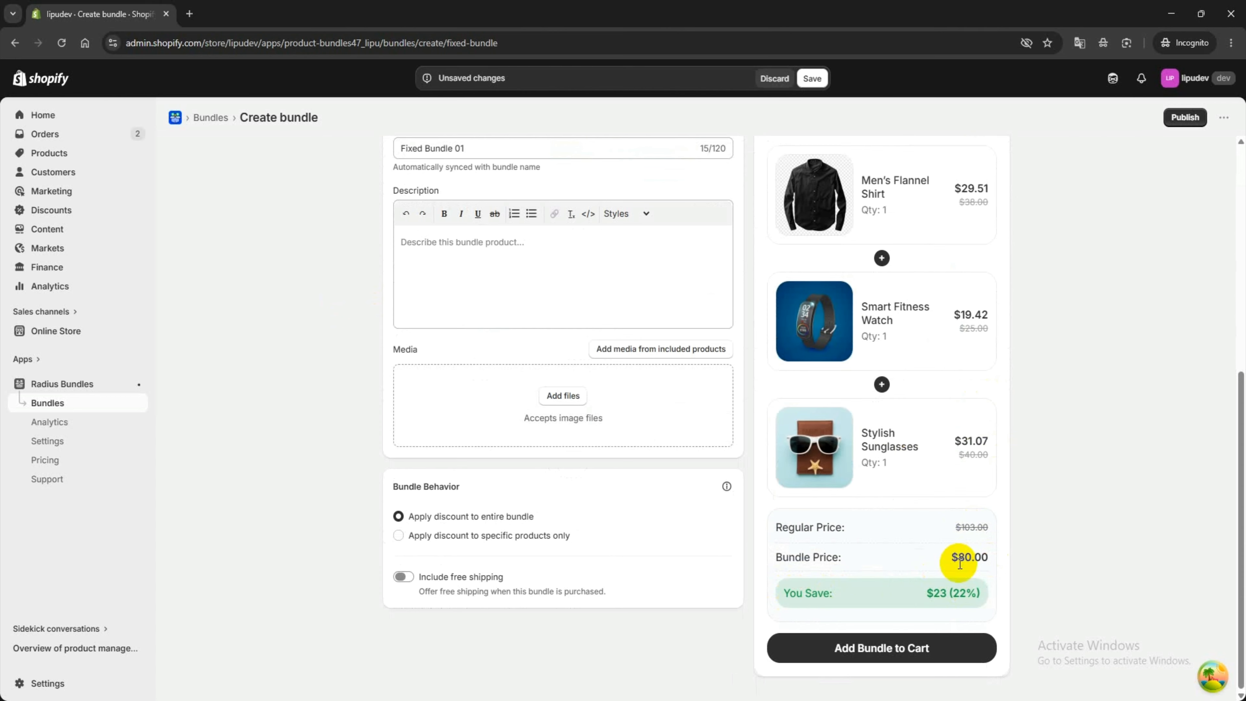
{"action": "left_click_drag", "start_coordinate": [953, 558], "coordinate": [998, 558]}
{"action": "left_click", "coordinate": [973, 558]}
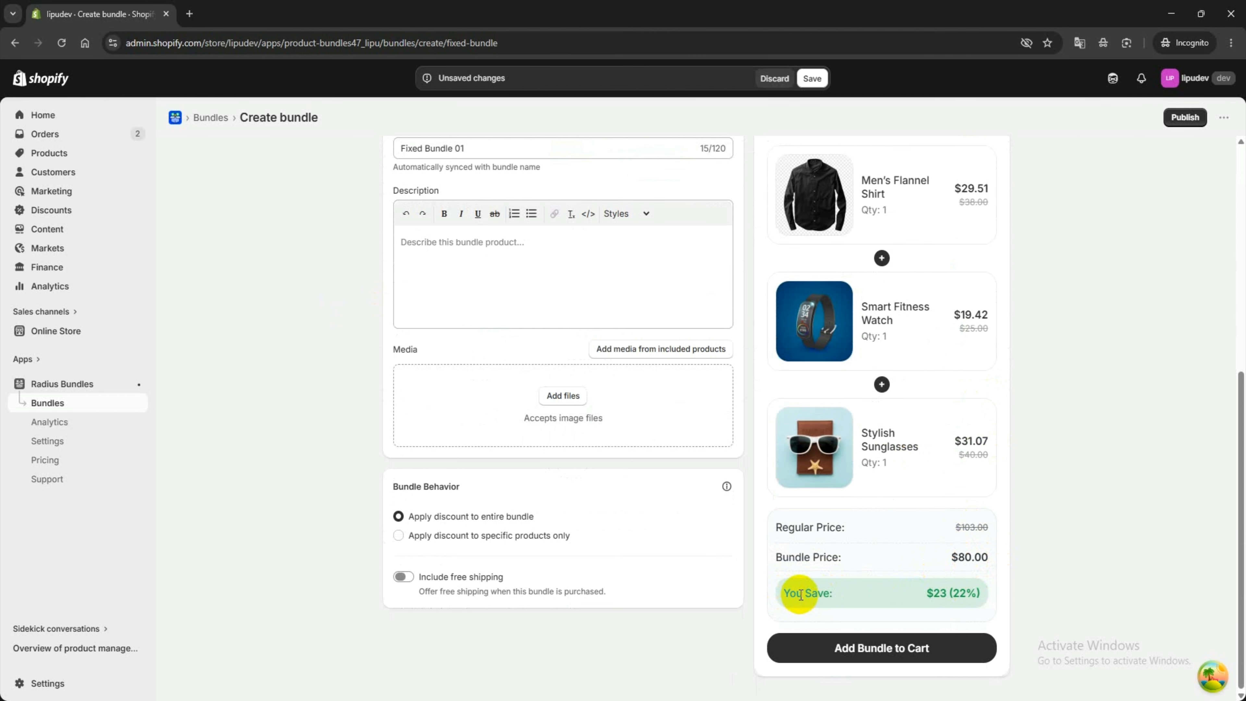
{"action": "left_click_drag", "start_coordinate": [932, 593], "coordinate": [944, 594]}
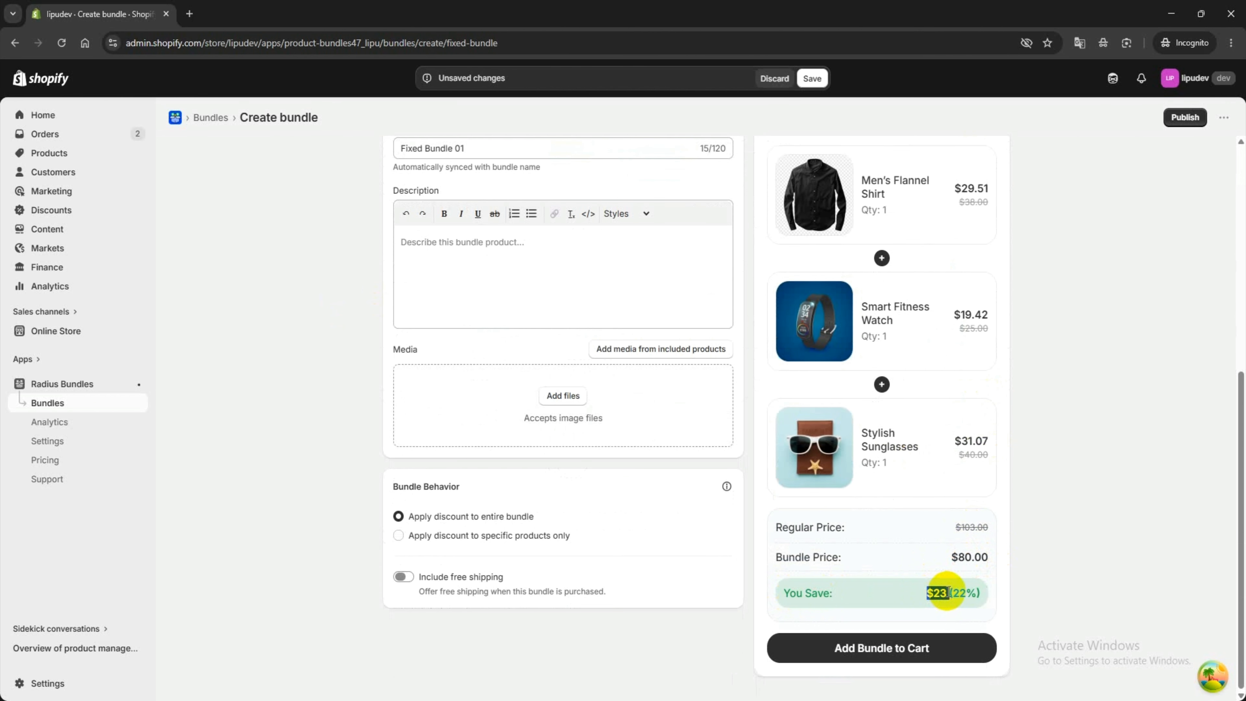
{"action": "scroll", "coordinate": [737, 542], "scroll_direction": "up", "scroll_amount": 5}
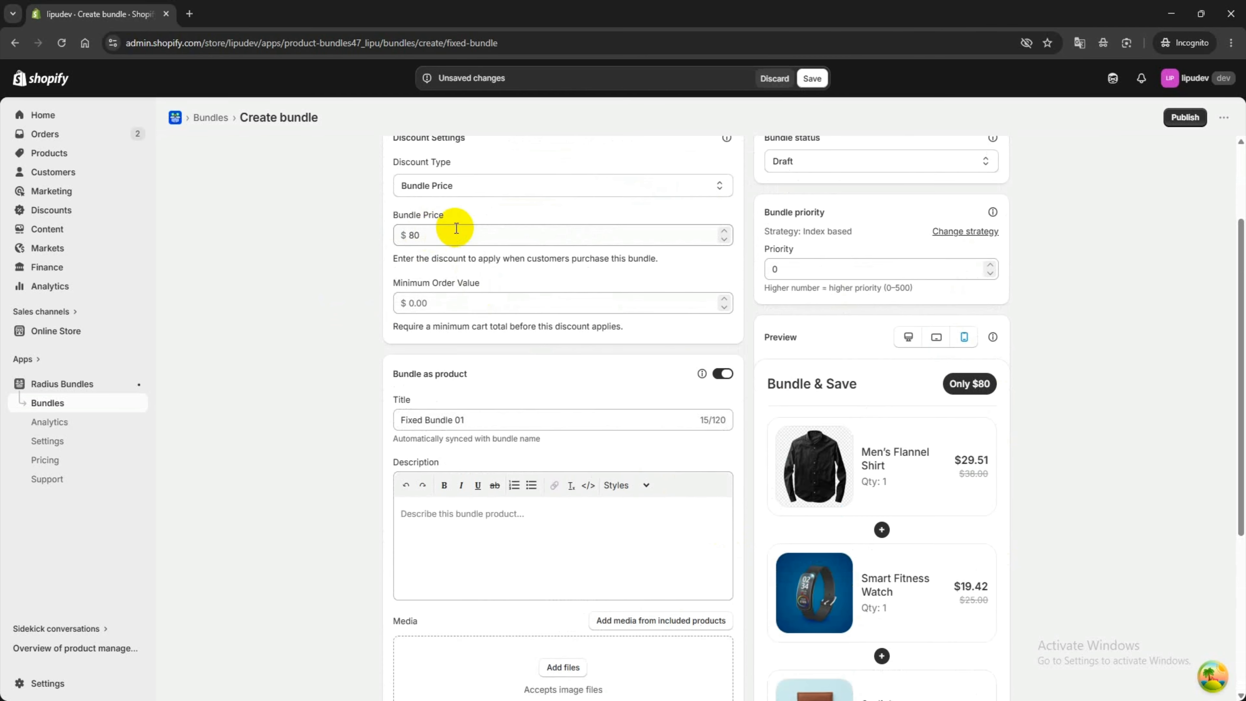
Set the description to "A fixed bundle is a set of pre-determined products sold together as a single unit with no customization, often offered at a discount.".
{"action": "scroll", "coordinate": [456, 235], "scroll_direction": "down", "scroll_amount": 1}
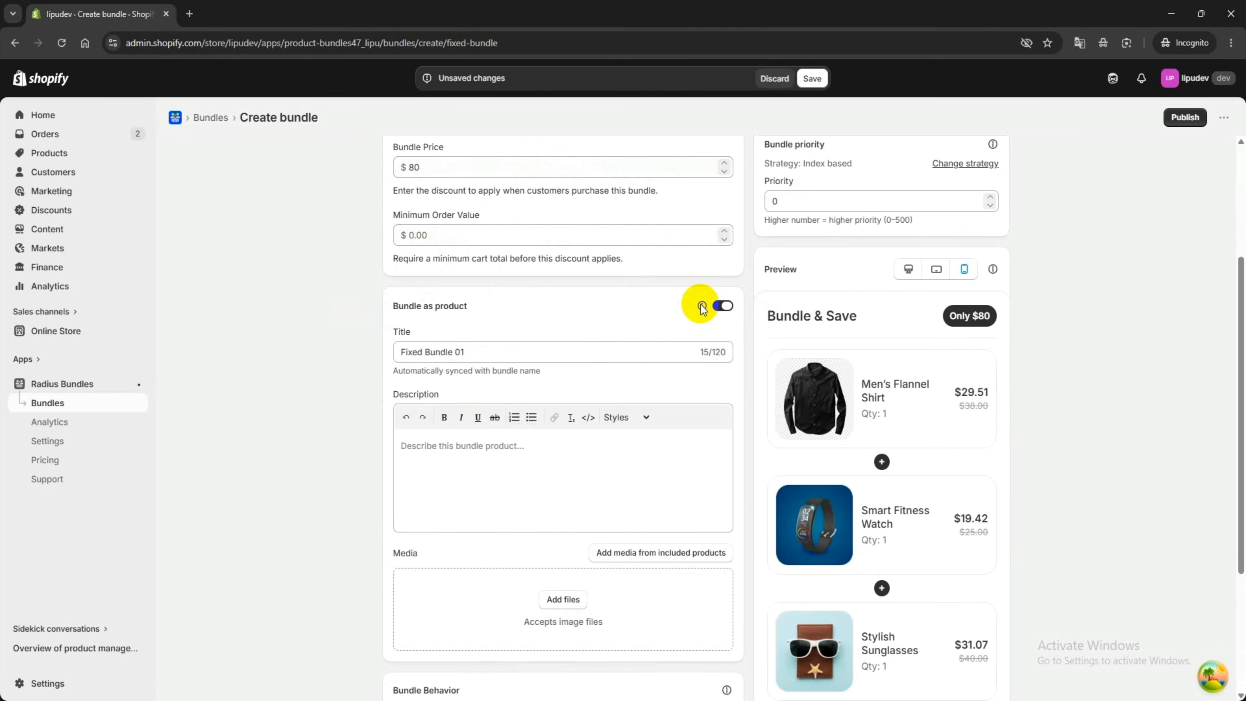
{"action": "mouse_move", "coordinate": [703, 306]}
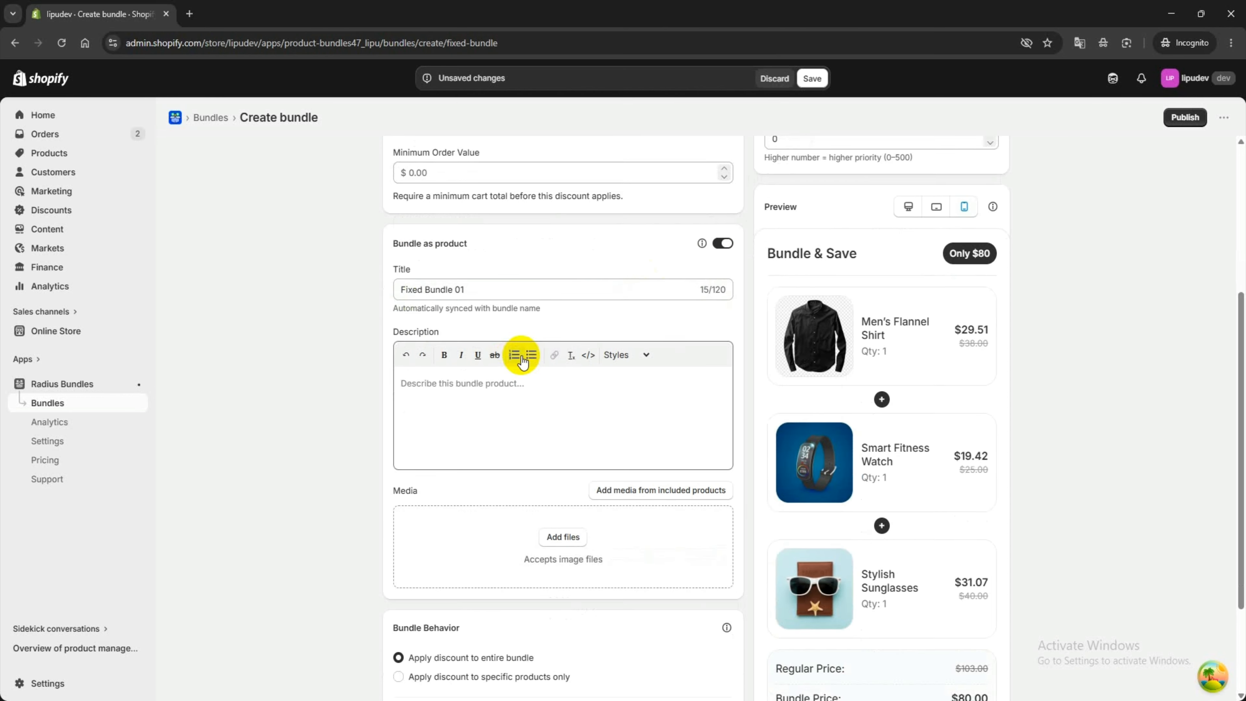
{"action": "scroll", "coordinate": [520, 353], "scroll_direction": "down", "scroll_amount": 1}
{"action": "left_click", "coordinate": [676, 395]}
{"action": "type", "text": "A fixed bundle is a set of pre-determined products sold together as a single unit with no customization, often offered at a discount."}
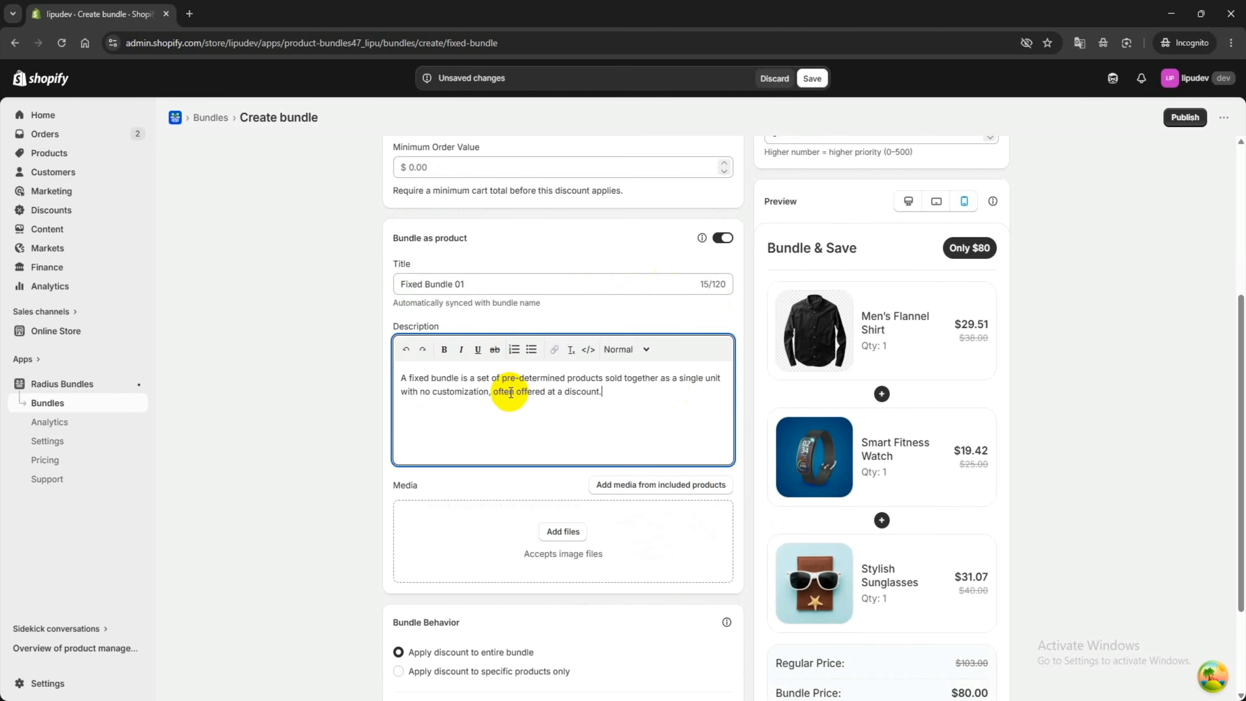
Add the smart watch image from the included products as bundle media and include free shipping.
{"action": "scroll", "coordinate": [515, 401], "scroll_direction": "down", "scroll_amount": 1}
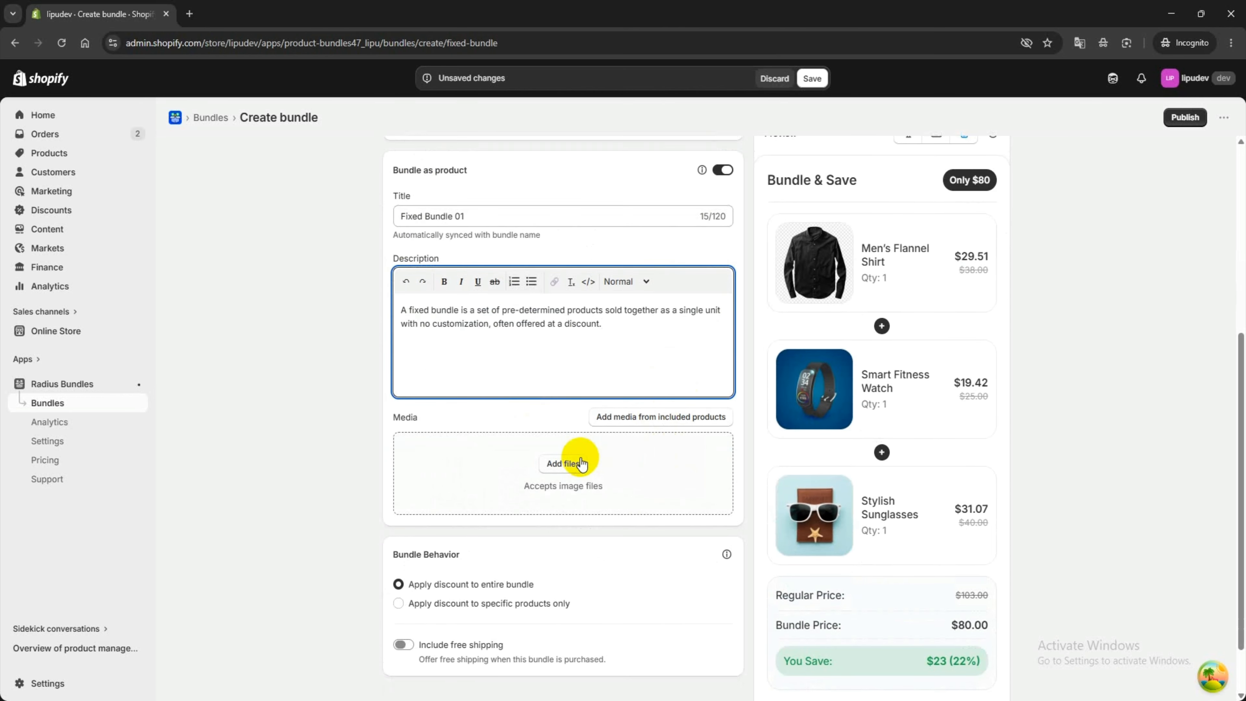
{"action": "left_click", "coordinate": [635, 416]}
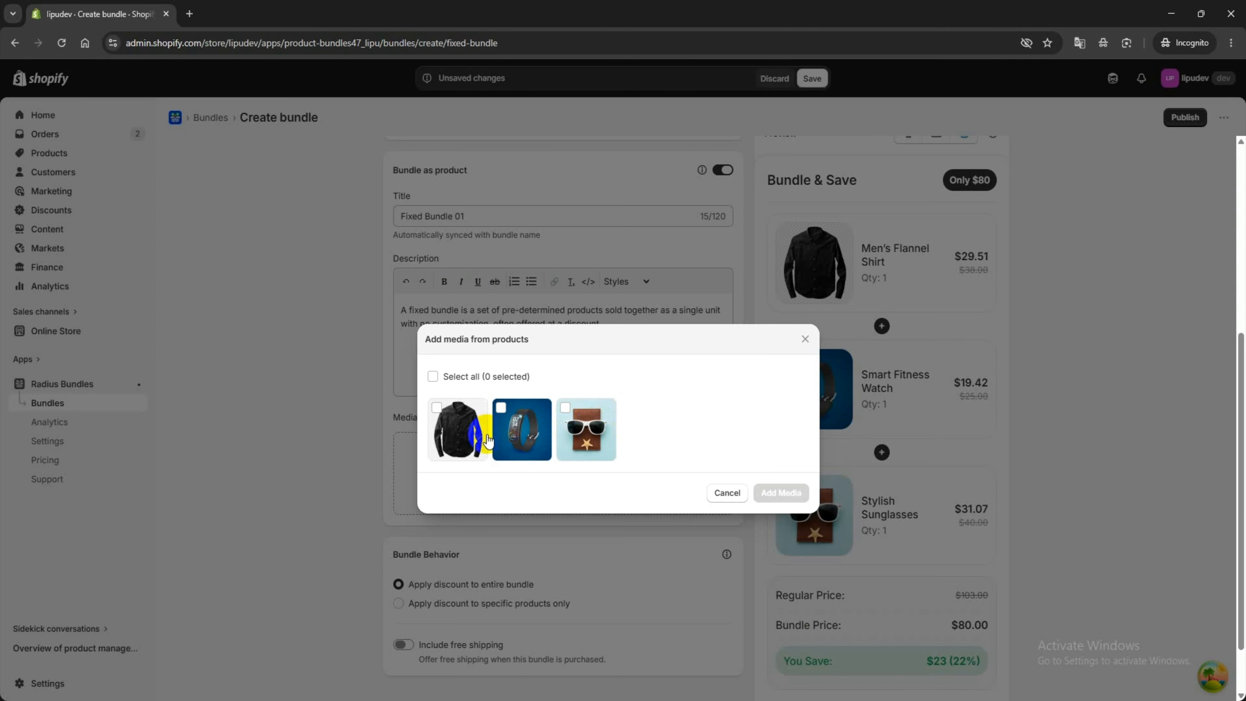
{"action": "left_click", "coordinate": [535, 436]}
{"action": "left_click", "coordinate": [780, 492]}
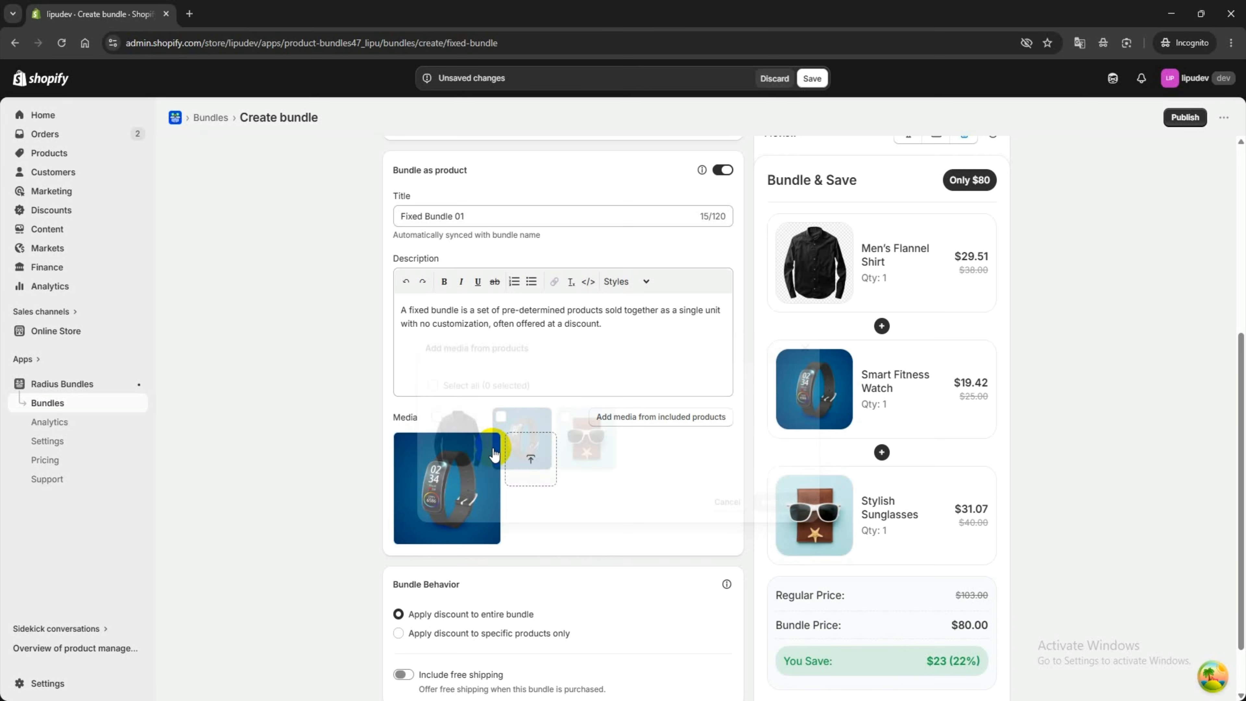
{"action": "scroll", "coordinate": [434, 465], "scroll_direction": "down", "scroll_amount": 1}
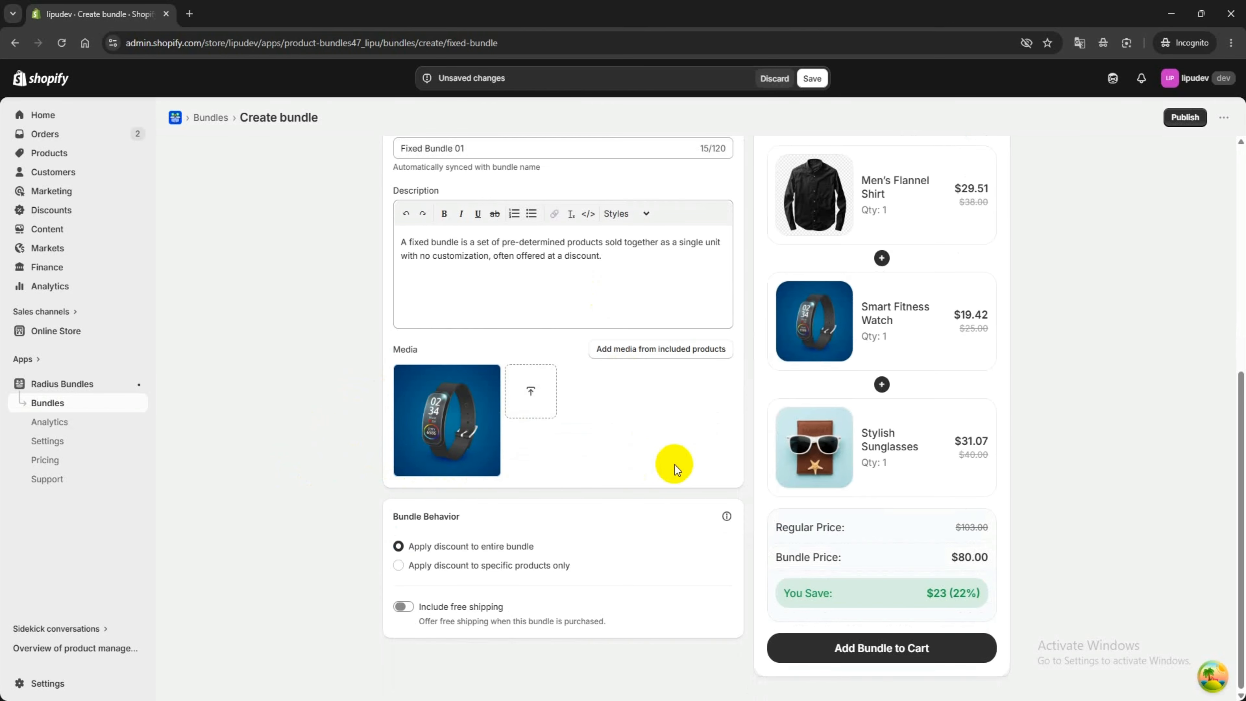
{"action": "left_click", "coordinate": [407, 608]}
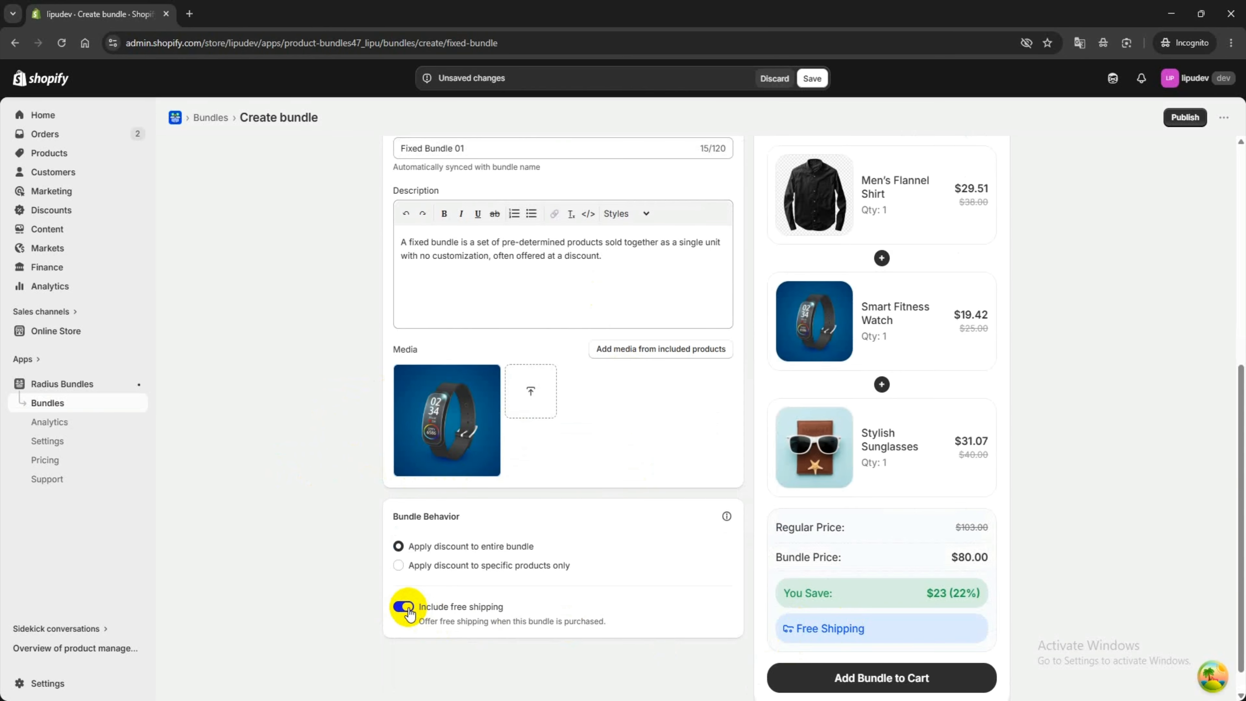
Set the bundle status to Active so that it is live and available for purchase.
{"action": "scroll", "coordinate": [646, 597], "scroll_direction": "up", "scroll_amount": 6}
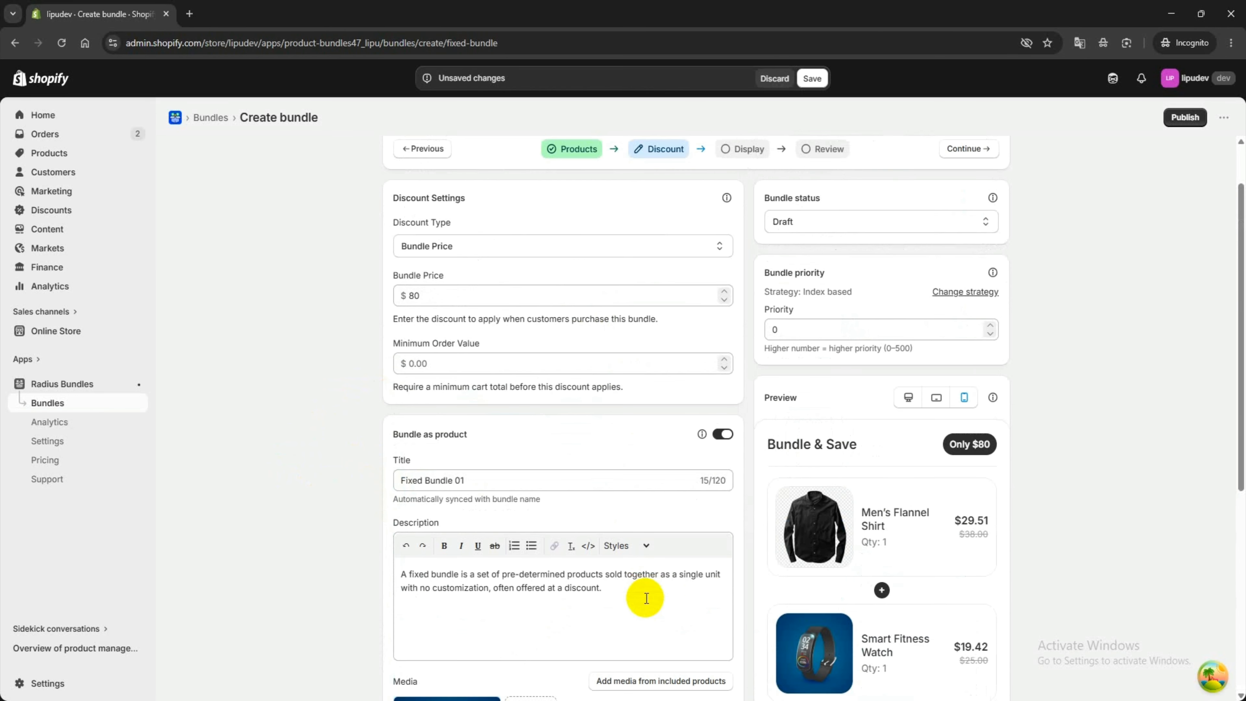
{"action": "scroll", "coordinate": [646, 598], "scroll_direction": "up", "scroll_amount": 2}
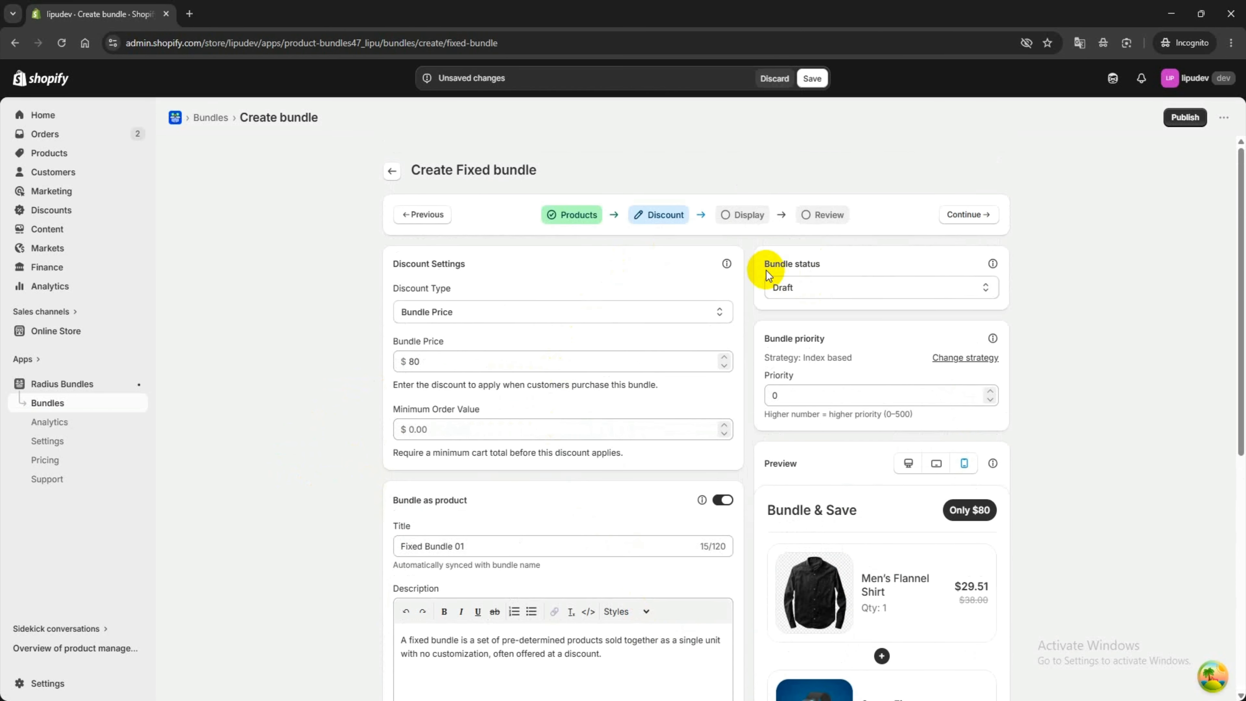
{"action": "left_click", "coordinate": [809, 287]}
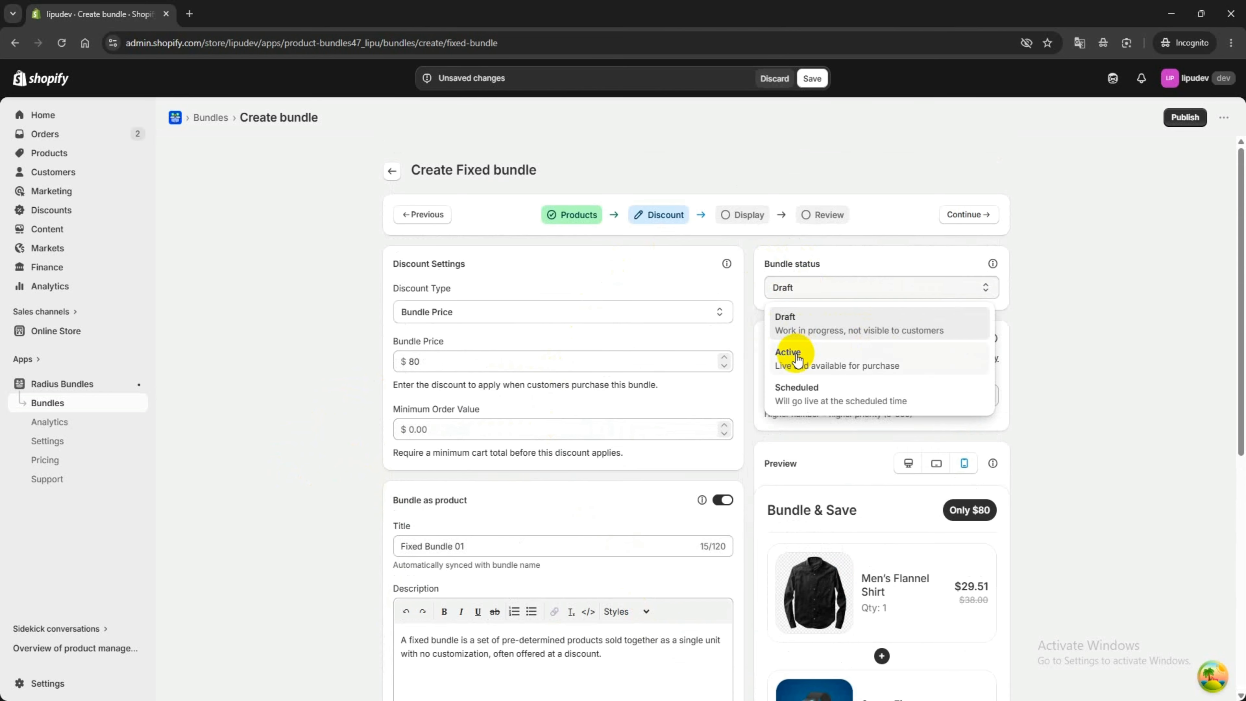
{"action": "left_click", "coordinate": [878, 366]}
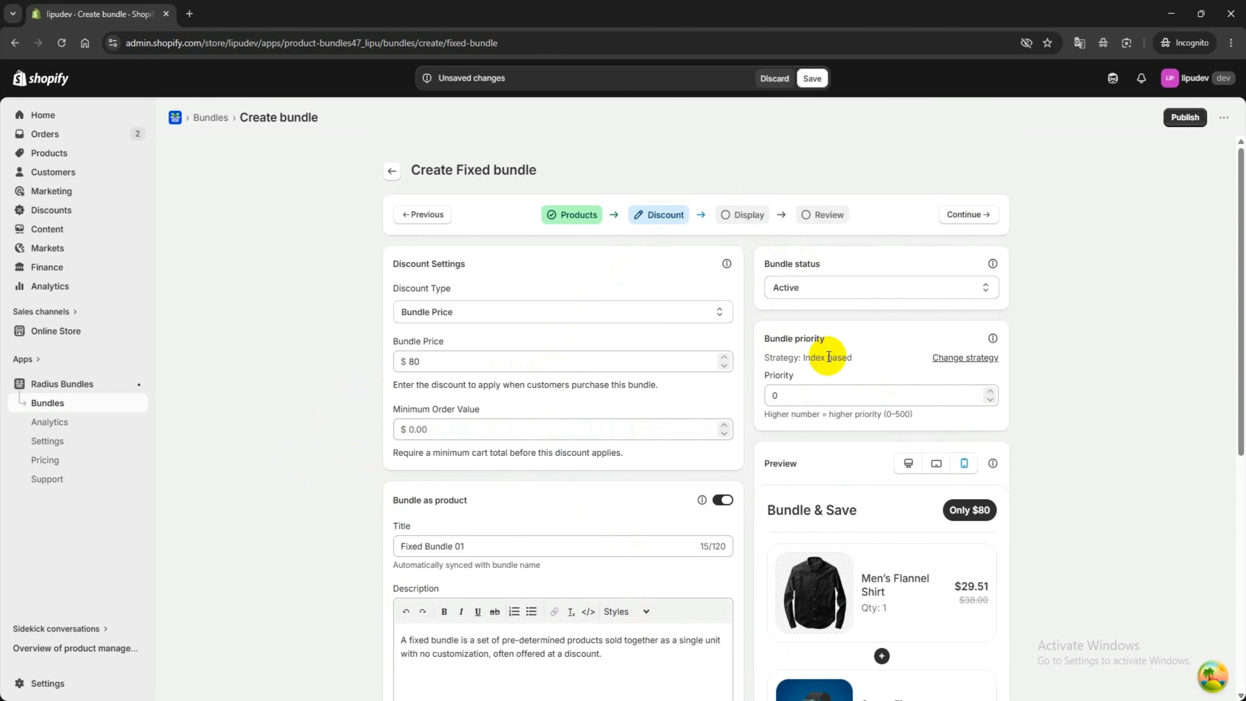
Try the Scheduled bundle status, look at its schedule date options, and return the status to Active.
{"action": "left_click", "coordinate": [824, 287]}
{"action": "left_click", "coordinate": [832, 392]}
{"action": "left_click", "coordinate": [826, 339]}
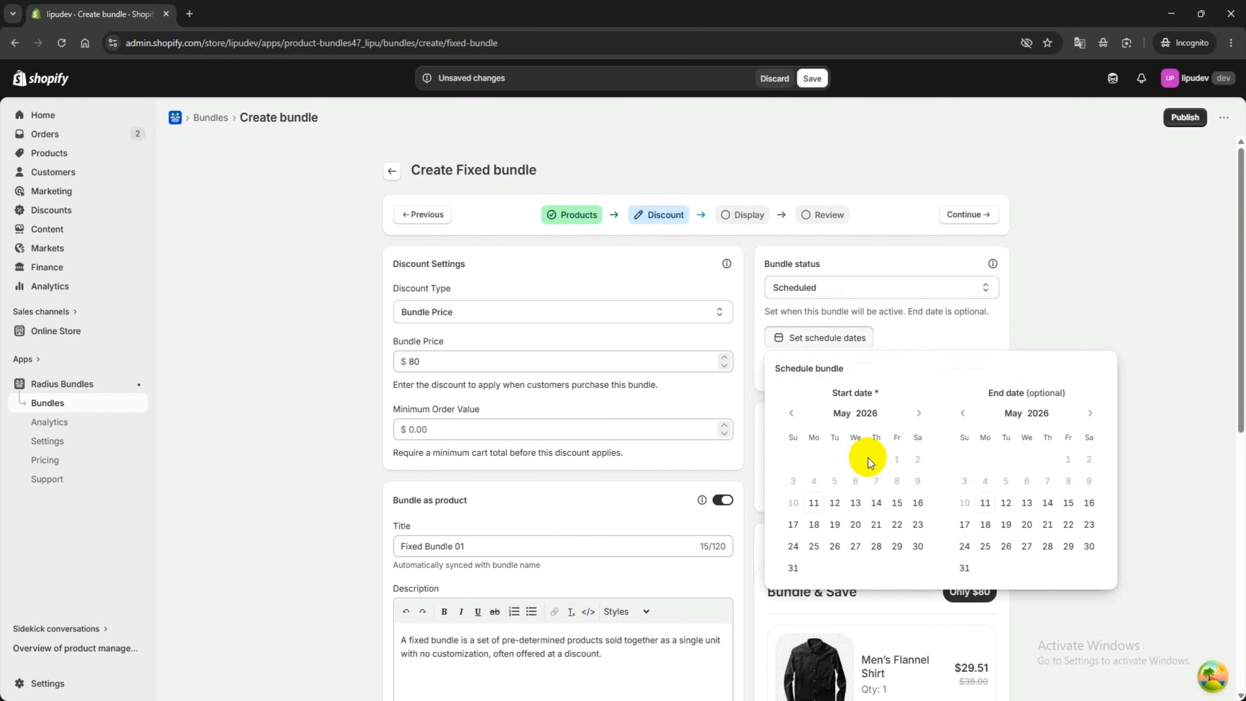
{"action": "left_click", "coordinate": [851, 285]}
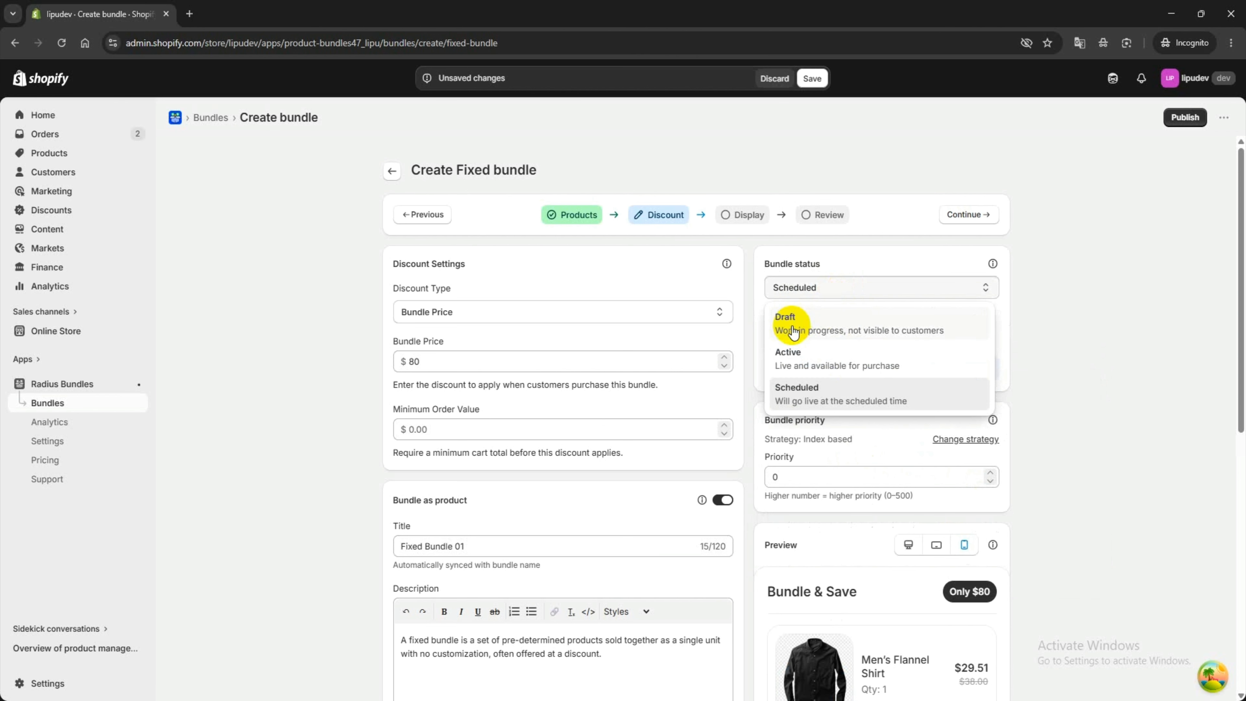
{"action": "left_click", "coordinate": [819, 362]}
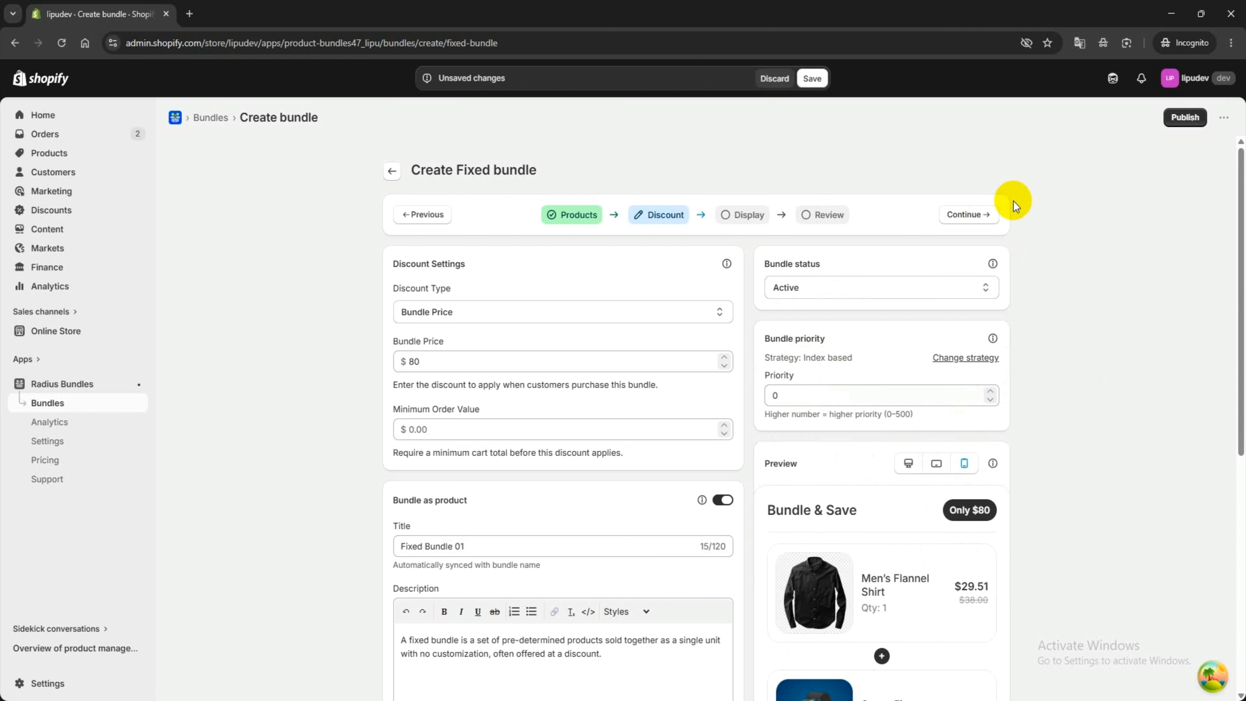
Continue to the Display stage and compare the two-column grid and stacked card widget layouts in the preview.
{"action": "left_click", "coordinate": [975, 216]}
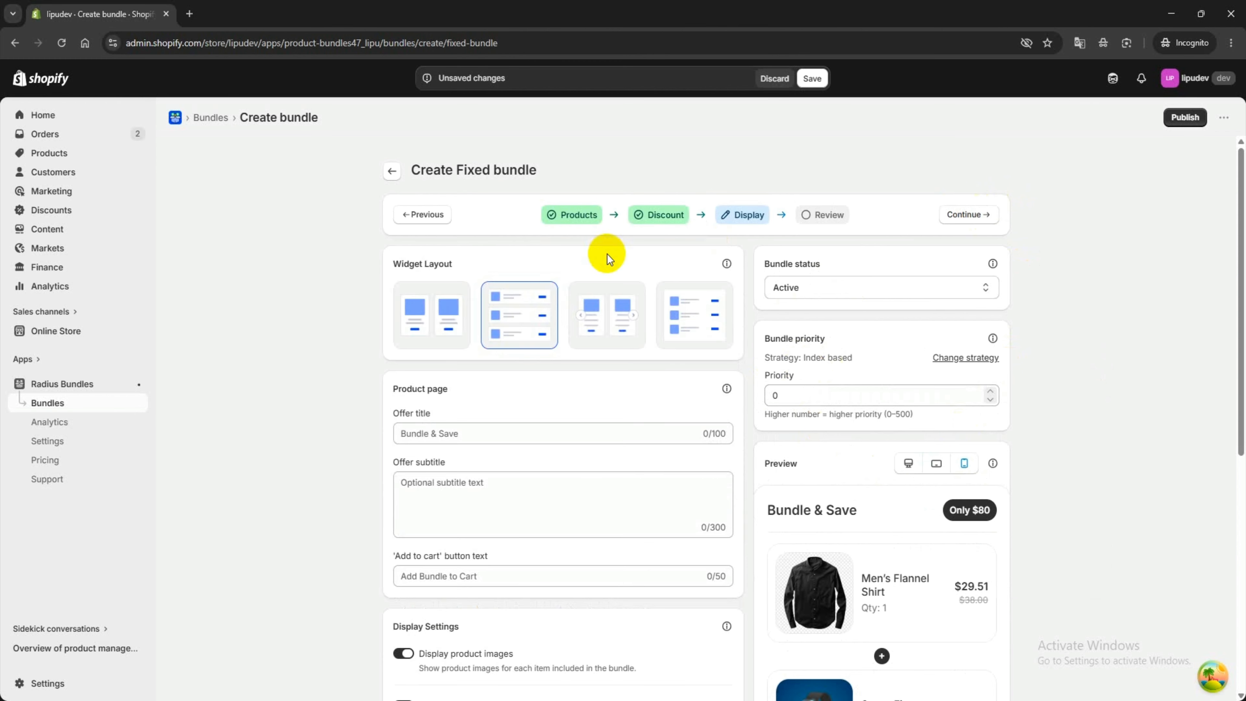
{"action": "scroll", "coordinate": [449, 265], "scroll_direction": "down", "scroll_amount": 1}
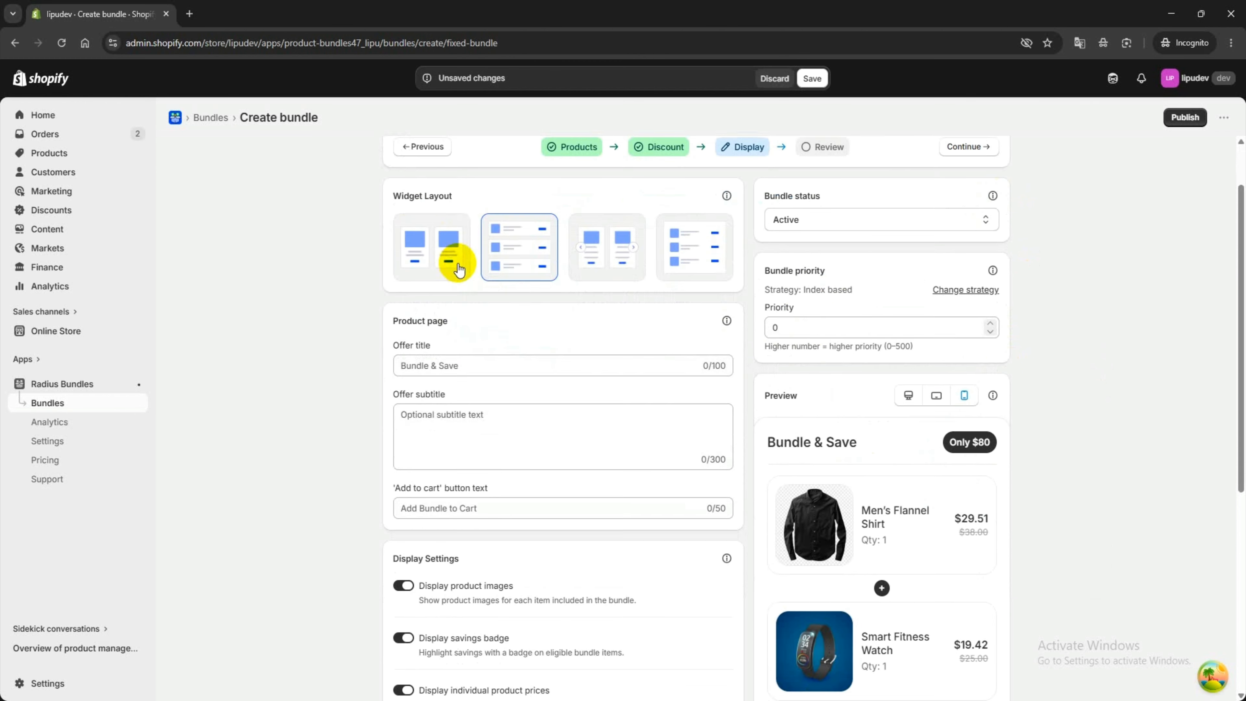
{"action": "left_click", "coordinate": [410, 258]}
{"action": "scroll", "coordinate": [849, 478], "scroll_direction": "down", "scroll_amount": 2}
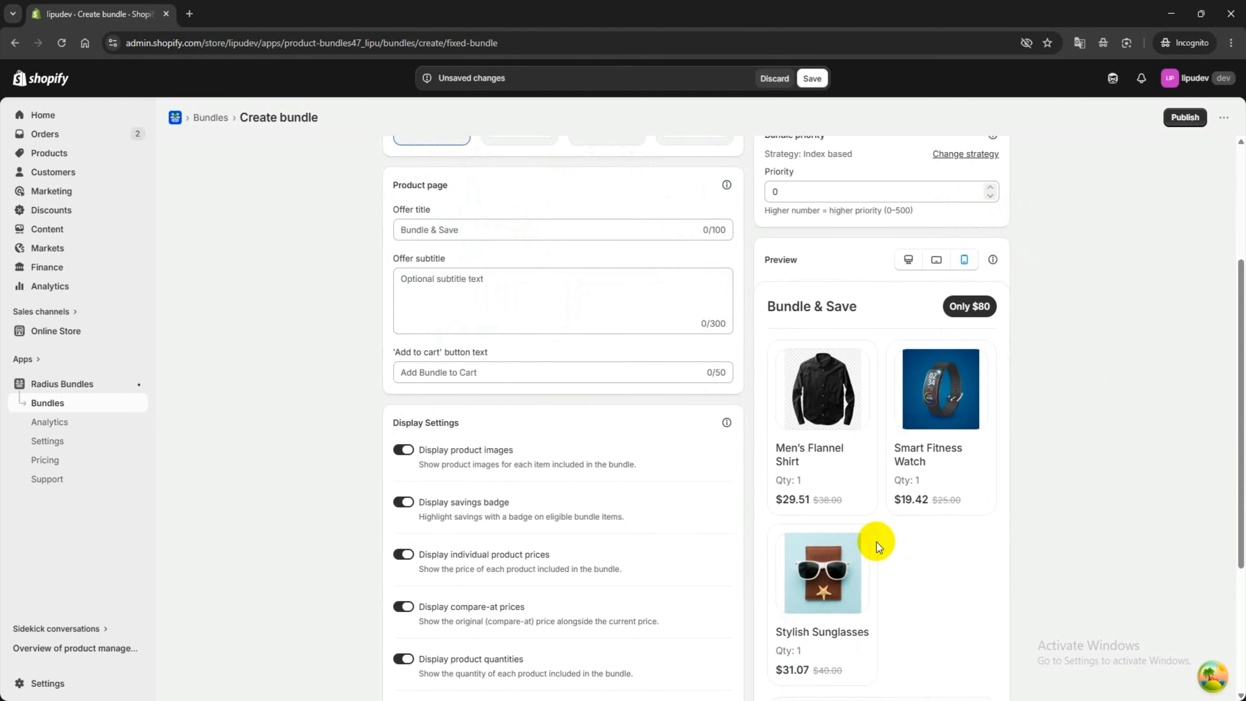
{"action": "scroll", "coordinate": [871, 530], "scroll_direction": "up", "scroll_amount": 2}
{"action": "left_click", "coordinate": [514, 258]}
{"action": "scroll", "coordinate": [847, 447], "scroll_direction": "down", "scroll_amount": 2}
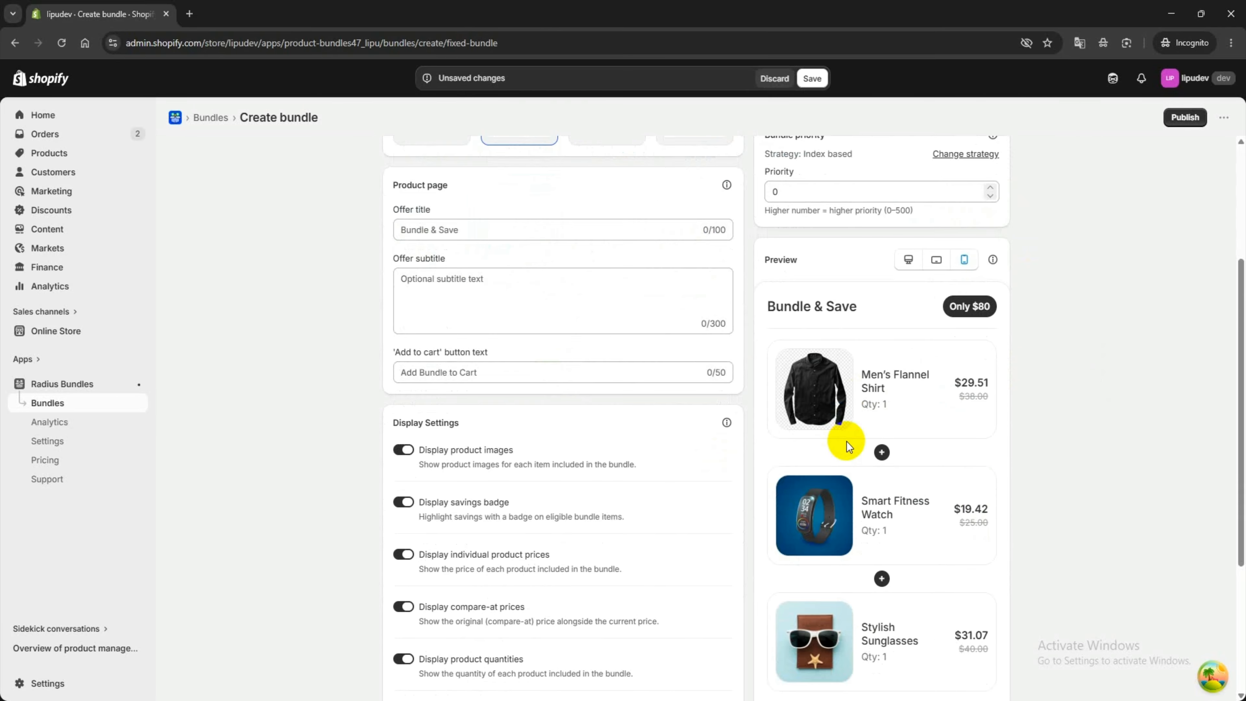
Try the carousel widget layout and the compact list layout, checking each one in the preview.
{"action": "scroll", "coordinate": [818, 576], "scroll_direction": "up", "scroll_amount": 3}
{"action": "left_click", "coordinate": [626, 320]}
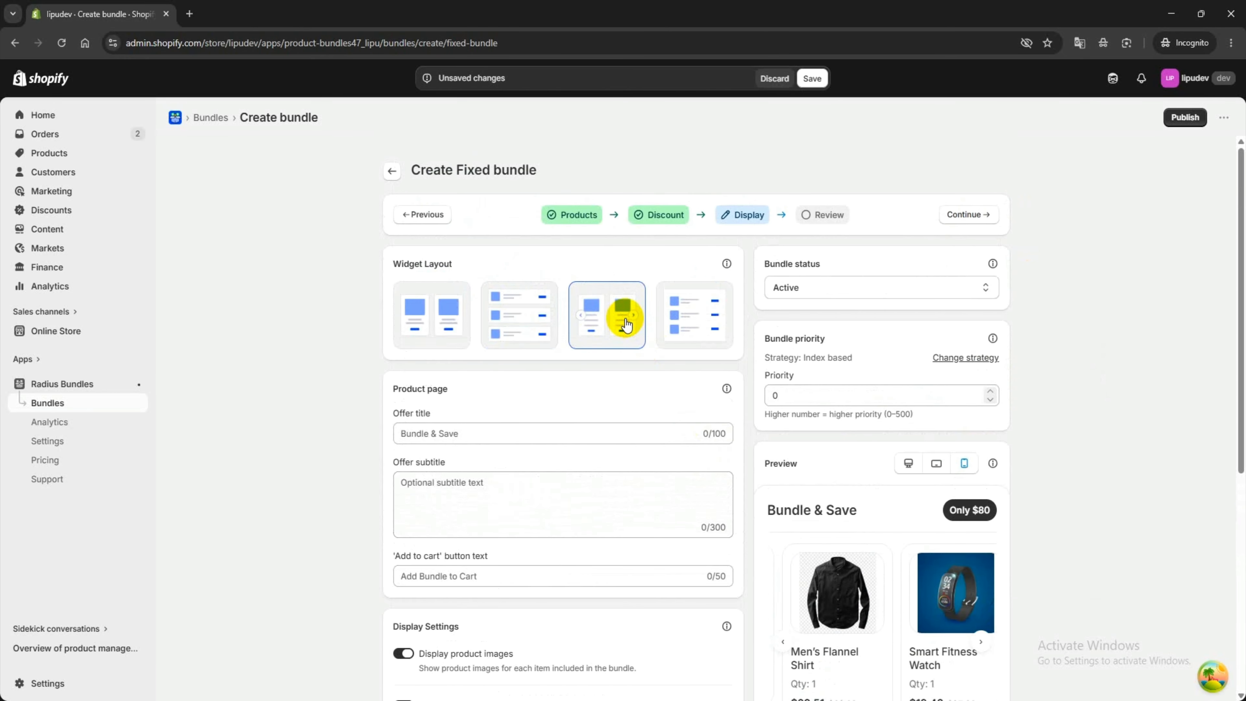
{"action": "scroll", "coordinate": [884, 512], "scroll_direction": "down", "scroll_amount": 2}
{"action": "scroll", "coordinate": [918, 556], "scroll_direction": "up", "scroll_amount": 1}
{"action": "left_click", "coordinate": [685, 240]}
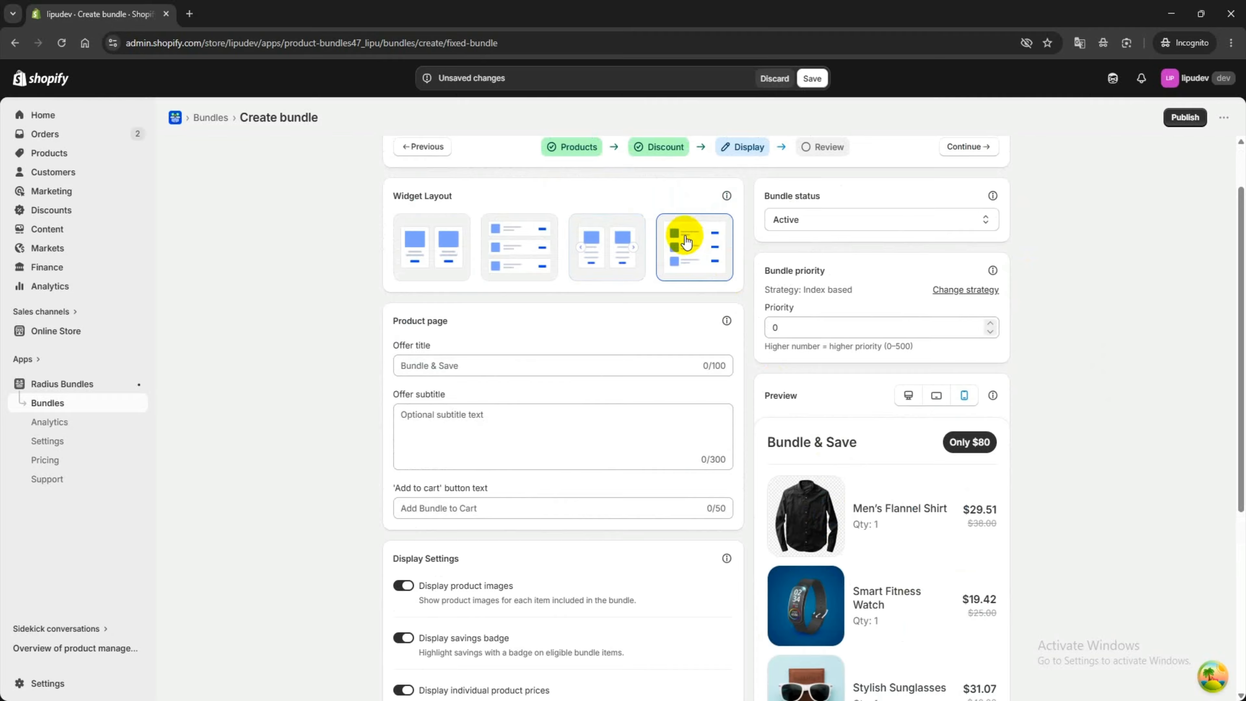
{"action": "scroll", "coordinate": [920, 458], "scroll_direction": "down", "scroll_amount": 3}
{"action": "scroll", "coordinate": [912, 503], "scroll_direction": "up", "scroll_amount": 4}
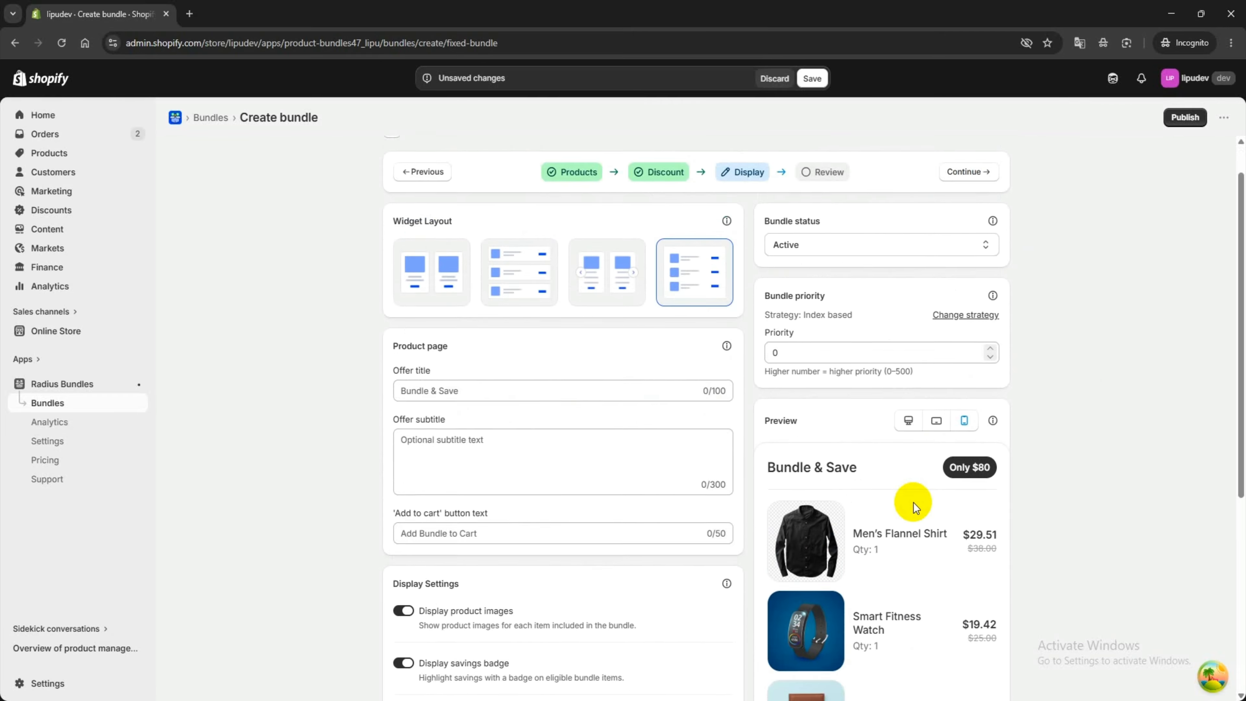
Choose the stacked card layout with separate product rows as the widget layout.
{"action": "scroll", "coordinate": [913, 503], "scroll_direction": "up", "scroll_amount": 1}
{"action": "left_click", "coordinate": [514, 312]}
{"action": "scroll", "coordinate": [760, 466], "scroll_direction": "down", "scroll_amount": 2}
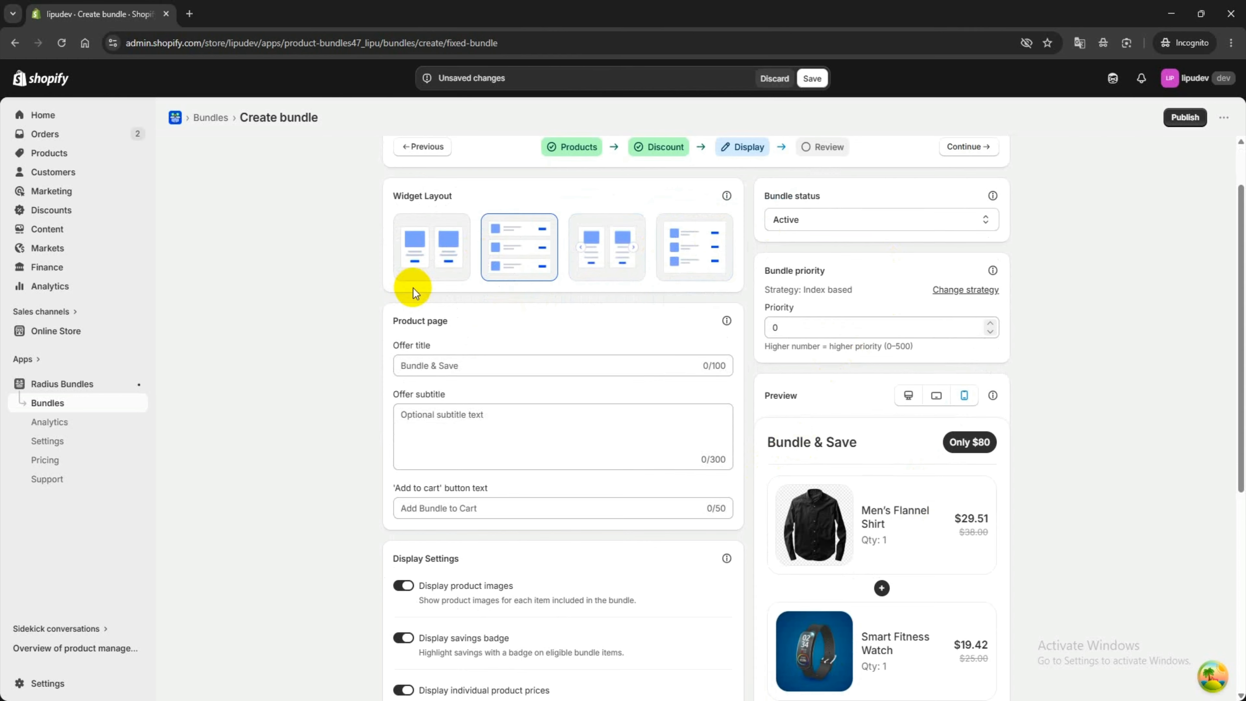
Set the product page offer title to "Fixed Bundle Deal" and the offer subtitle to "Bundled products at a special price.".
{"action": "scroll", "coordinate": [489, 362], "scroll_direction": "down", "scroll_amount": 3}
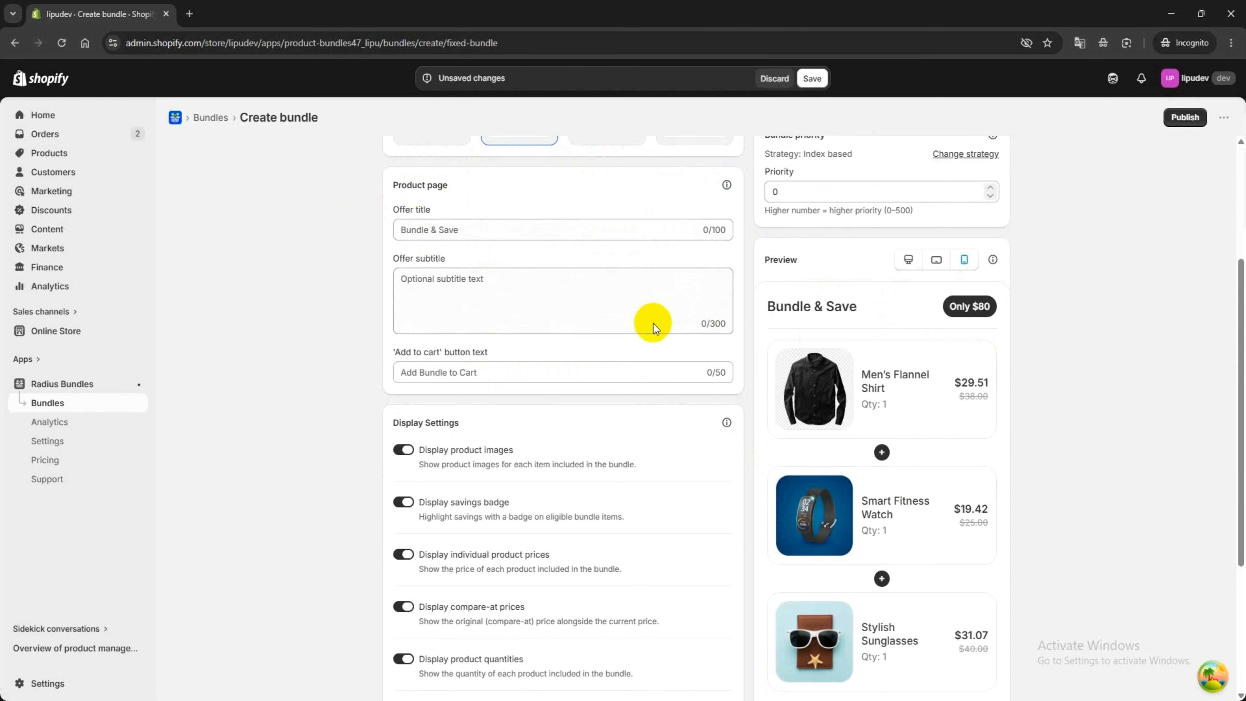
{"action": "scroll", "coordinate": [731, 361], "scroll_direction": "up", "scroll_amount": 3}
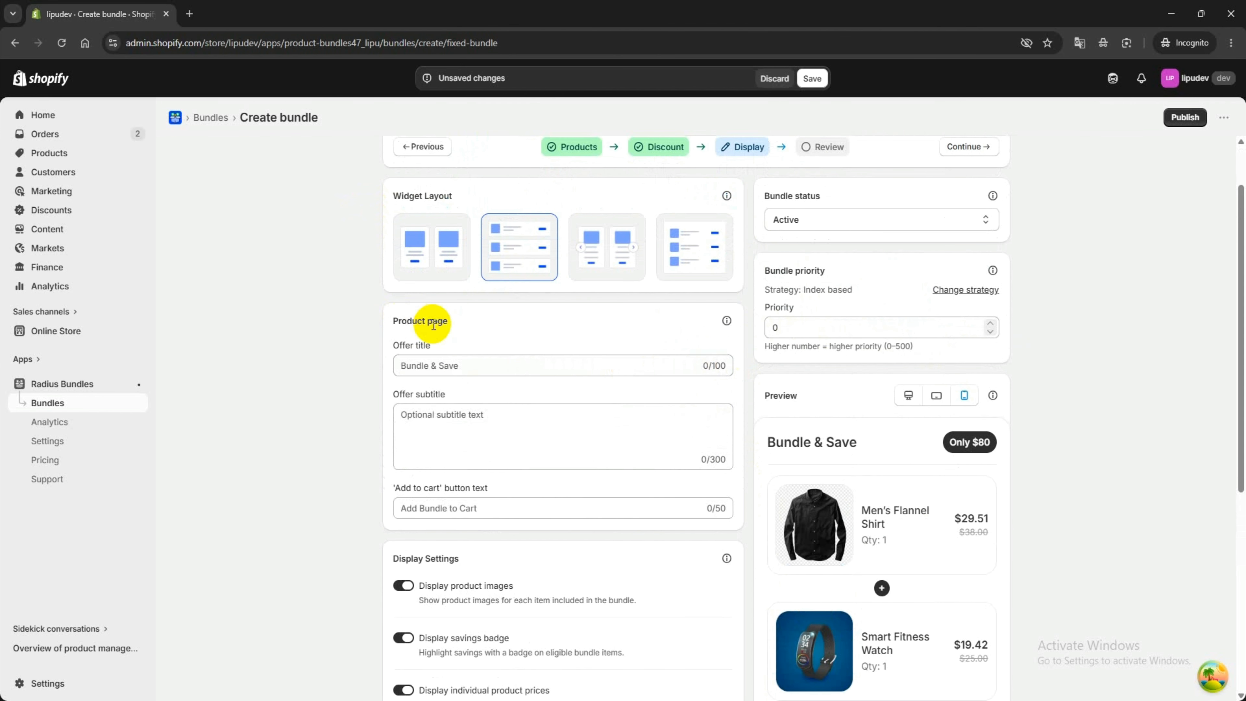
{"action": "left_click_drag", "start_coordinate": [765, 440], "coordinate": [846, 440]}
{"action": "left_click", "coordinate": [852, 442]}
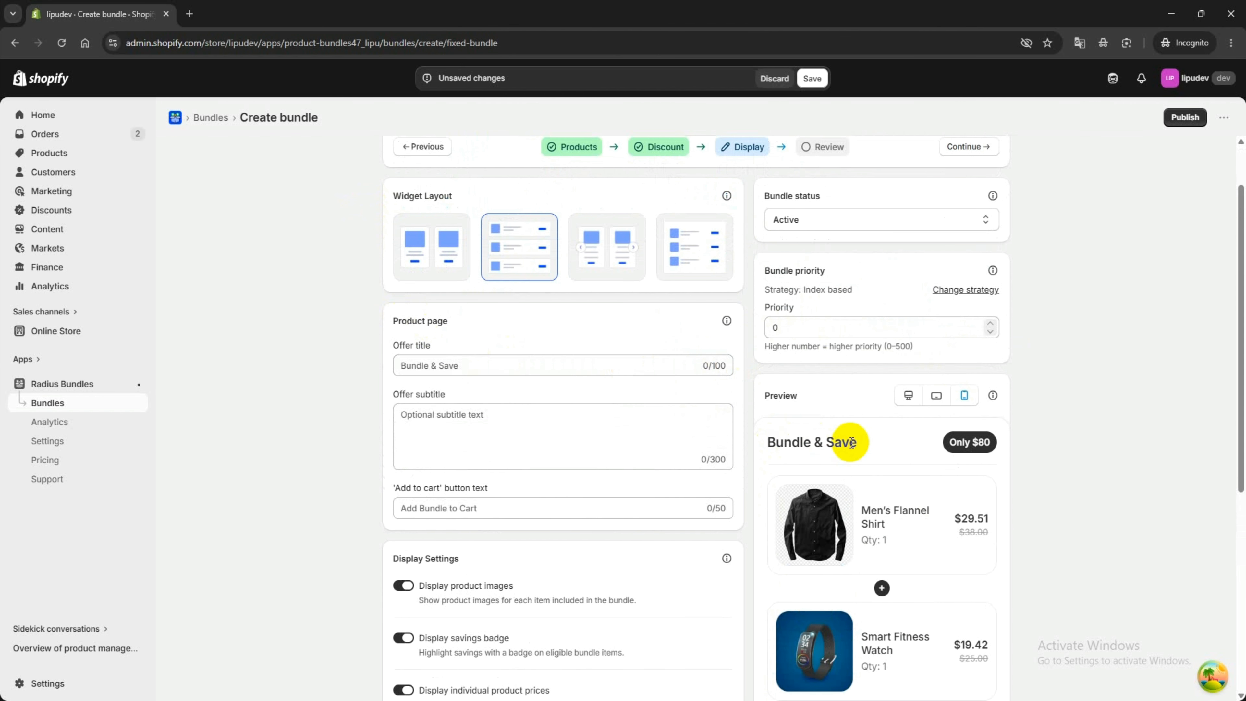
{"action": "left_click", "coordinate": [426, 366]}
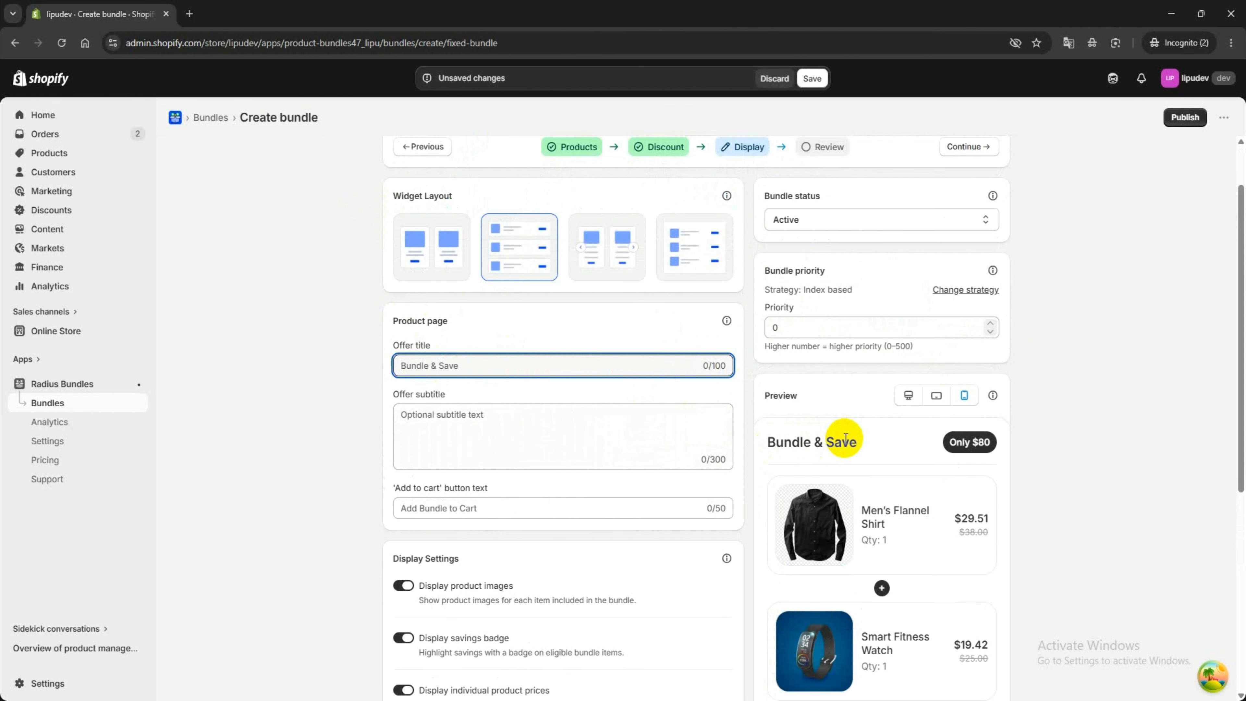
{"action": "type", "text": "Fixed Bundle Deal"}
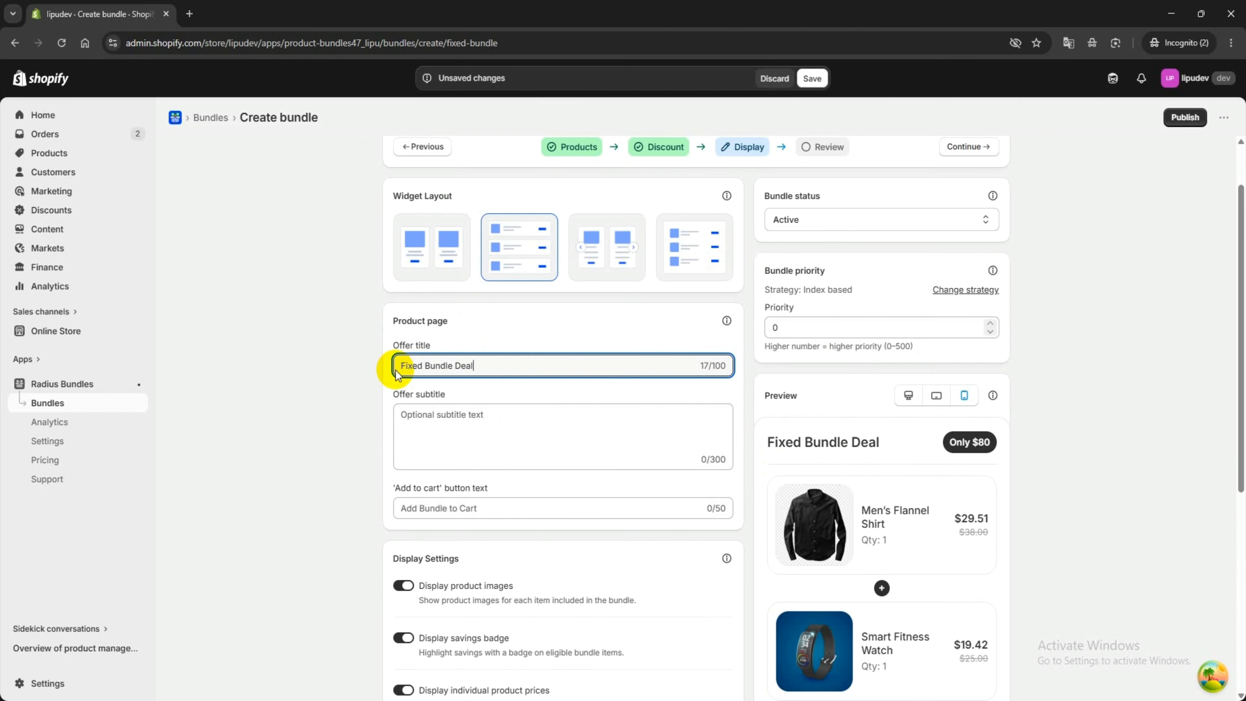
{"action": "left_click", "coordinate": [470, 417]}
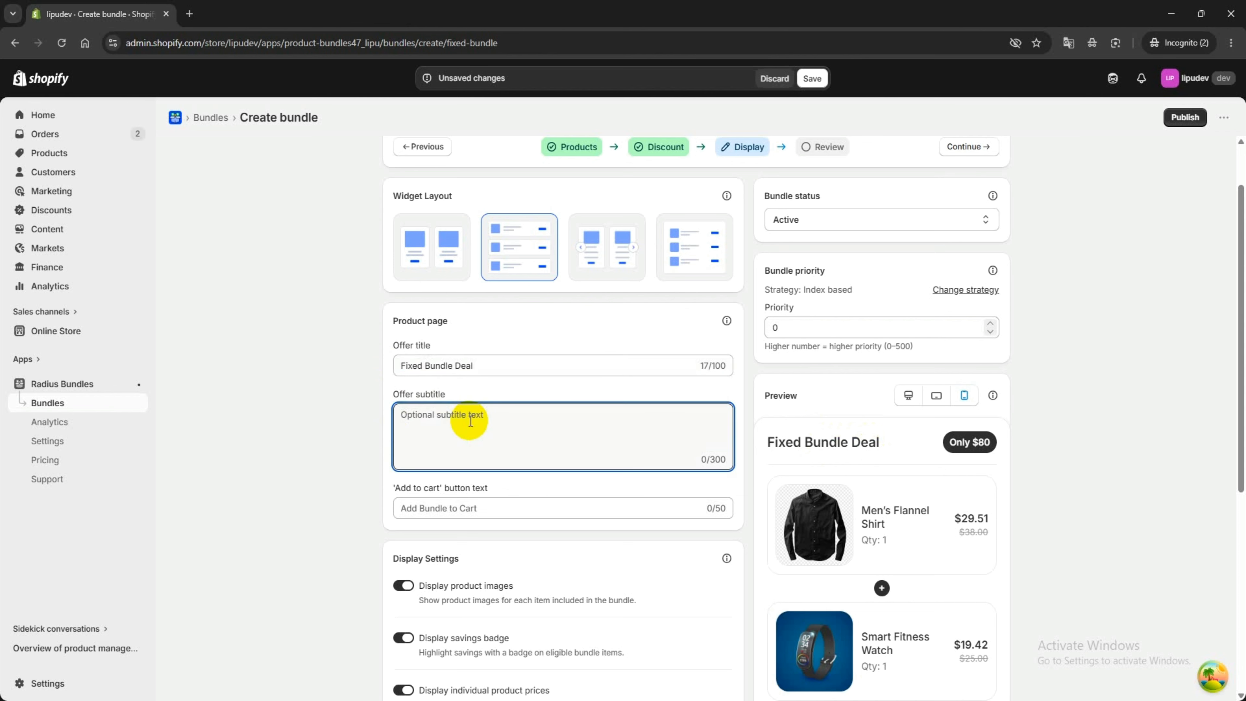
{"action": "type", "text": "Bundled products at a special price."}
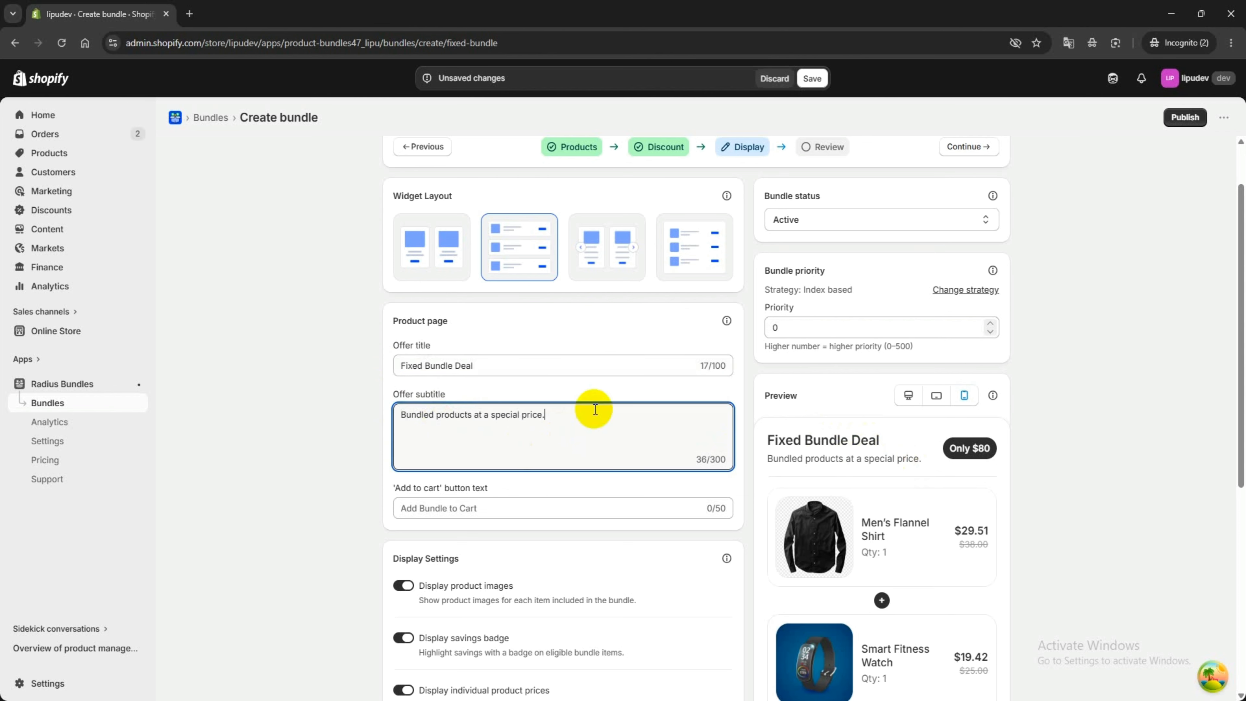
Set the 'Add to cart' button text to "Buy Now" and check the button in the preview.
{"action": "scroll", "coordinate": [508, 407], "scroll_direction": "down", "scroll_amount": 1}
{"action": "scroll", "coordinate": [499, 404], "scroll_direction": "down", "scroll_amount": 1}
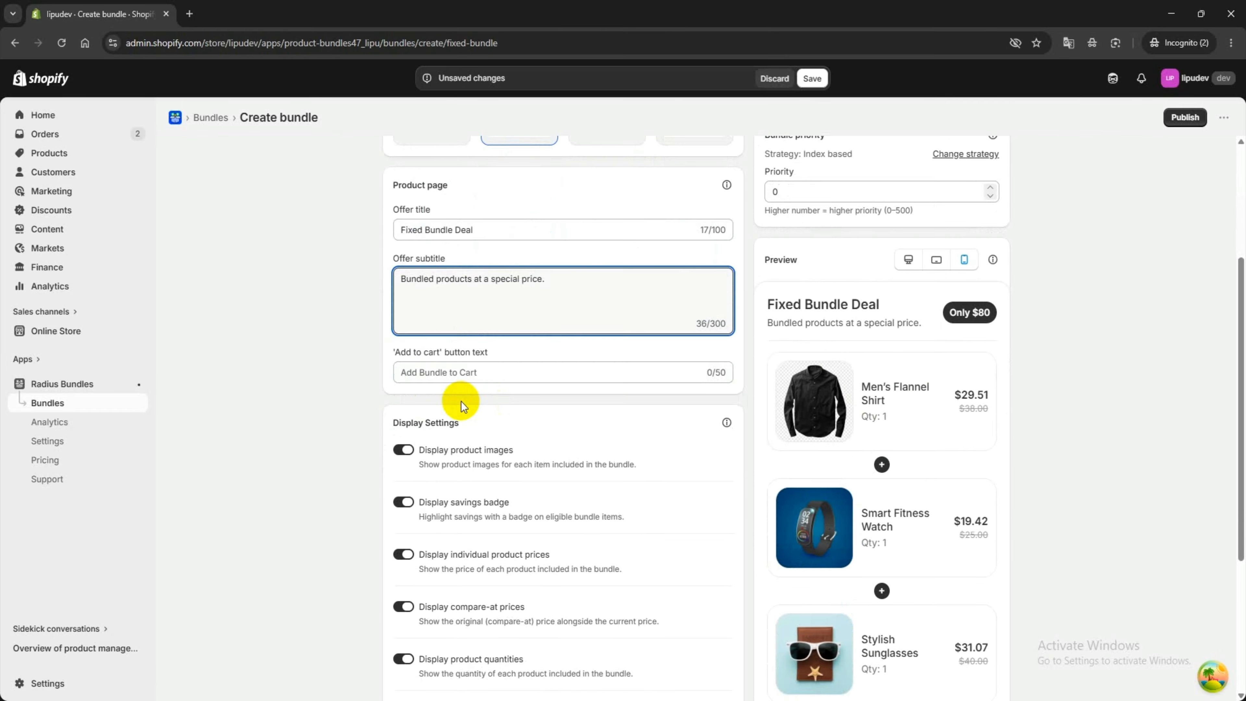
{"action": "left_click", "coordinate": [414, 371]}
{"action": "scroll", "coordinate": [612, 403], "scroll_direction": "down", "scroll_amount": 3}
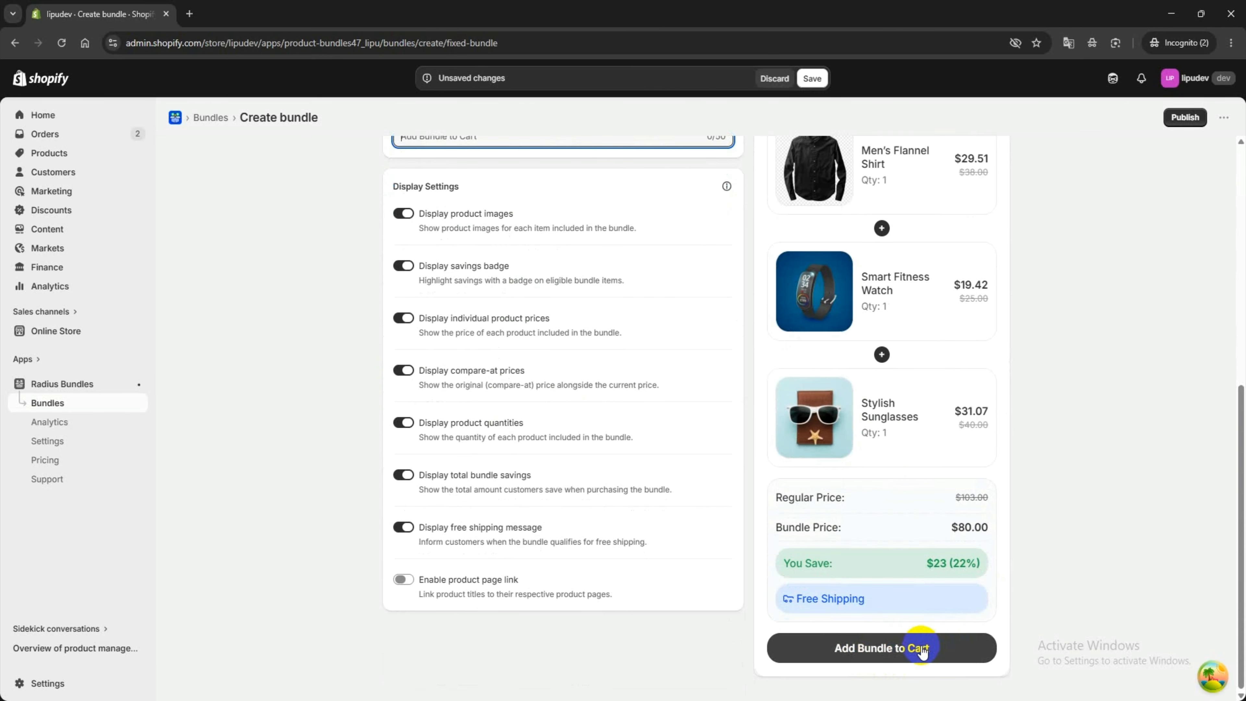
{"action": "scroll", "coordinate": [542, 389], "scroll_direction": "up", "scroll_amount": 3}
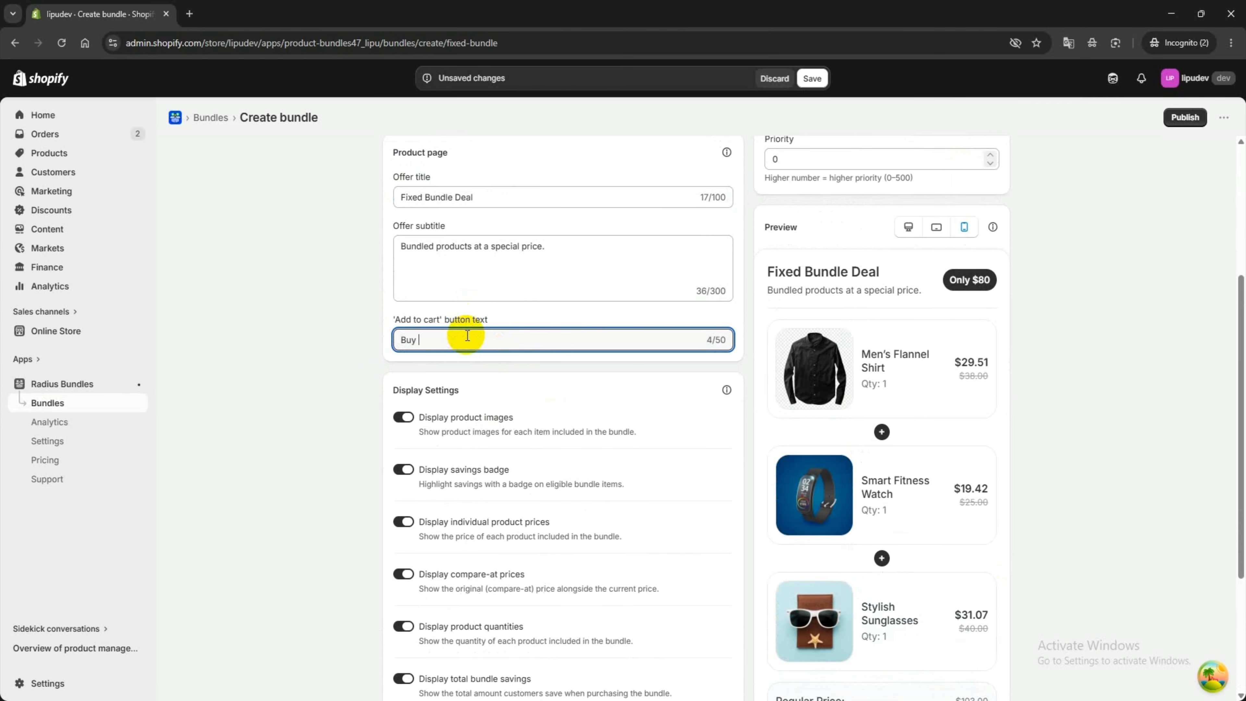
{"action": "scroll", "coordinate": [734, 360], "scroll_direction": "down", "scroll_amount": 3}
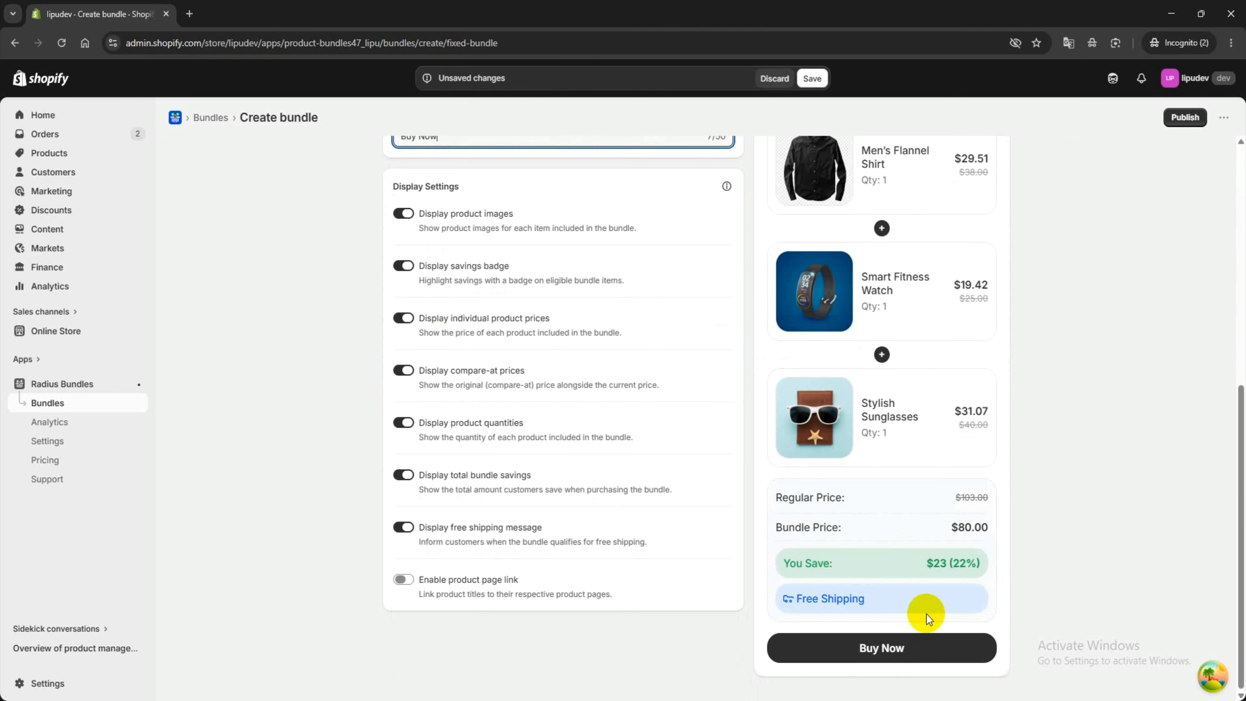
{"action": "scroll", "coordinate": [528, 390], "scroll_direction": "up", "scroll_amount": 3}
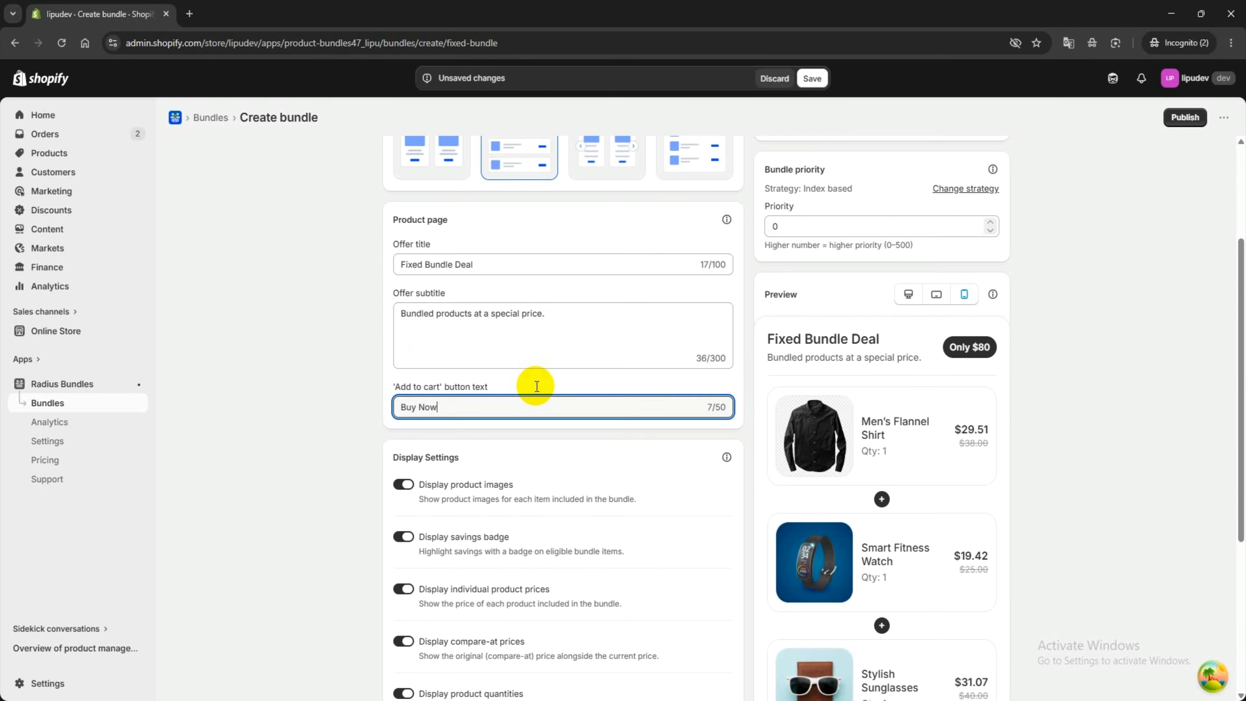
Try hiding the product images and the savings badge in turn, checking the preview and re-enabling each one.
{"action": "mouse_move", "coordinate": [726, 396]}
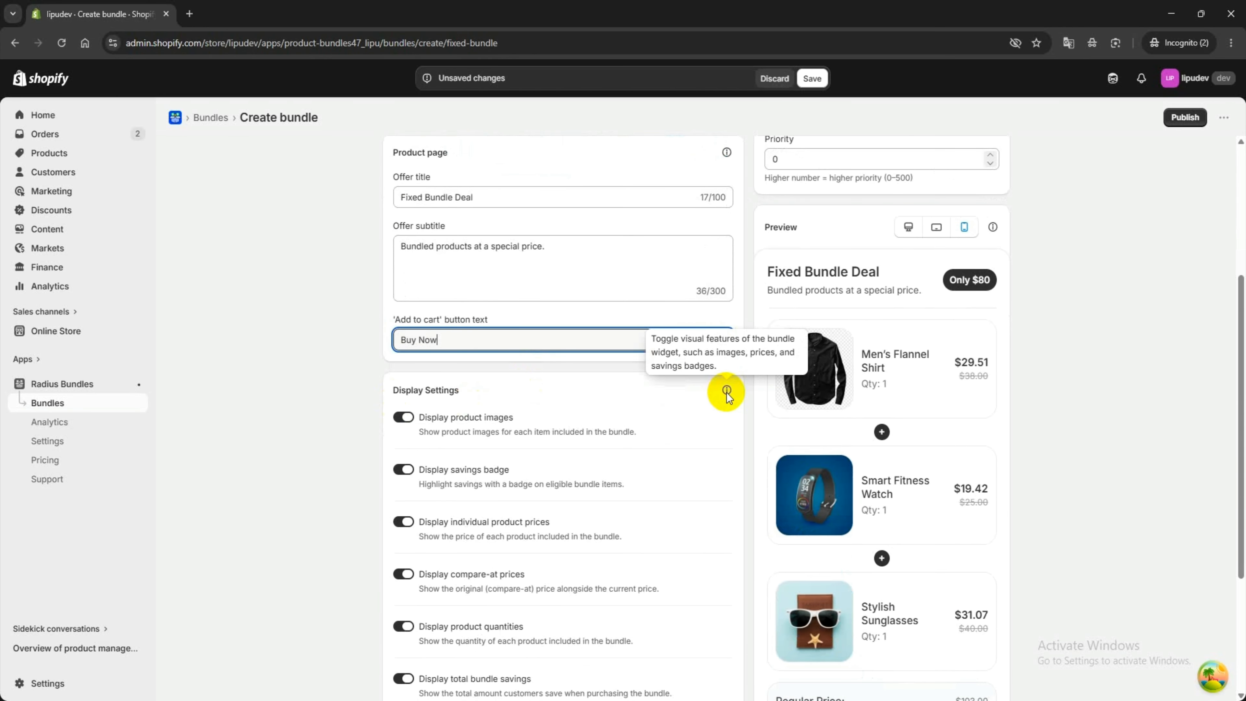
{"action": "left_click", "coordinate": [375, 423]}
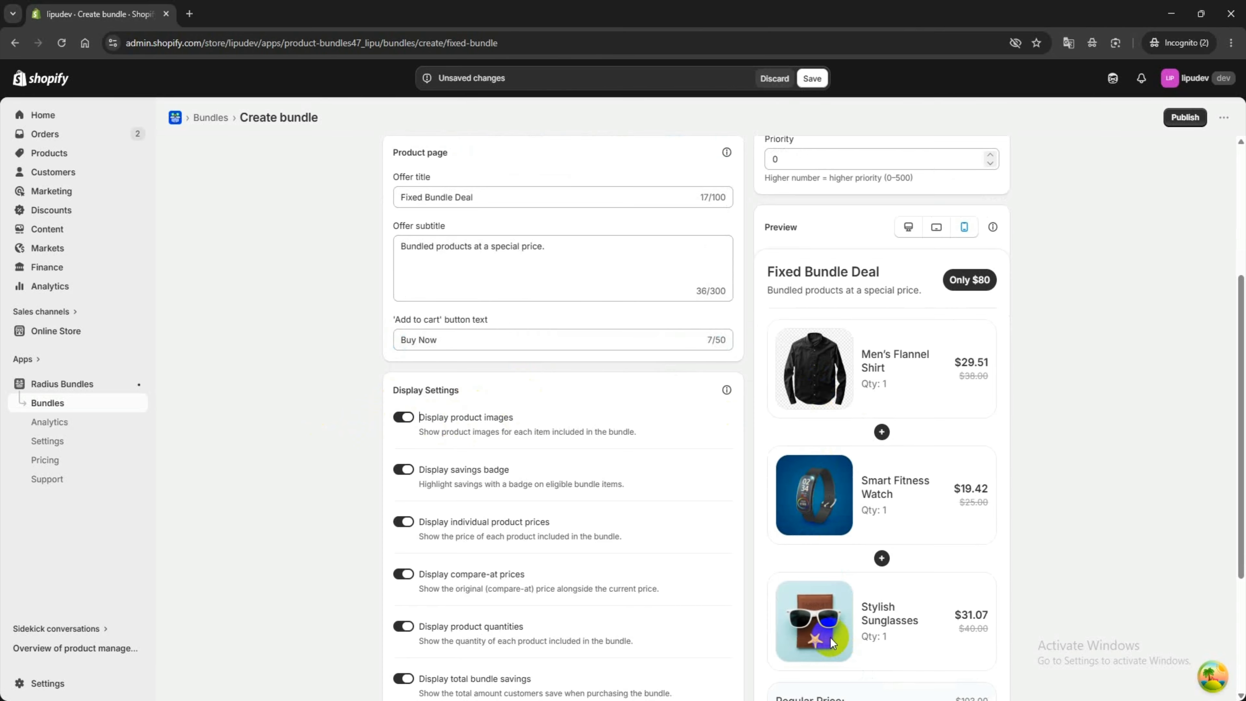
{"action": "left_click", "coordinate": [403, 417]}
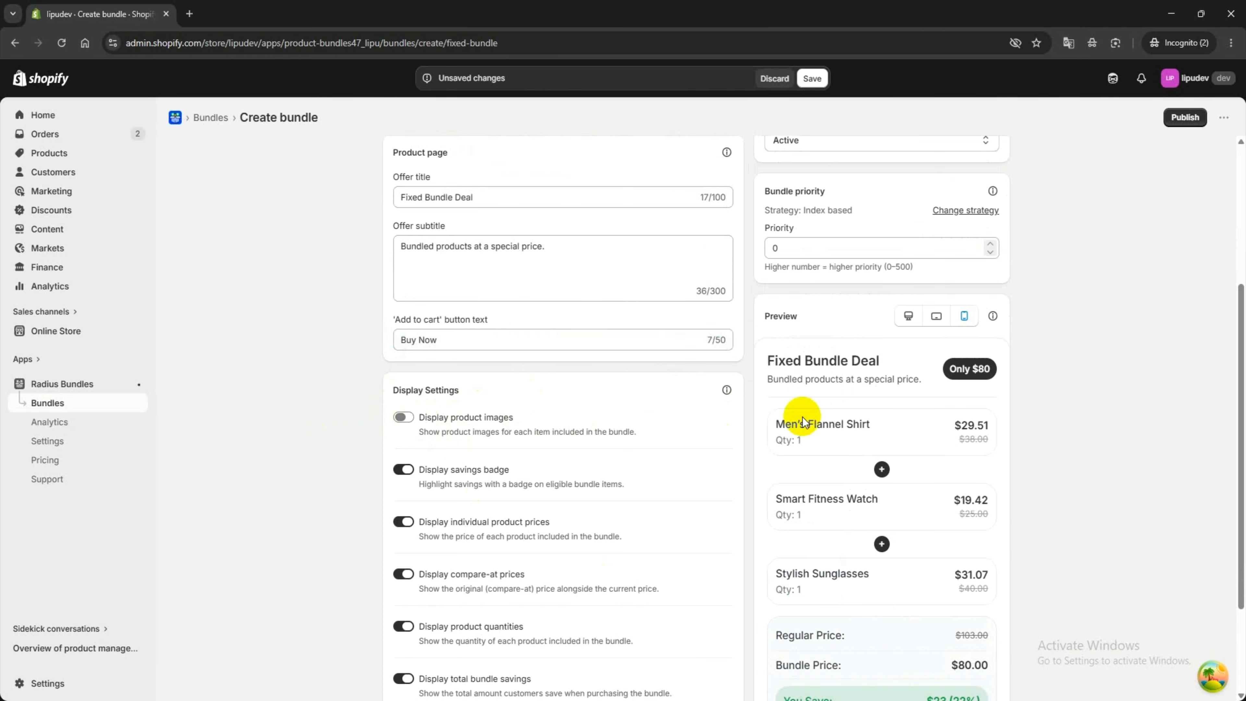
{"action": "left_click", "coordinate": [417, 421]}
{"action": "scroll", "coordinate": [417, 422], "scroll_direction": "down", "scroll_amount": 1}
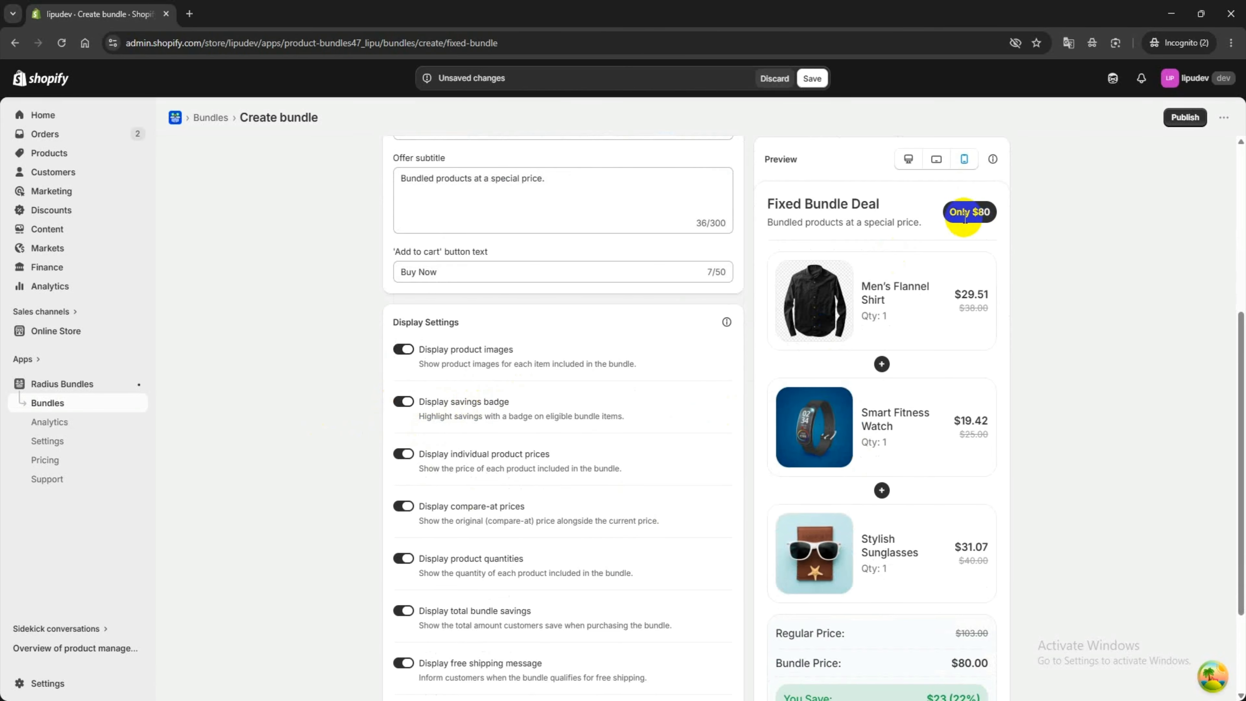
{"action": "left_click", "coordinate": [405, 401]}
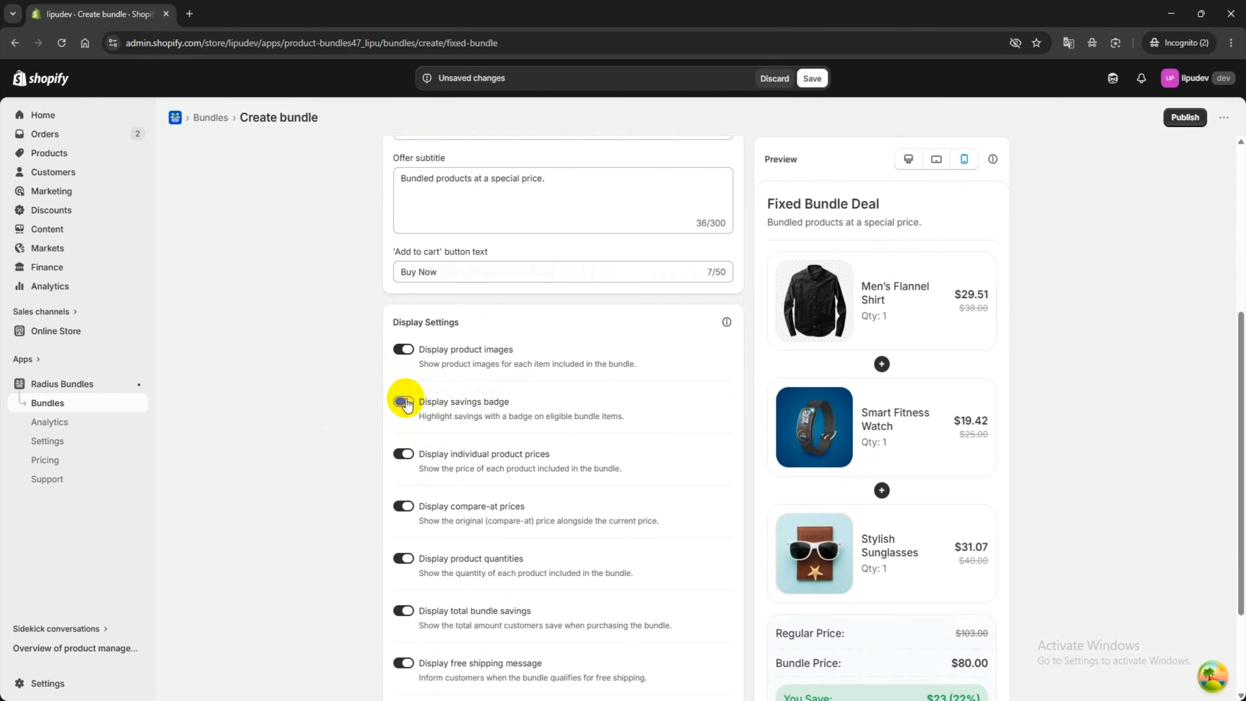
{"action": "scroll", "coordinate": [807, 468], "scroll_direction": "down", "scroll_amount": 2}
{"action": "scroll", "coordinate": [807, 468], "scroll_direction": "up", "scroll_amount": 2}
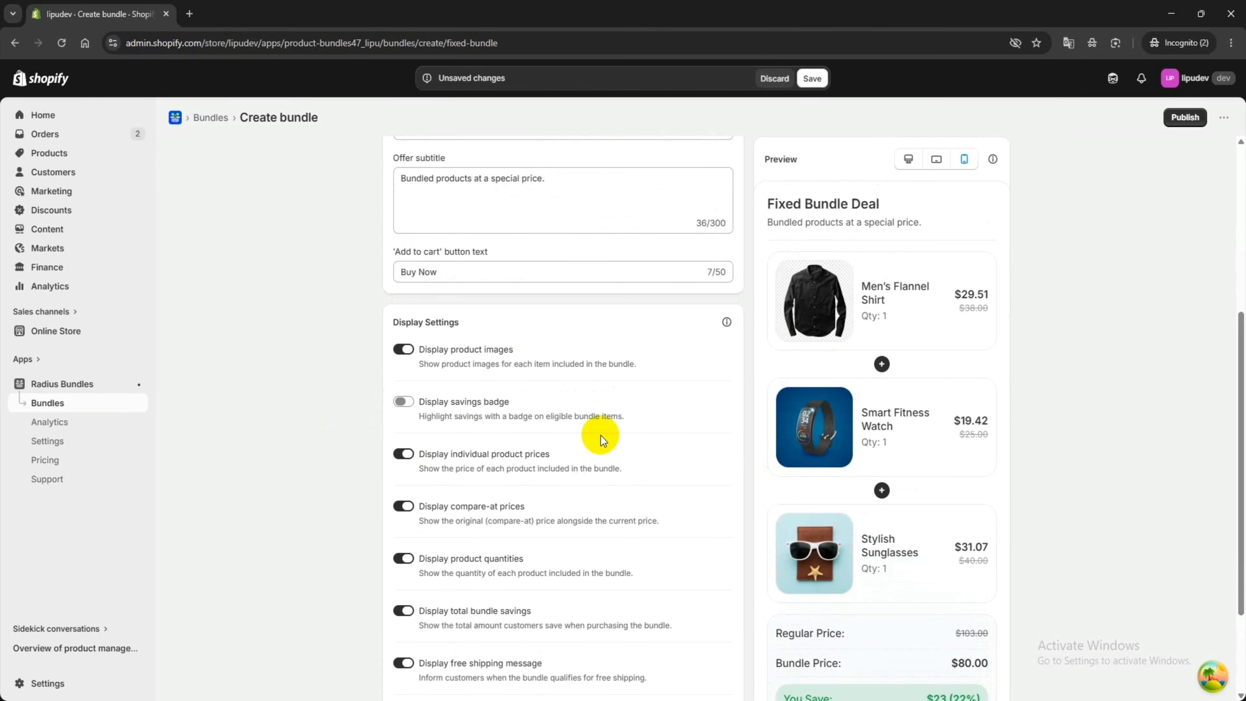
{"action": "left_click", "coordinate": [405, 402]}
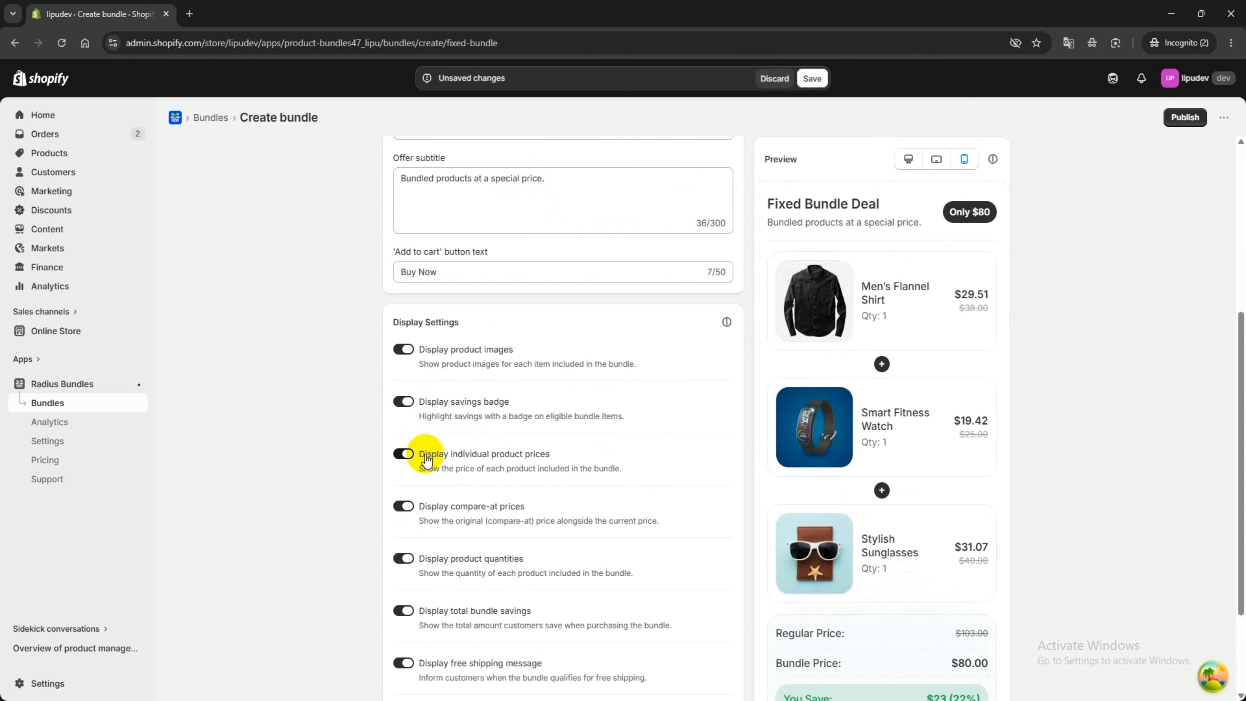
Try hiding the individual product prices and the compare-at prices in turn, restoring each after checking the preview.
{"action": "left_click", "coordinate": [402, 462]}
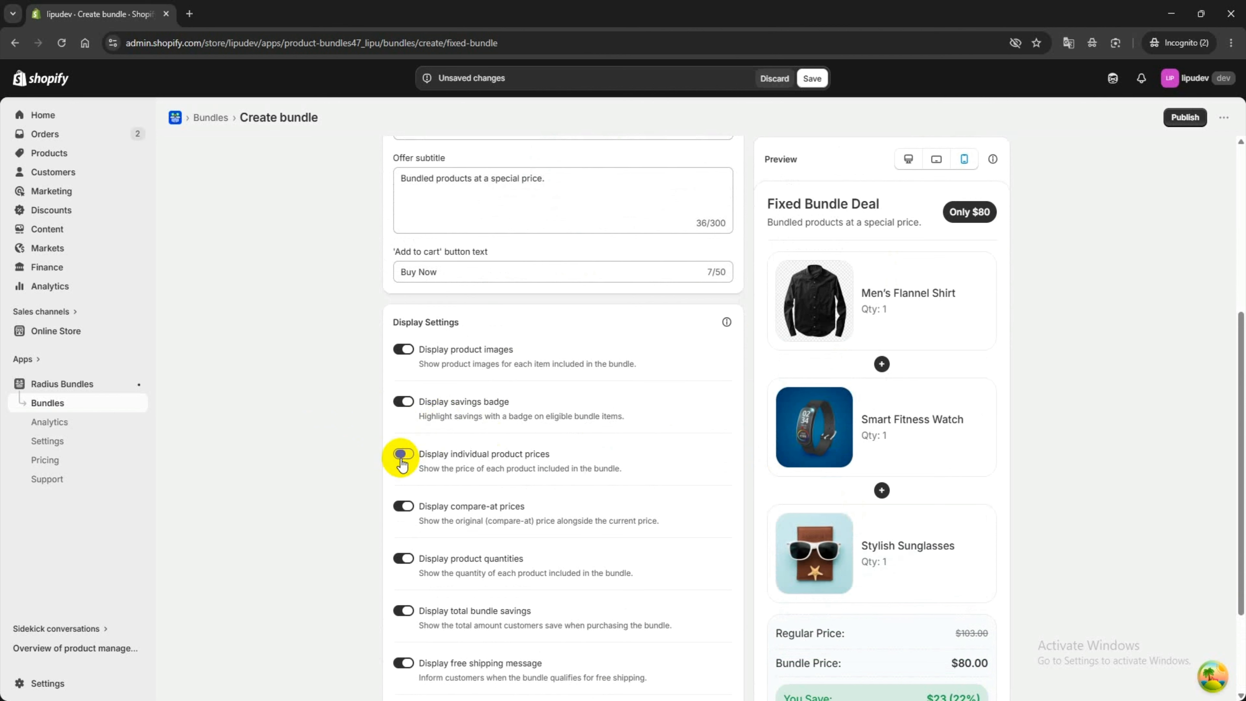
{"action": "left_click", "coordinate": [401, 456]}
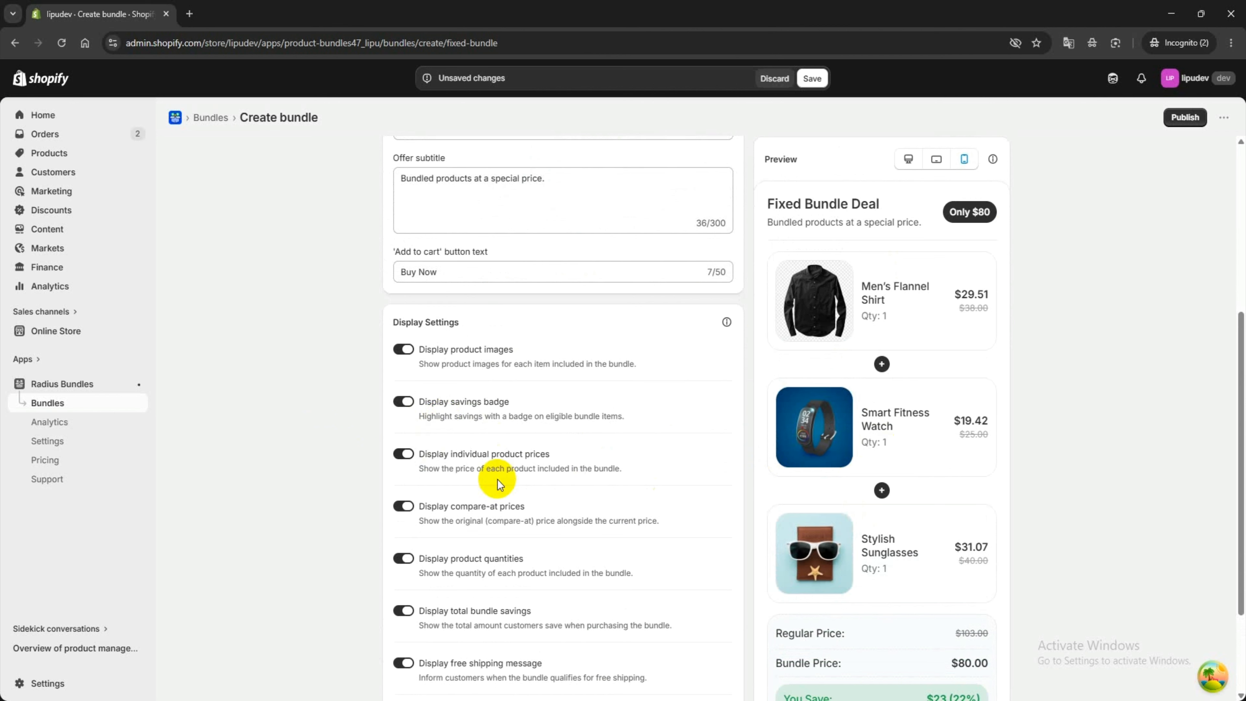
{"action": "left_click", "coordinate": [404, 506]}
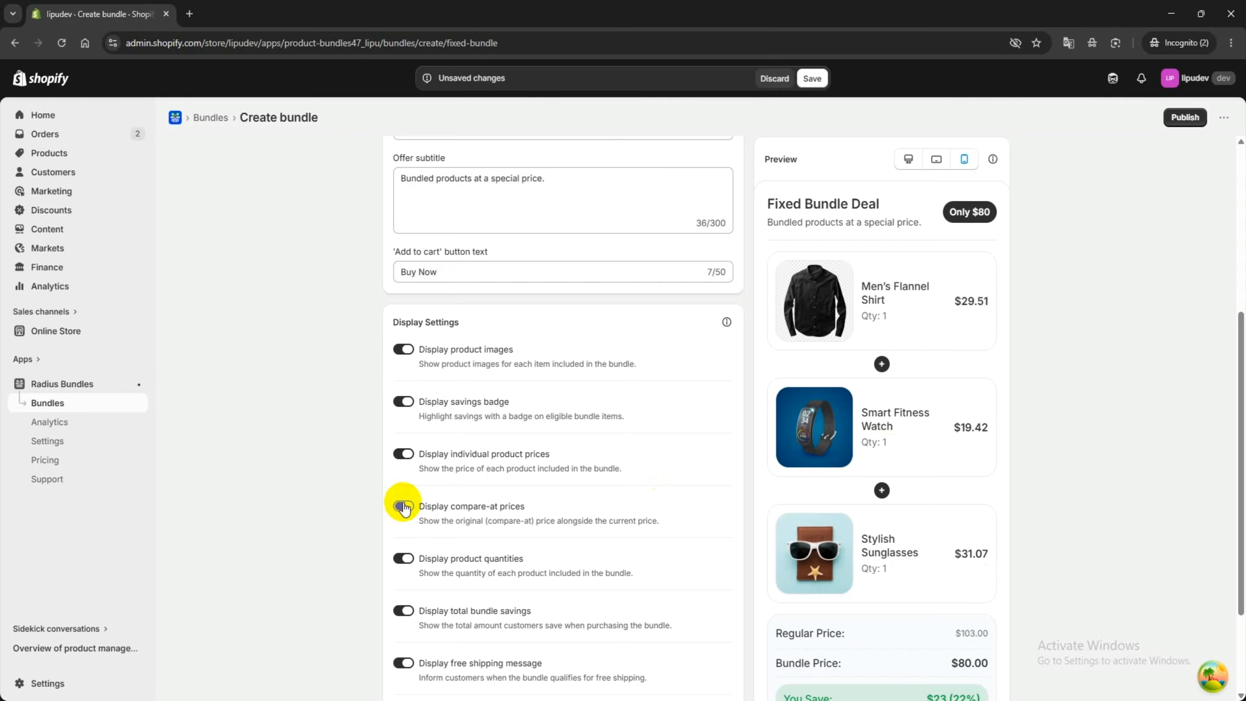
{"action": "left_click", "coordinate": [403, 505]}
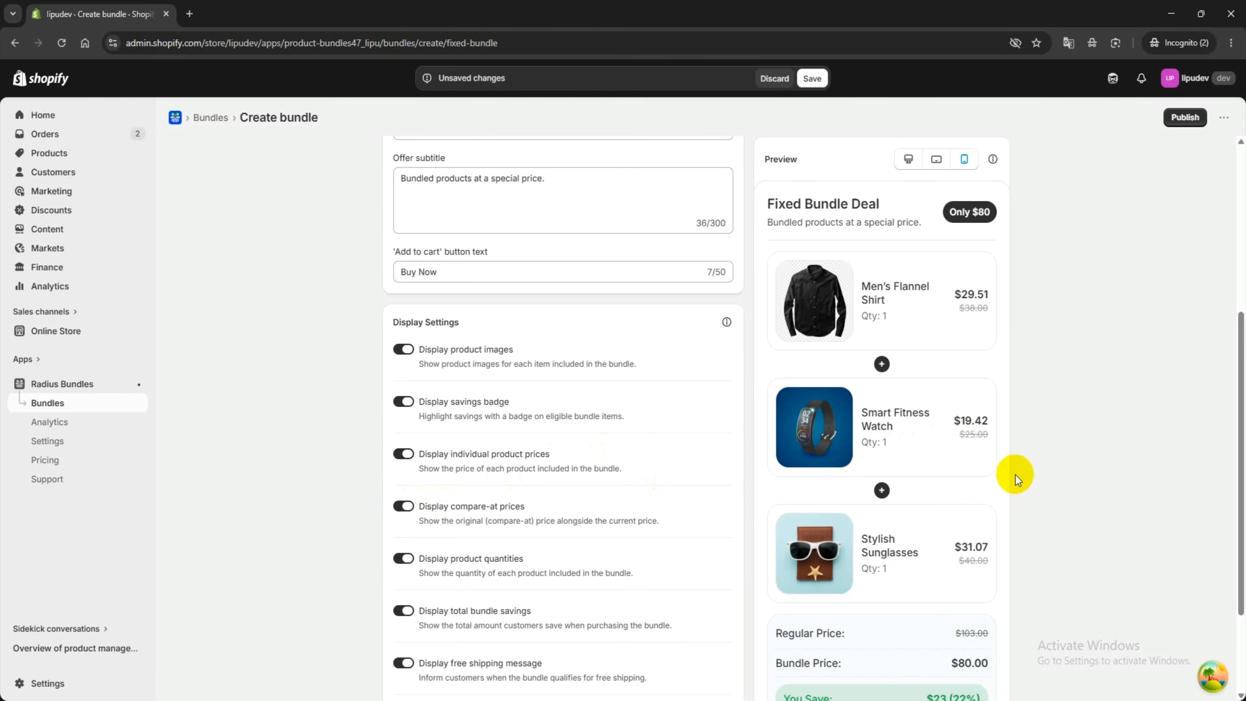
Try hiding the product quantities and the total bundle savings in turn, turning each back on after checking the preview.
{"action": "scroll", "coordinate": [722, 442], "scroll_direction": "down", "scroll_amount": 1}
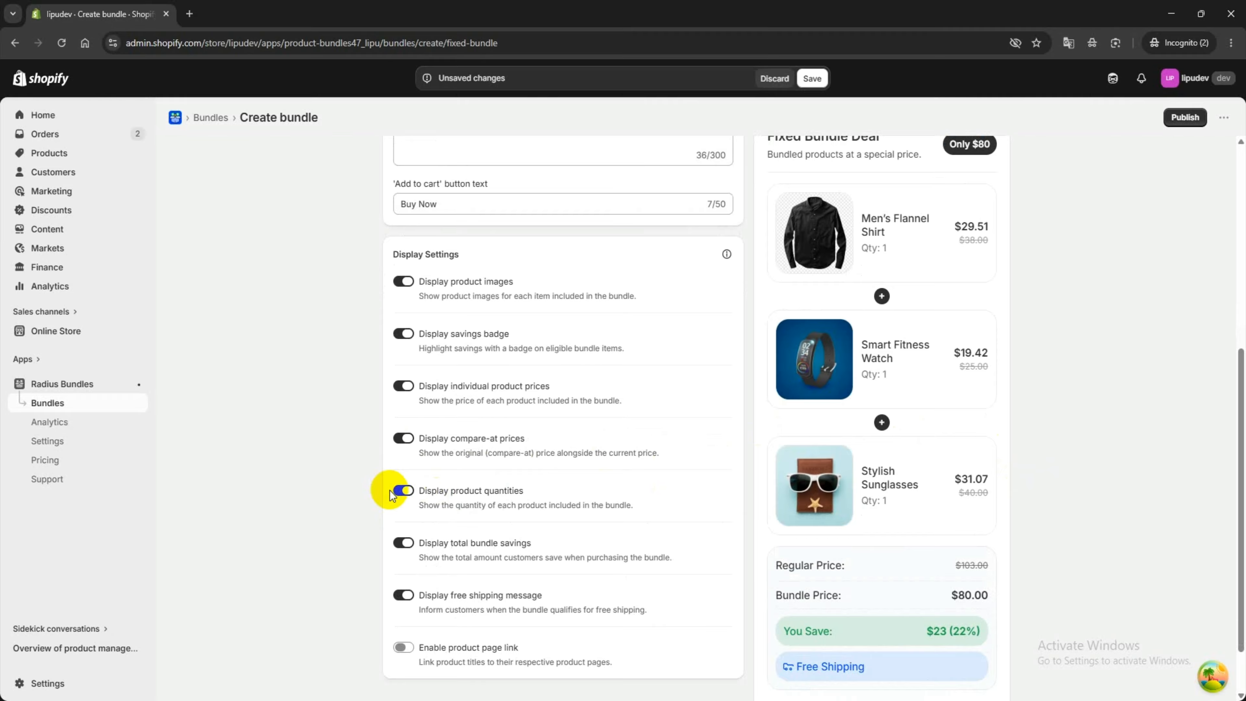
{"action": "left_click", "coordinate": [400, 492]}
{"action": "left_click", "coordinate": [401, 492]}
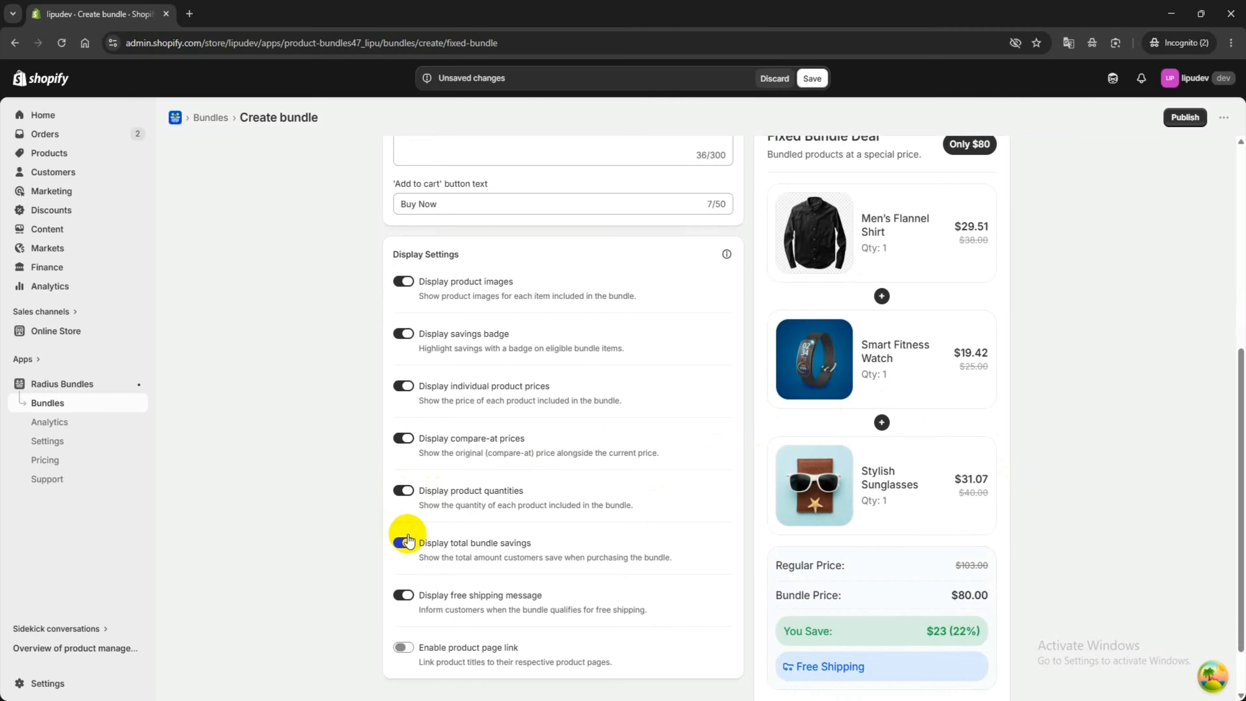
{"action": "scroll", "coordinate": [412, 542], "scroll_direction": "down", "scroll_amount": 1}
{"action": "left_click", "coordinate": [400, 477]}
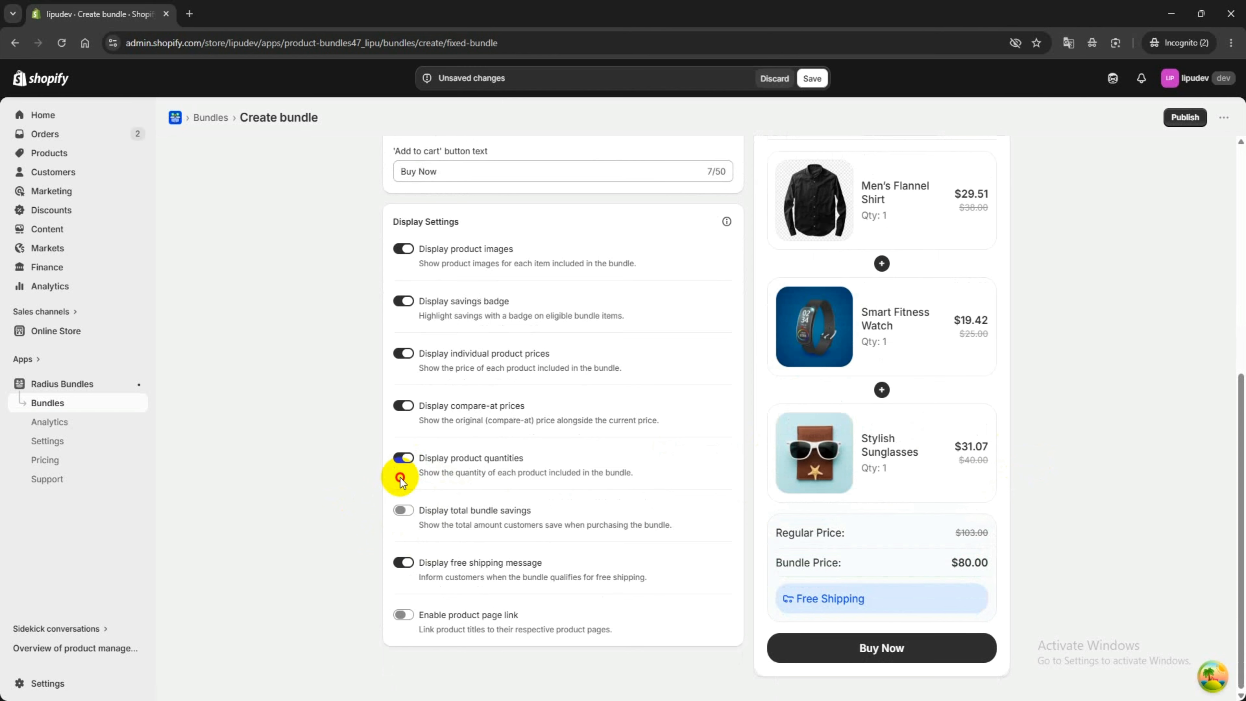
{"action": "left_click", "coordinate": [412, 511]}
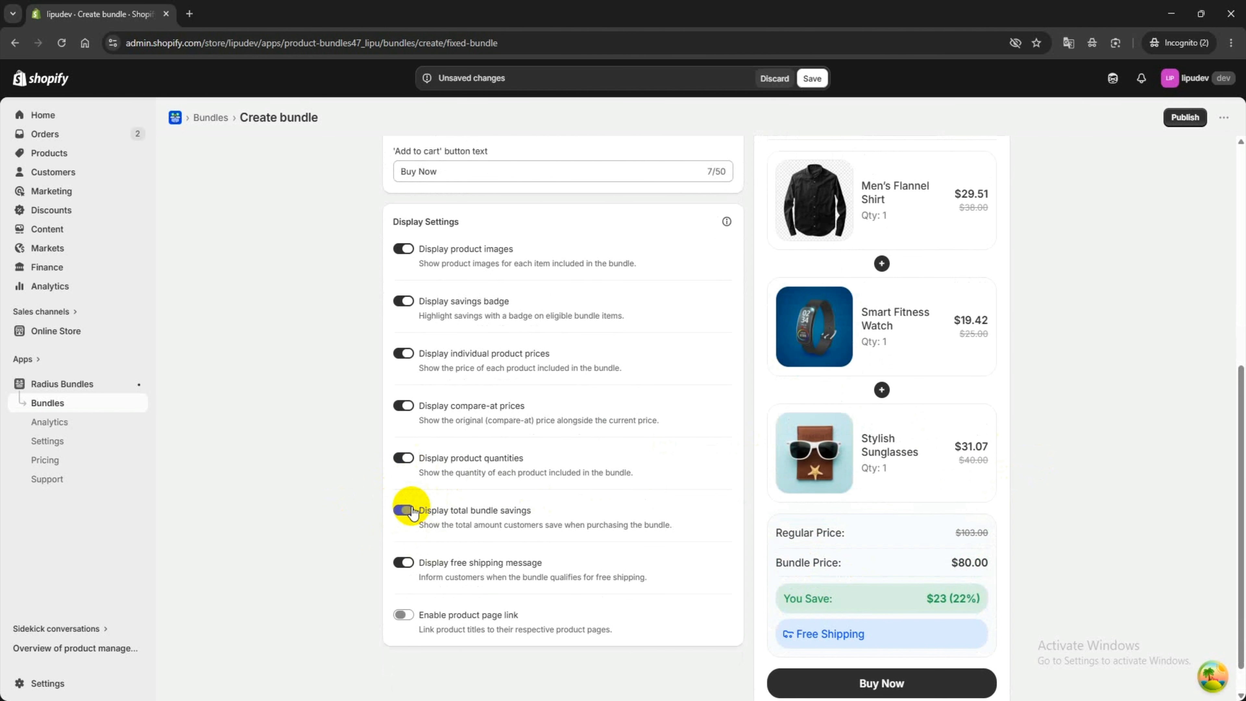
{"action": "scroll", "coordinate": [589, 540], "scroll_direction": "down", "scroll_amount": 1}
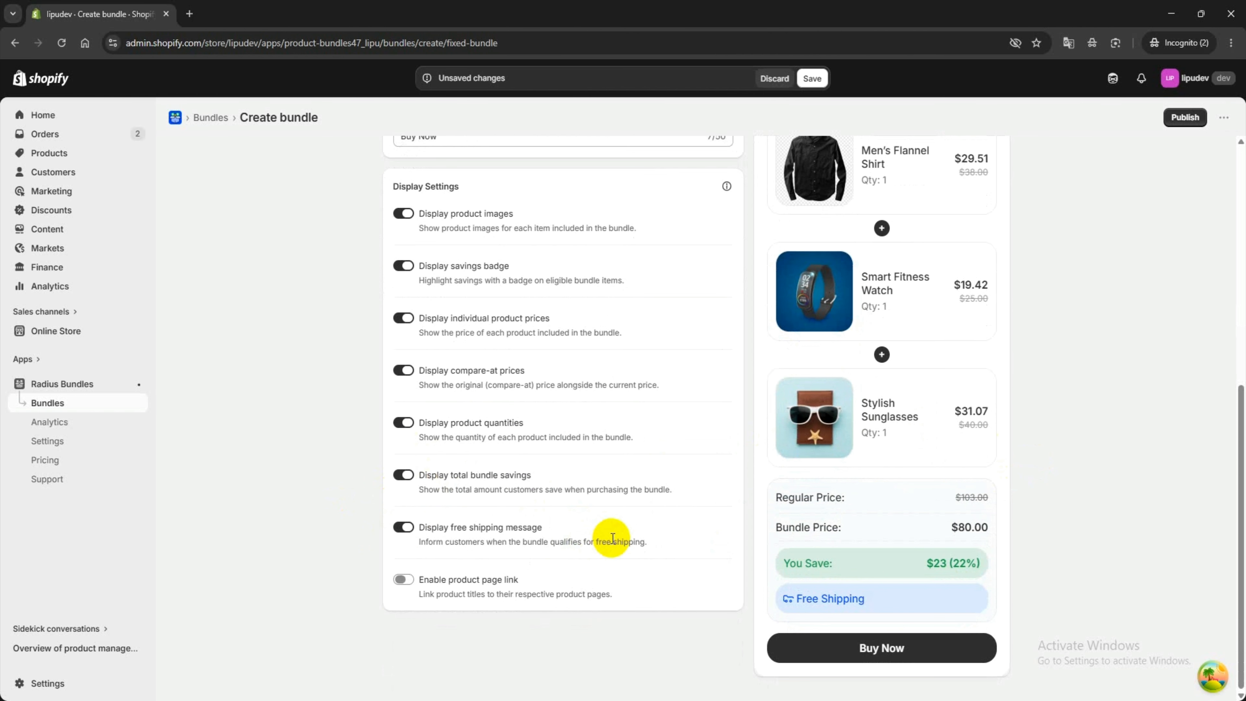
Continue to the Review stage and check the bundle's title, description, discount, status, selected products and price totals.
{"action": "scroll", "coordinate": [529, 513], "scroll_direction": "up", "scroll_amount": 4}
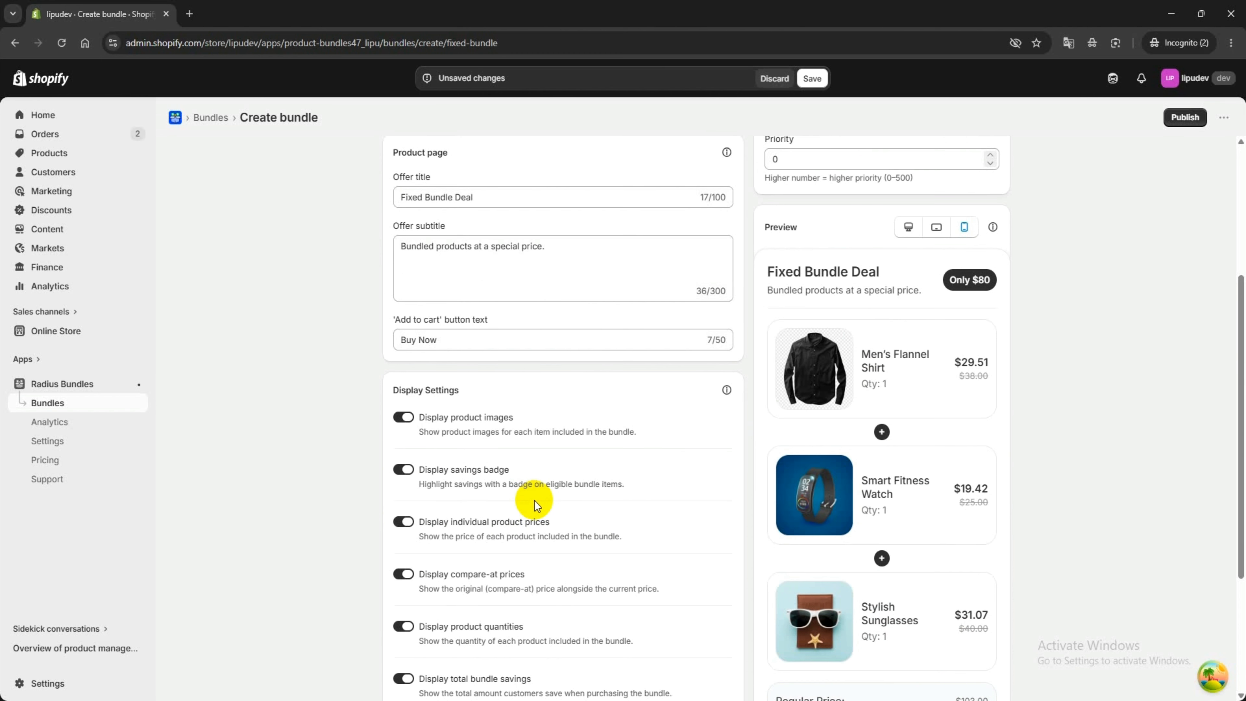
{"action": "scroll", "coordinate": [534, 500], "scroll_direction": "up", "scroll_amount": 5}
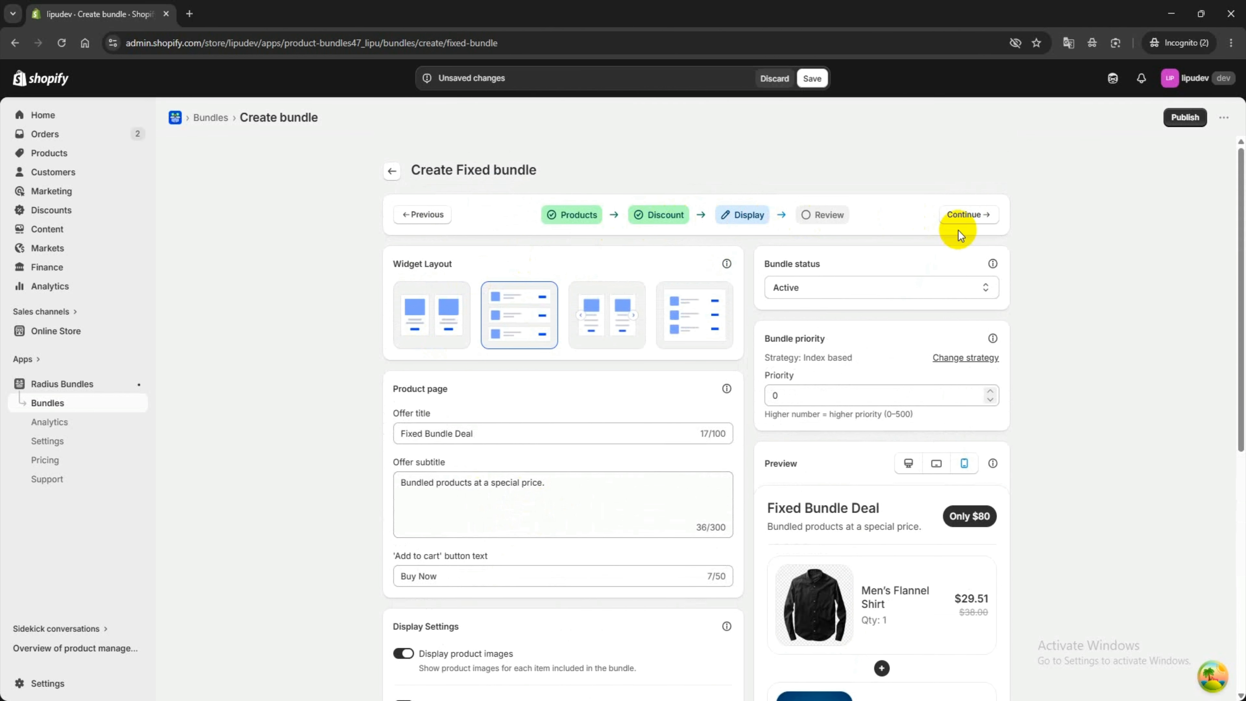
{"action": "left_click", "coordinate": [987, 219]}
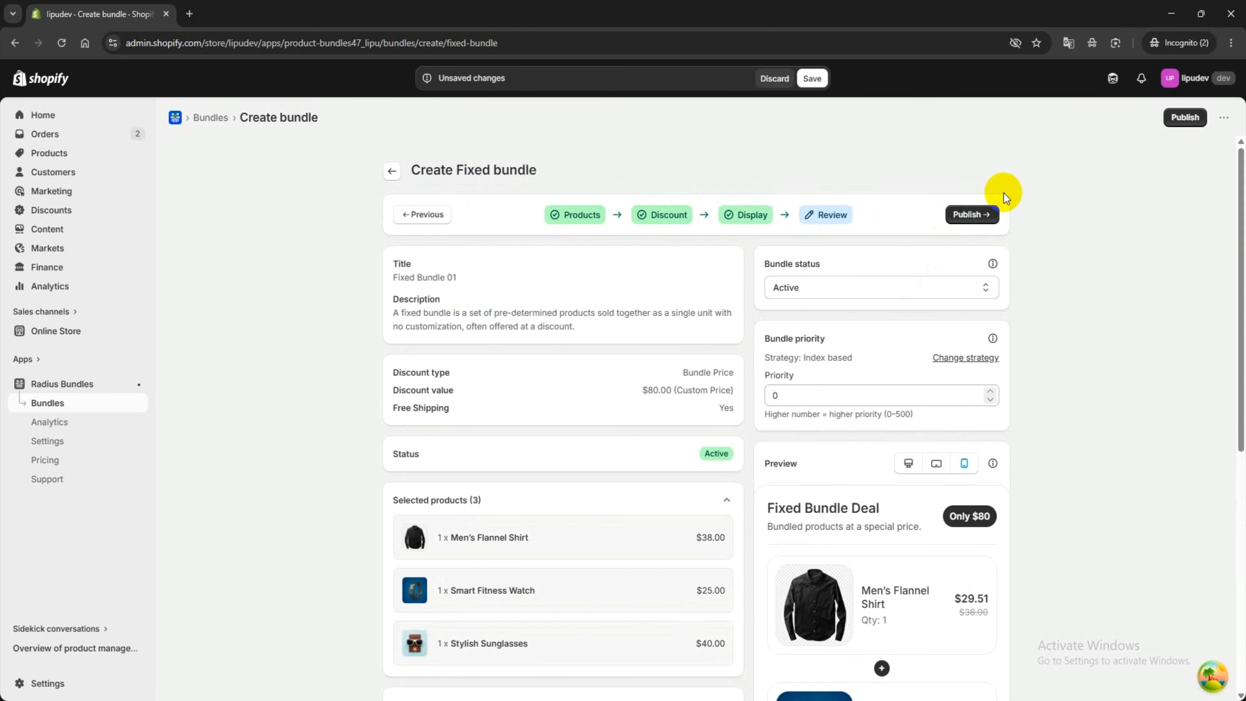
{"action": "scroll", "coordinate": [687, 382], "scroll_direction": "down", "scroll_amount": 1}
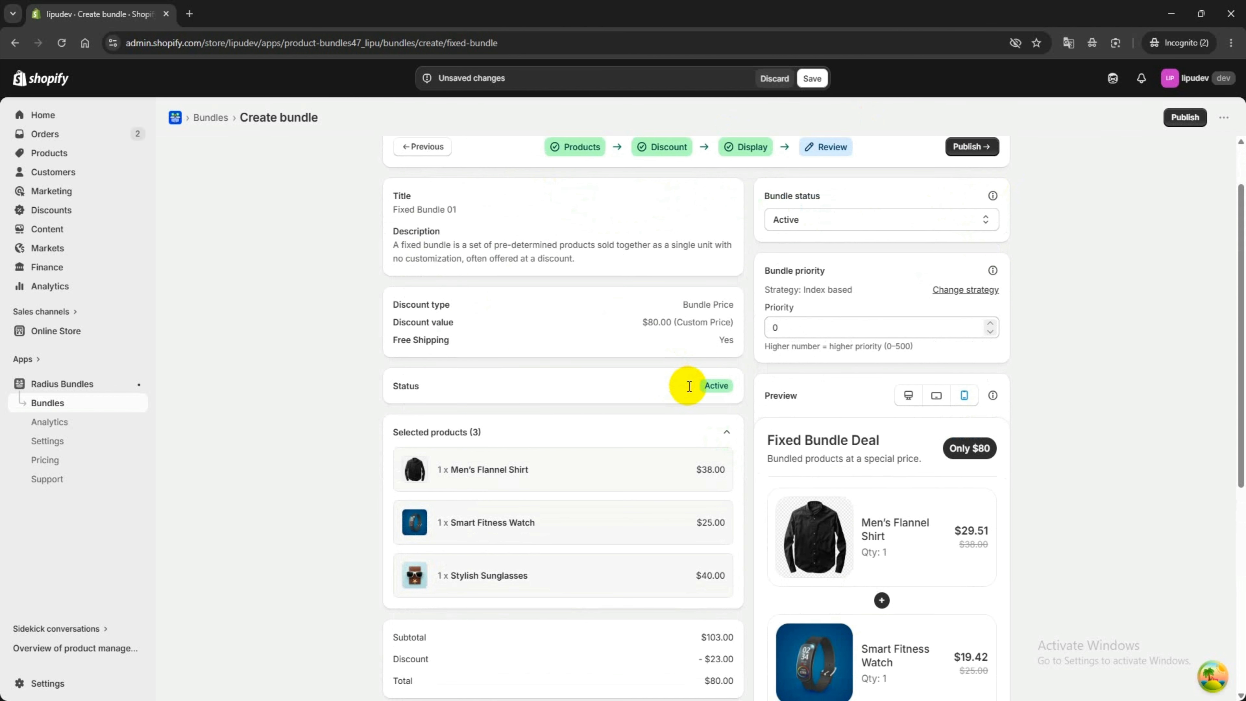
{"action": "scroll", "coordinate": [882, 473], "scroll_direction": "down", "scroll_amount": 6}
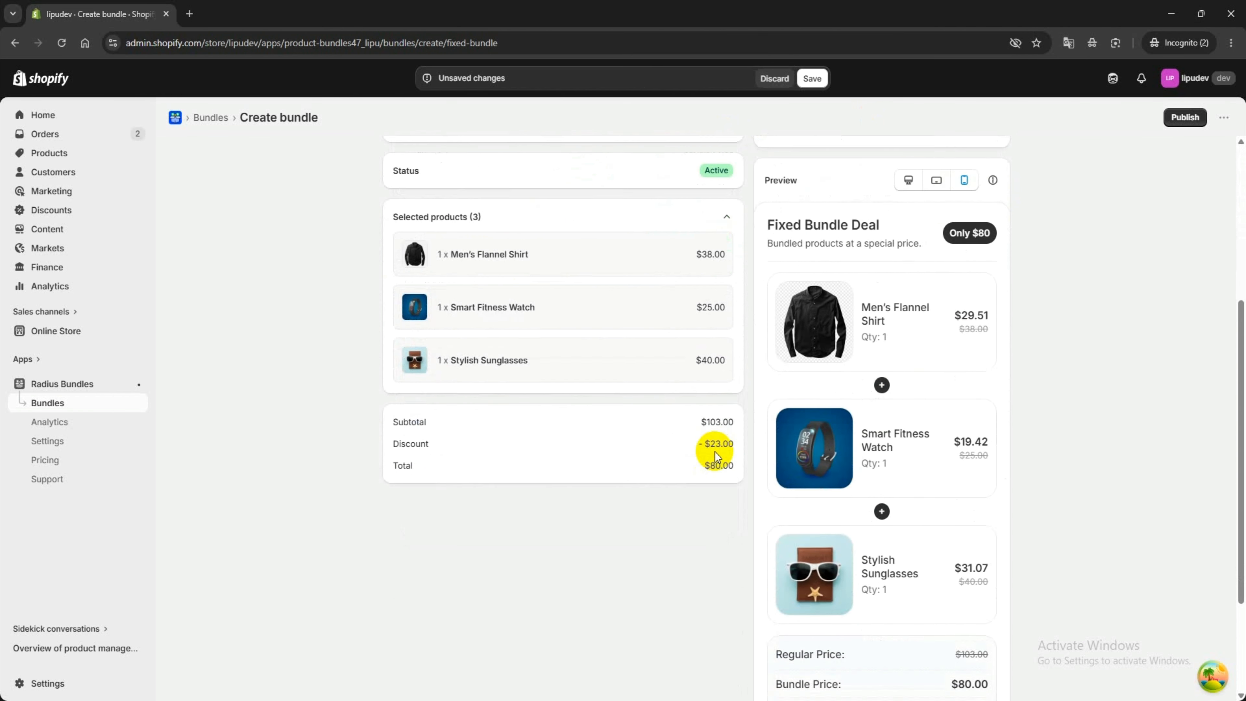
{"action": "scroll", "coordinate": [719, 452], "scroll_direction": "up", "scroll_amount": 1}
{"action": "scroll", "coordinate": [719, 452], "scroll_direction": "up", "scroll_amount": 5}
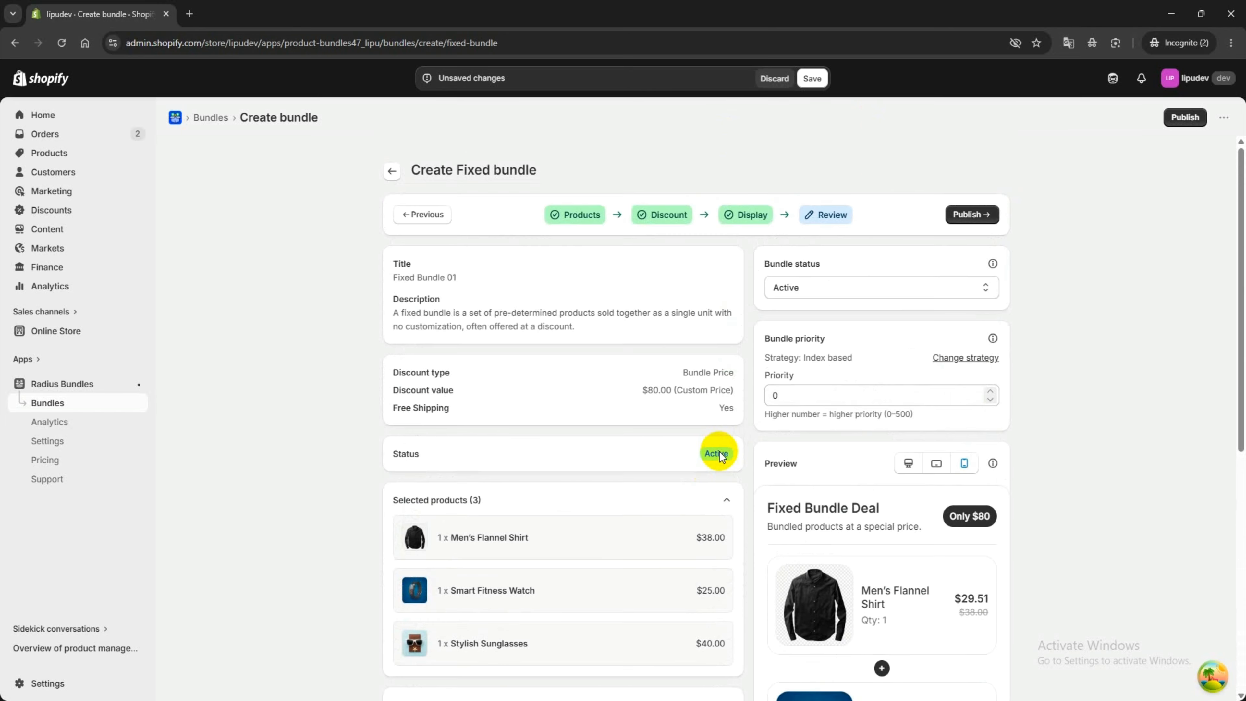
Publish the fixed bundle and return to the list of bundles.
{"action": "left_click", "coordinate": [967, 214]}
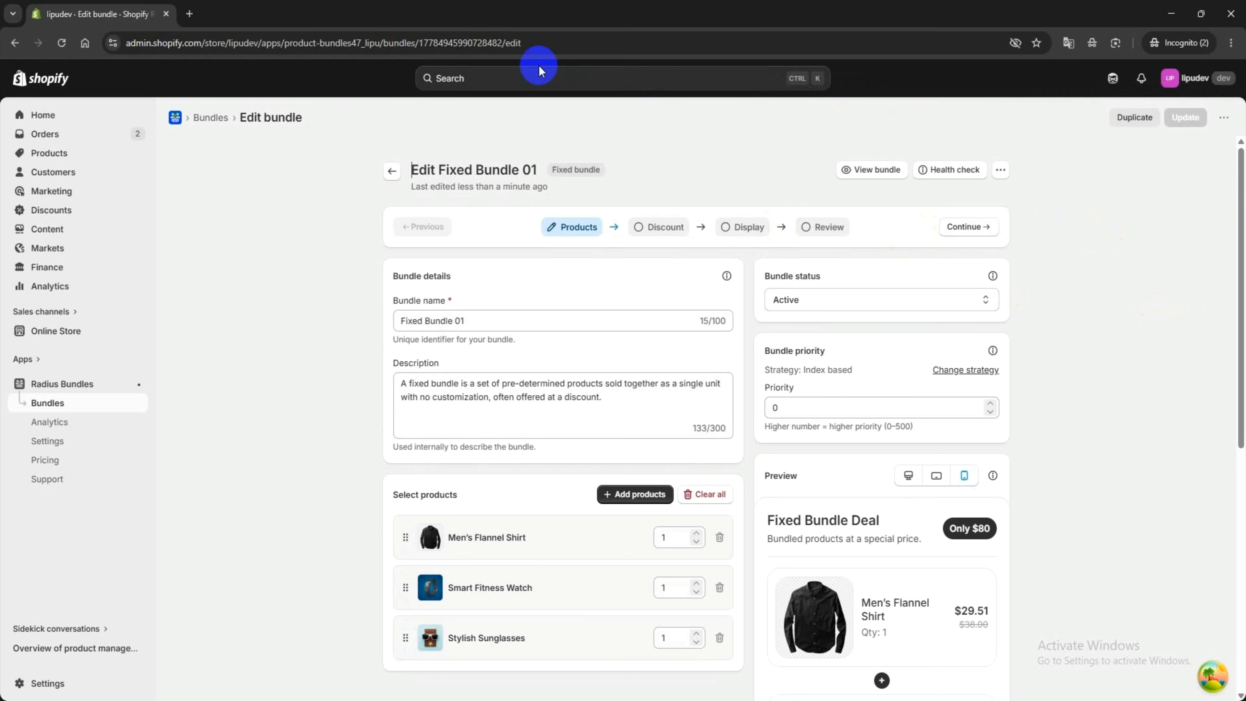
{"action": "left_click", "coordinate": [73, 406]}
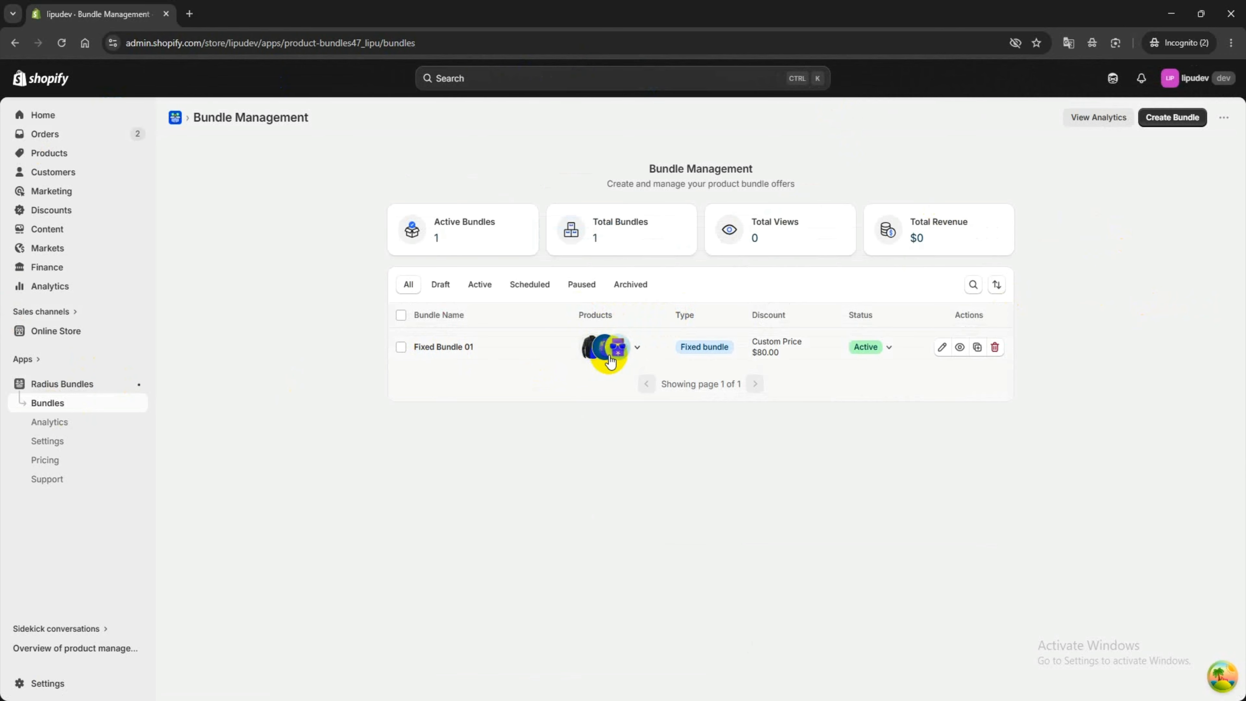
Look at the included products and the available status options for Fixed Bundle 01 in the bundle list.
{"action": "left_click", "coordinate": [636, 347]}
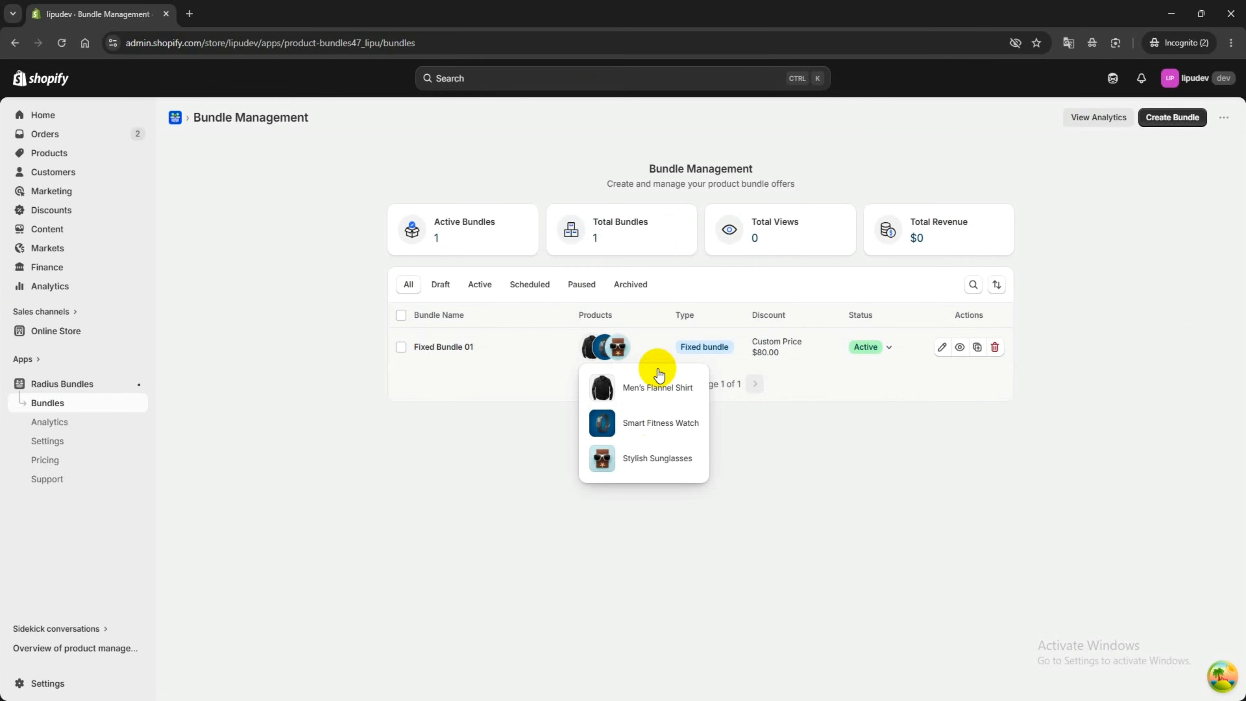
{"action": "left_click", "coordinate": [693, 287]}
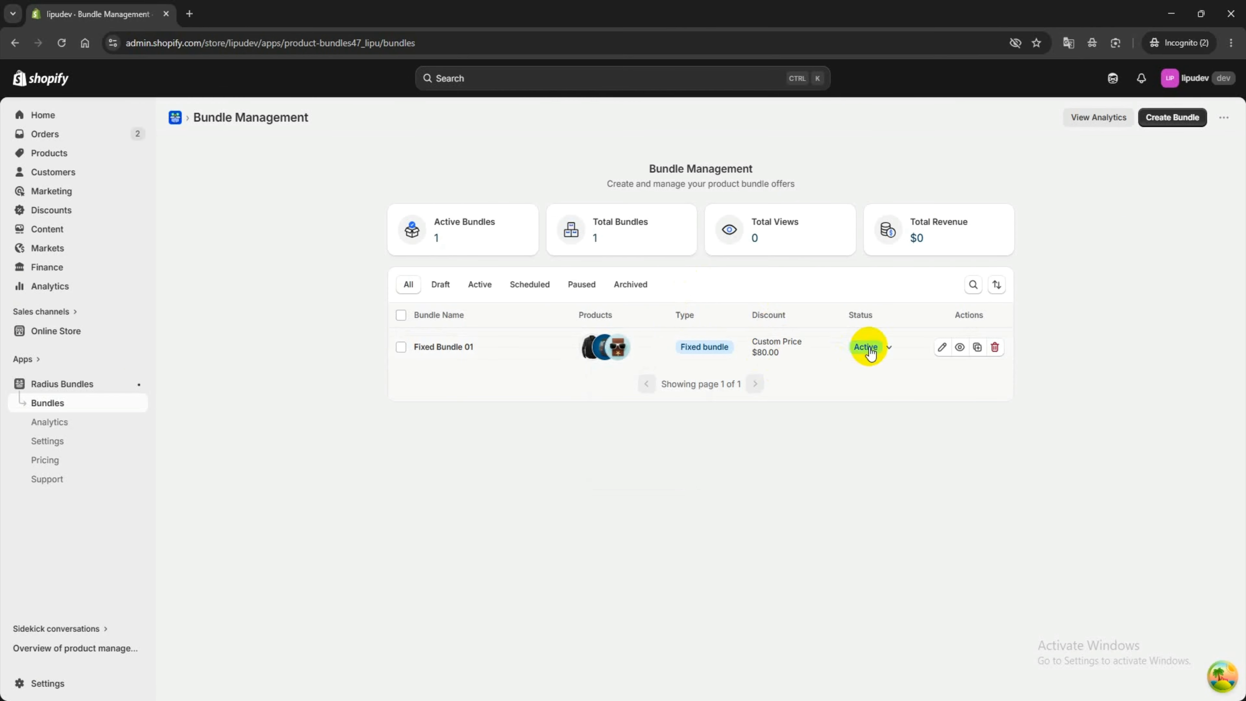
{"action": "left_click", "coordinate": [890, 348]}
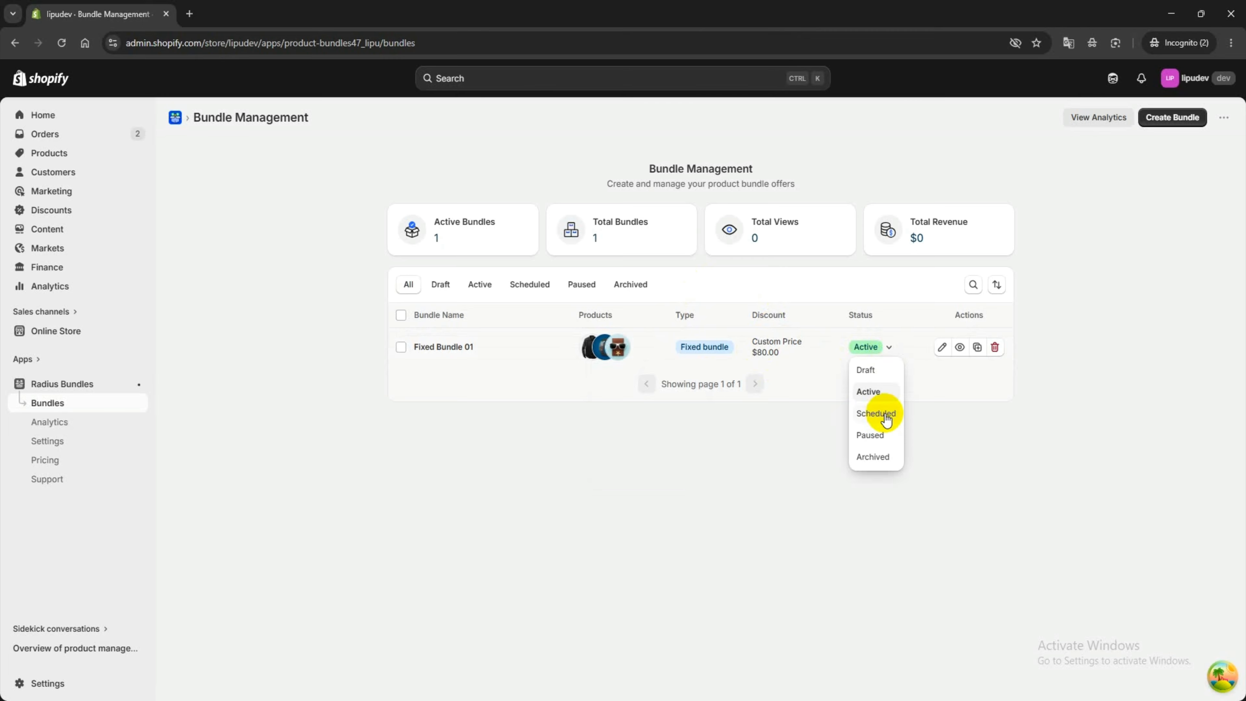
{"action": "left_click", "coordinate": [892, 348]}
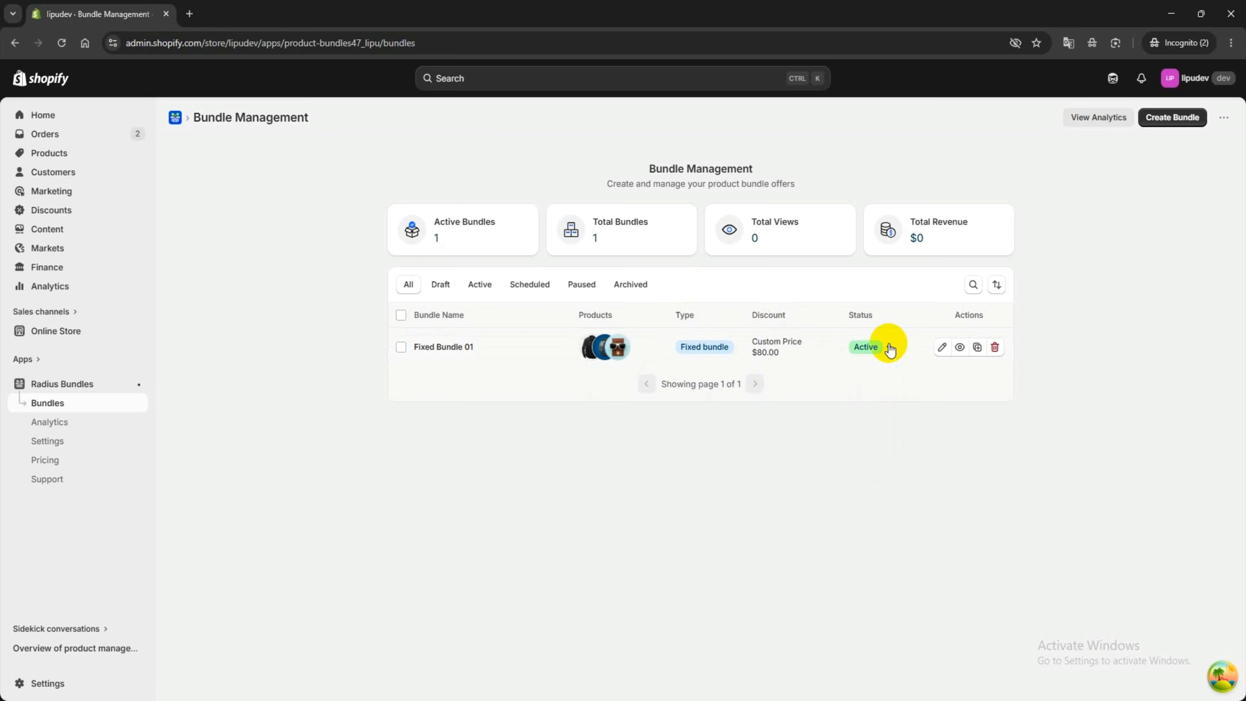
Open the storefront page of the included Men's Flannel Shirt from Fixed Bundle 01's view options.
{"action": "left_click", "coordinate": [960, 348]}
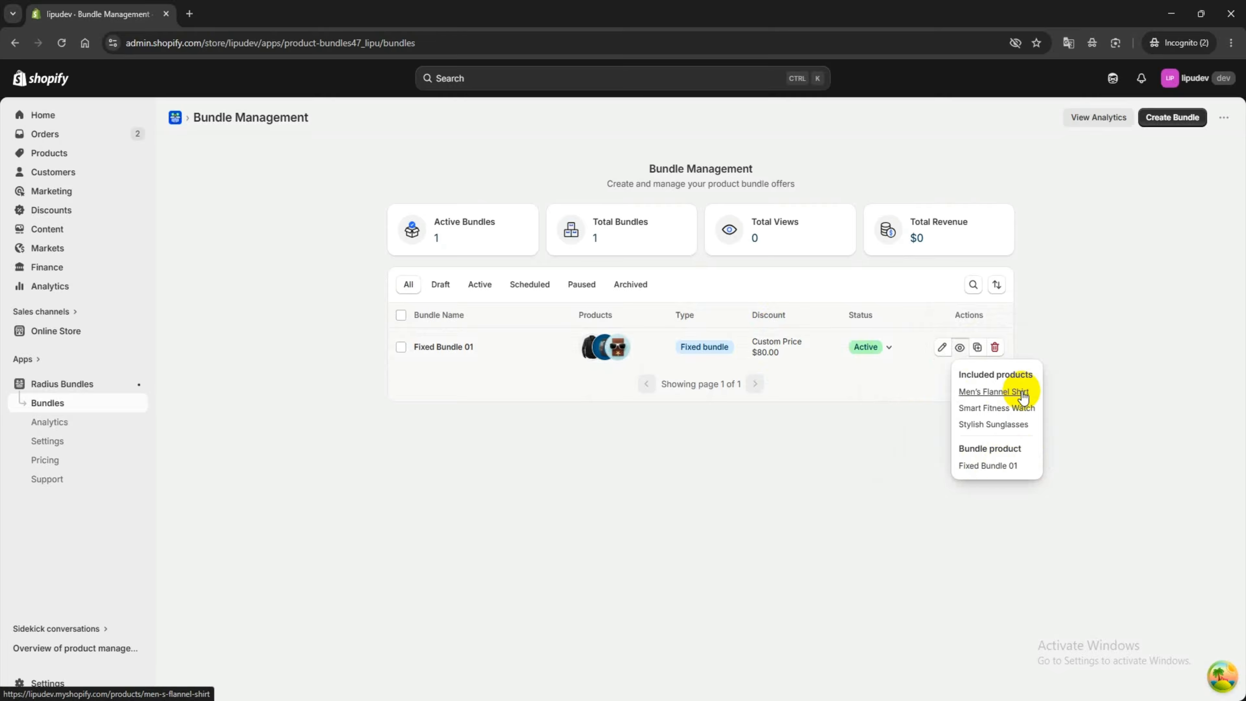
{"action": "left_click", "coordinate": [1009, 394]}
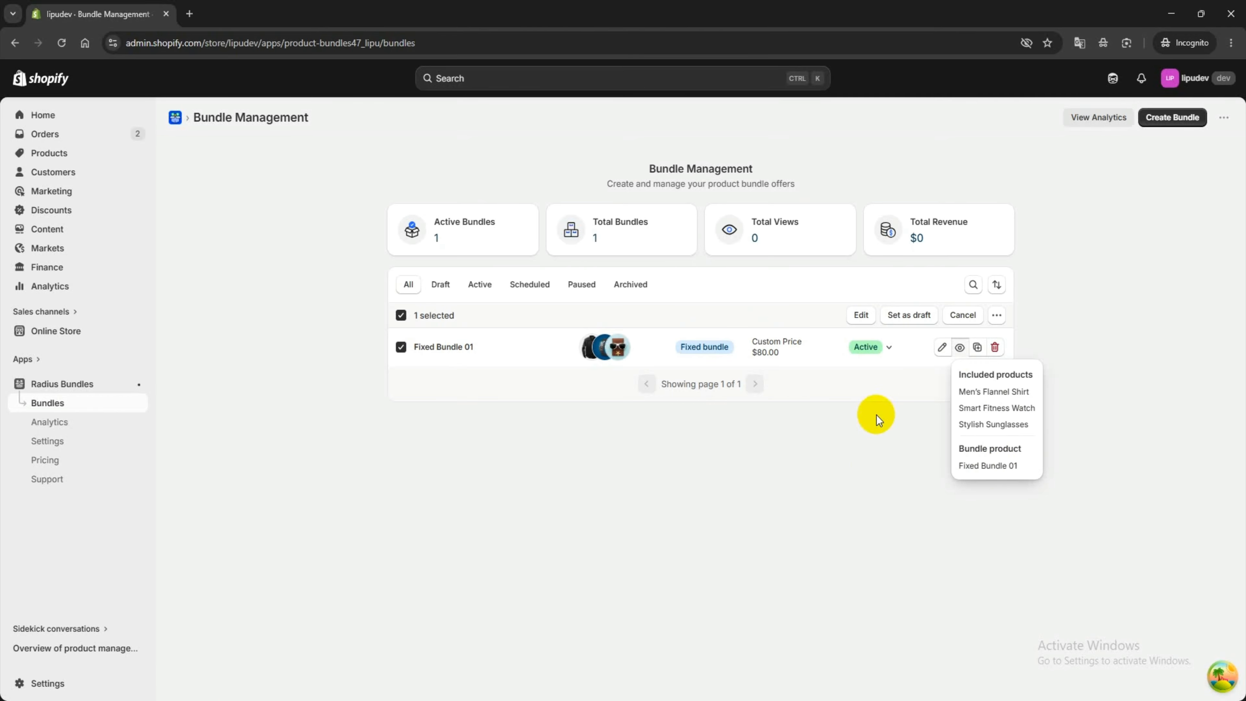
Open the storefront page of the included Smart Fitness Watch from Fixed Bundle 01 in a new browser tab and switch to it.
{"action": "right_click", "coordinate": [1014, 412]}
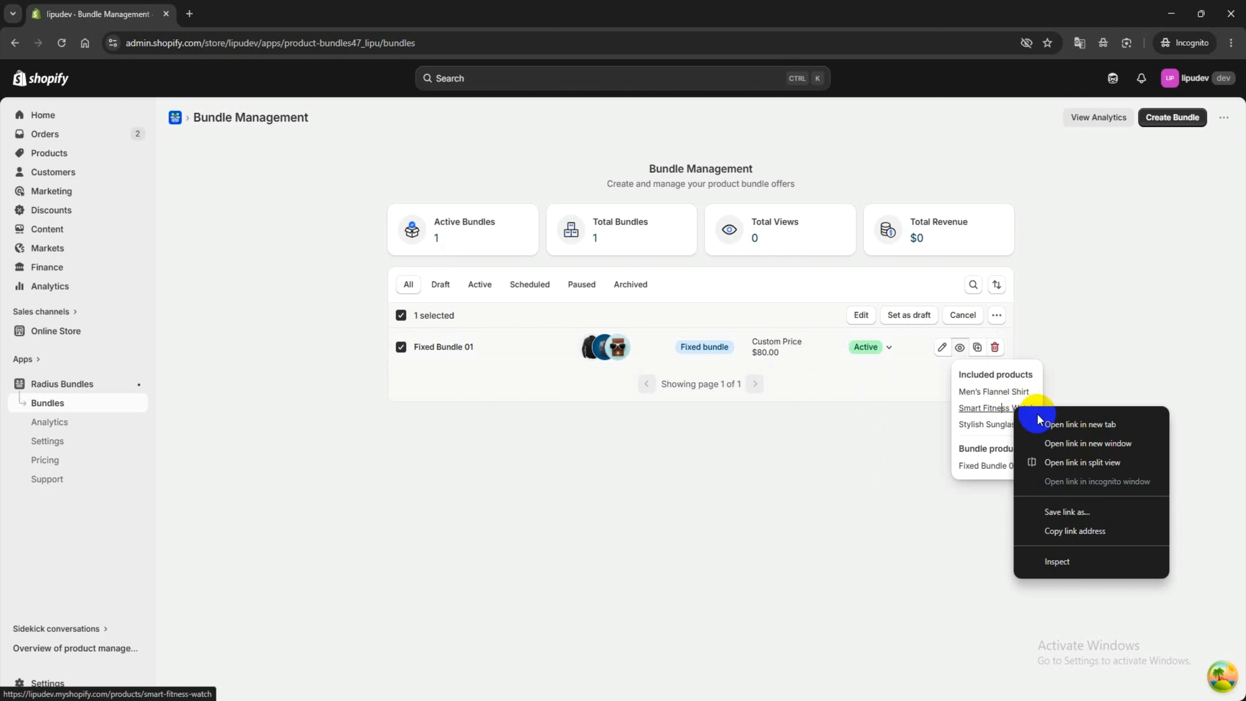
{"action": "left_click", "coordinate": [1055, 420]}
{"action": "left_click", "coordinate": [265, 7]}
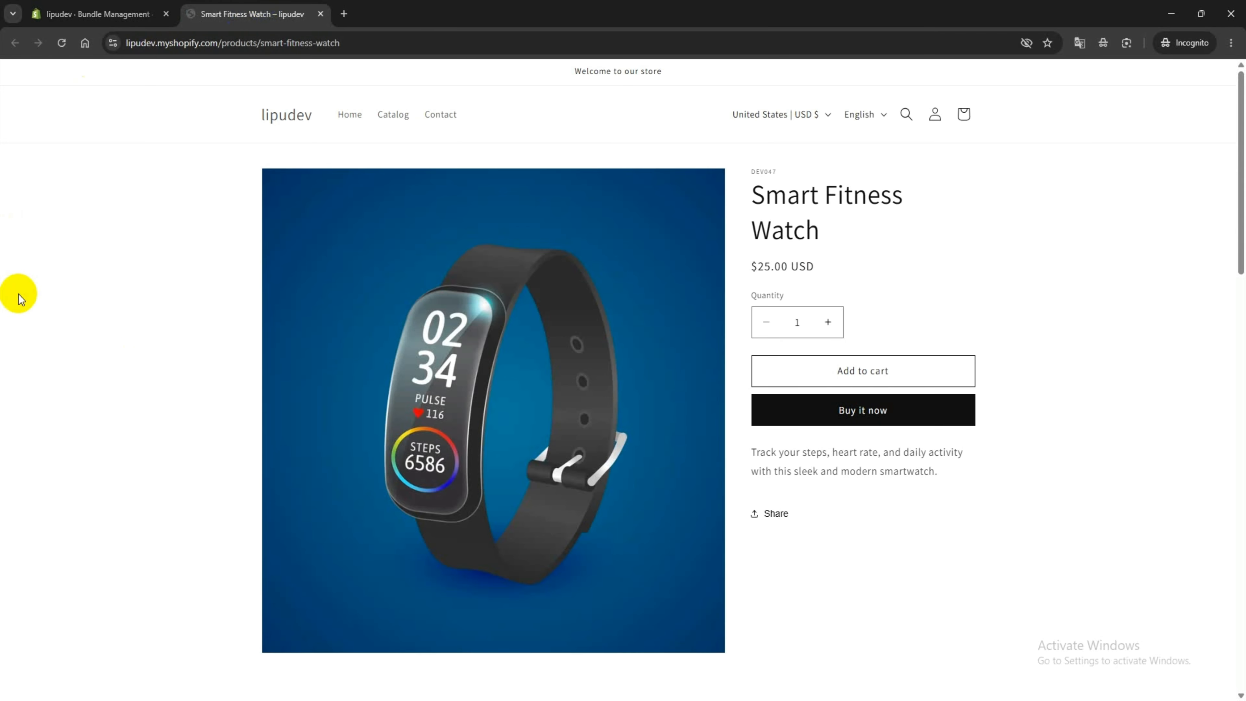
Examine the Fixed Bundle Deal widget on the product page, including its three products, regular and bundle prices, savings and free shipping.
{"action": "scroll", "coordinate": [692, 295], "scroll_direction": "down", "scroll_amount": 2}
{"action": "scroll", "coordinate": [692, 294], "scroll_direction": "down", "scroll_amount": 4}
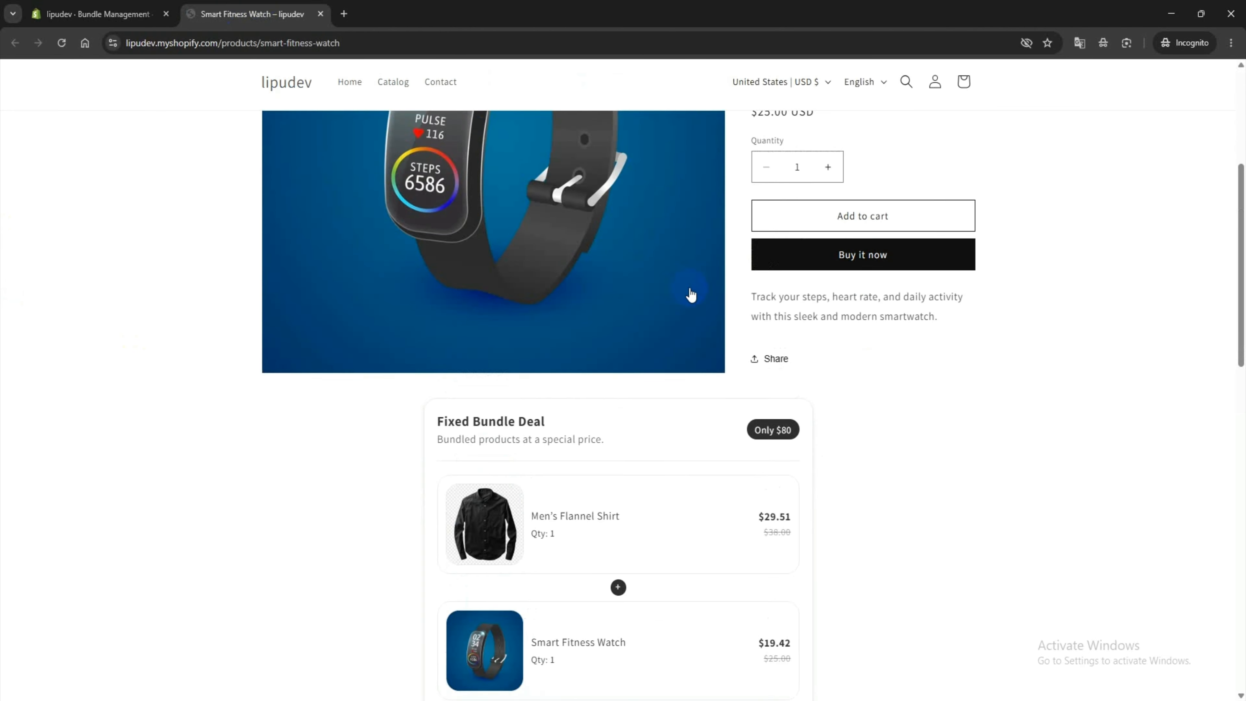
{"action": "scroll", "coordinate": [790, 192], "scroll_direction": "up", "scroll_amount": 4}
{"action": "scroll", "coordinate": [781, 209], "scroll_direction": "down", "scroll_amount": 7}
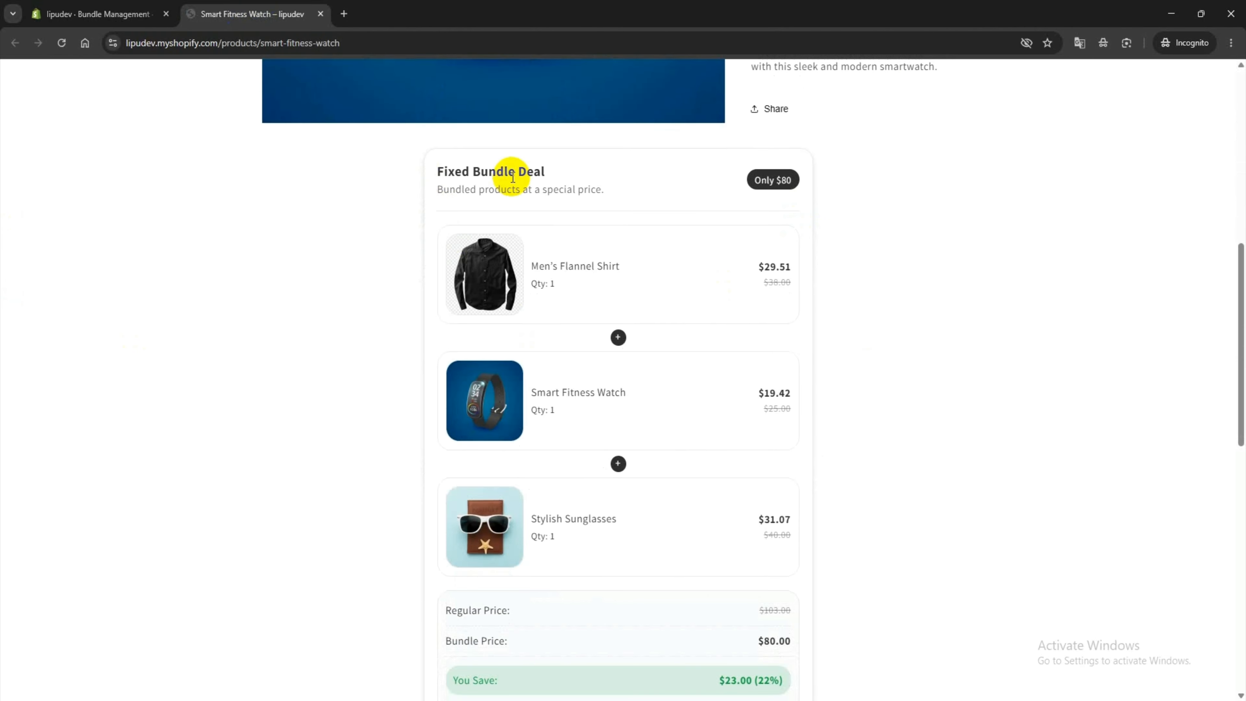
{"action": "scroll", "coordinate": [636, 194], "scroll_direction": "down", "scroll_amount": 1}
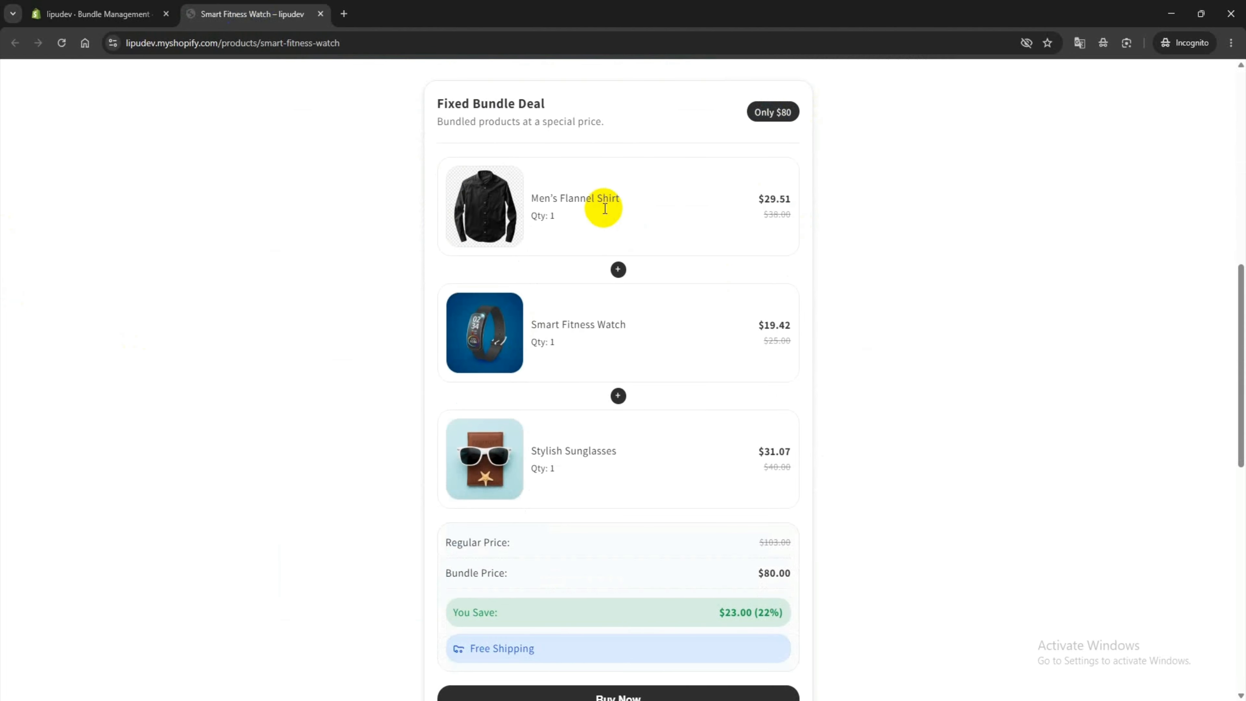
{"action": "scroll", "coordinate": [786, 491], "scroll_direction": "down", "scroll_amount": 3}
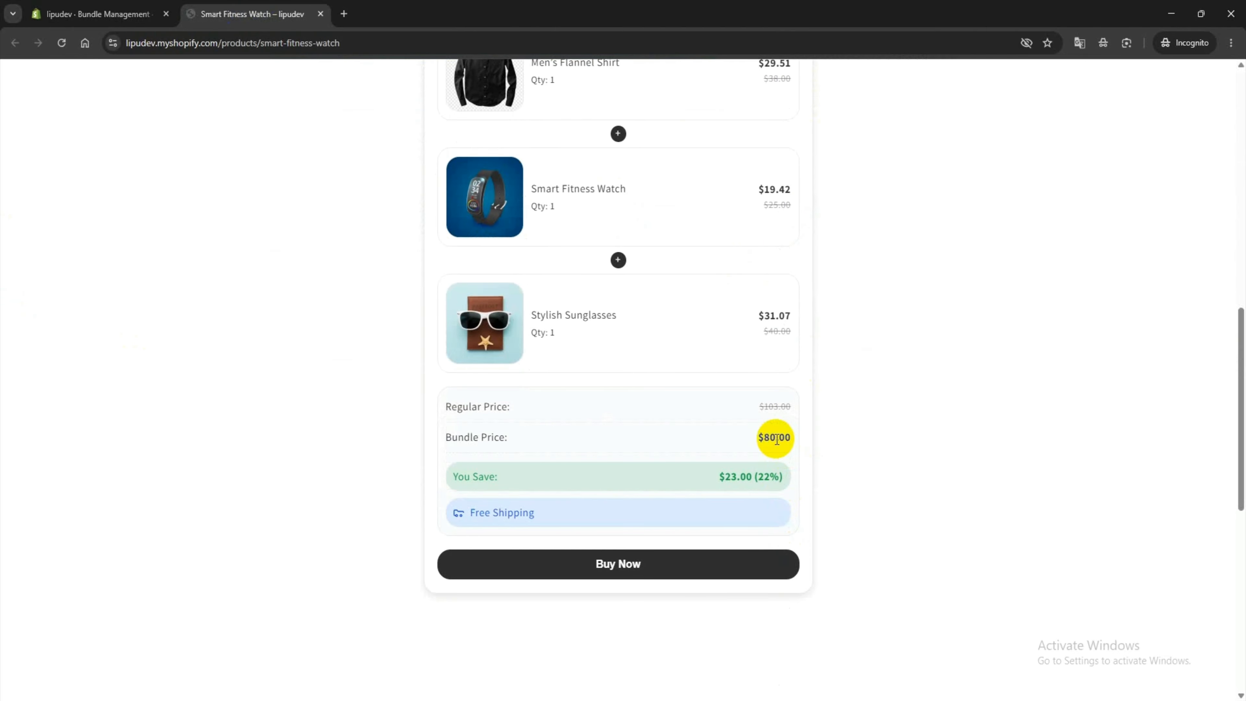
{"action": "left_click_drag", "start_coordinate": [760, 408], "coordinate": [791, 438]}
{"action": "left_click_drag", "start_coordinate": [723, 476], "coordinate": [785, 477]}
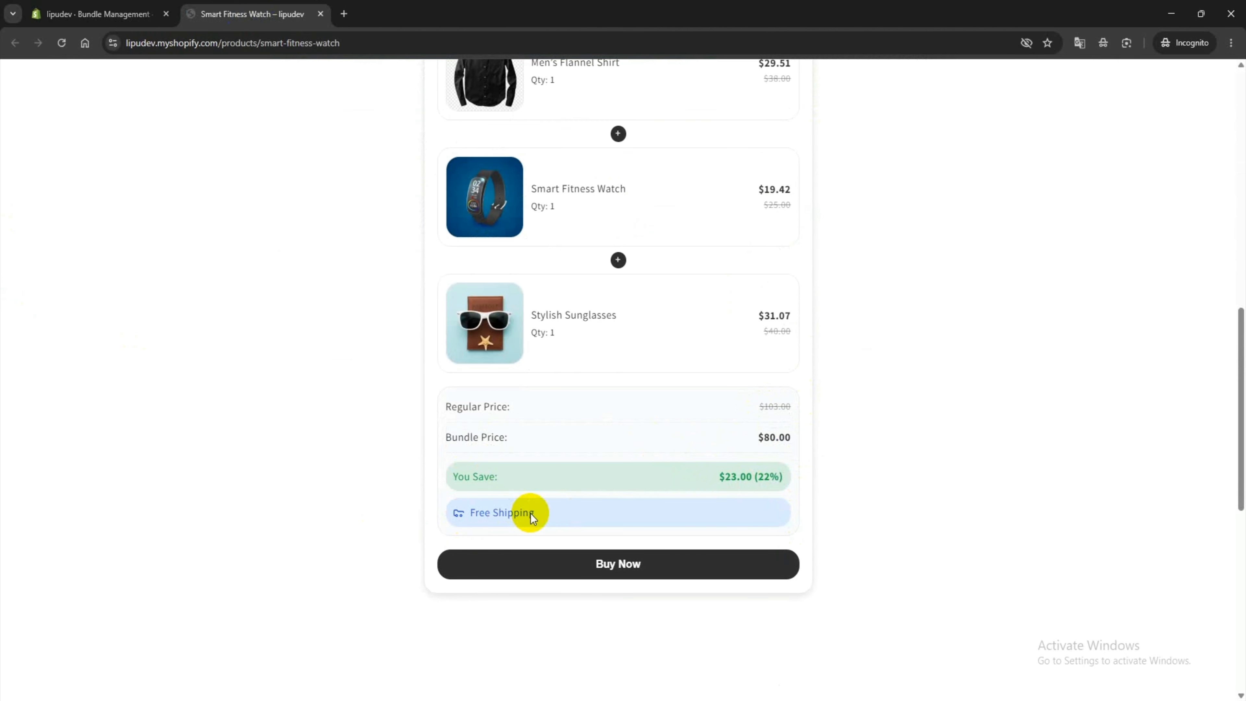
Add the fixed bundle to the cart from its widget and start the checkout with the customer's contact e-mail.
{"action": "left_click", "coordinate": [655, 572]}
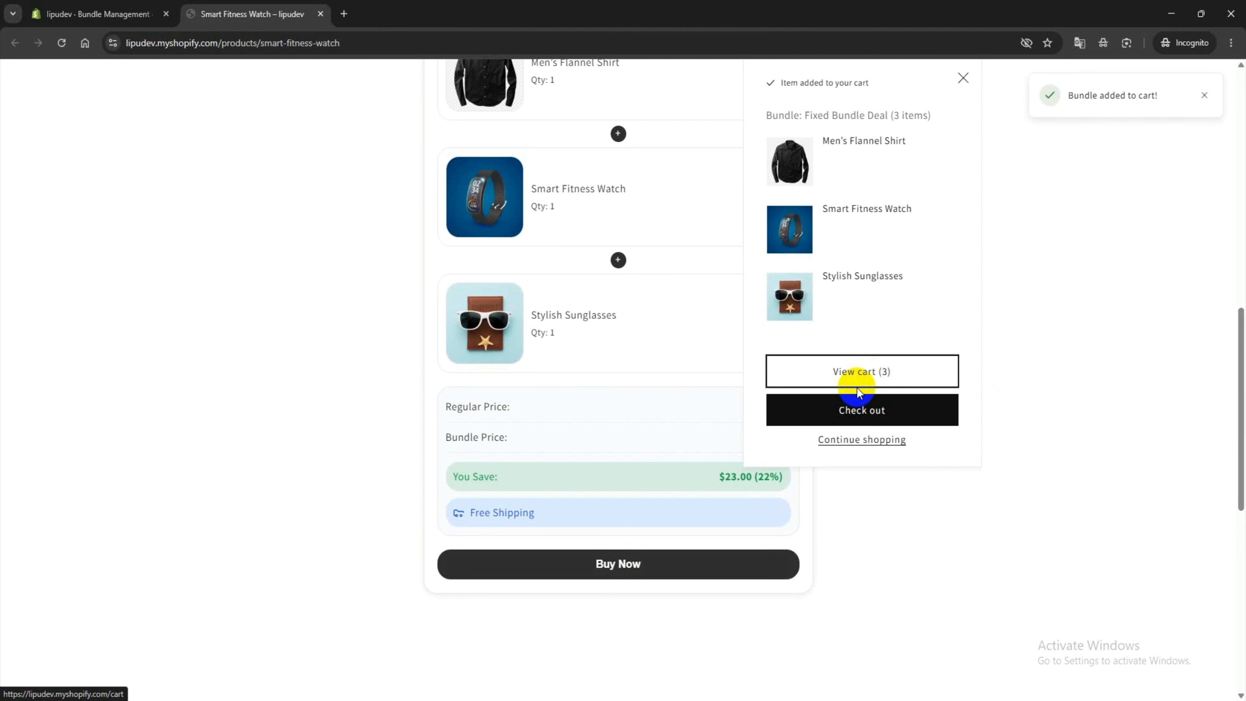
{"action": "left_click", "coordinate": [818, 418]}
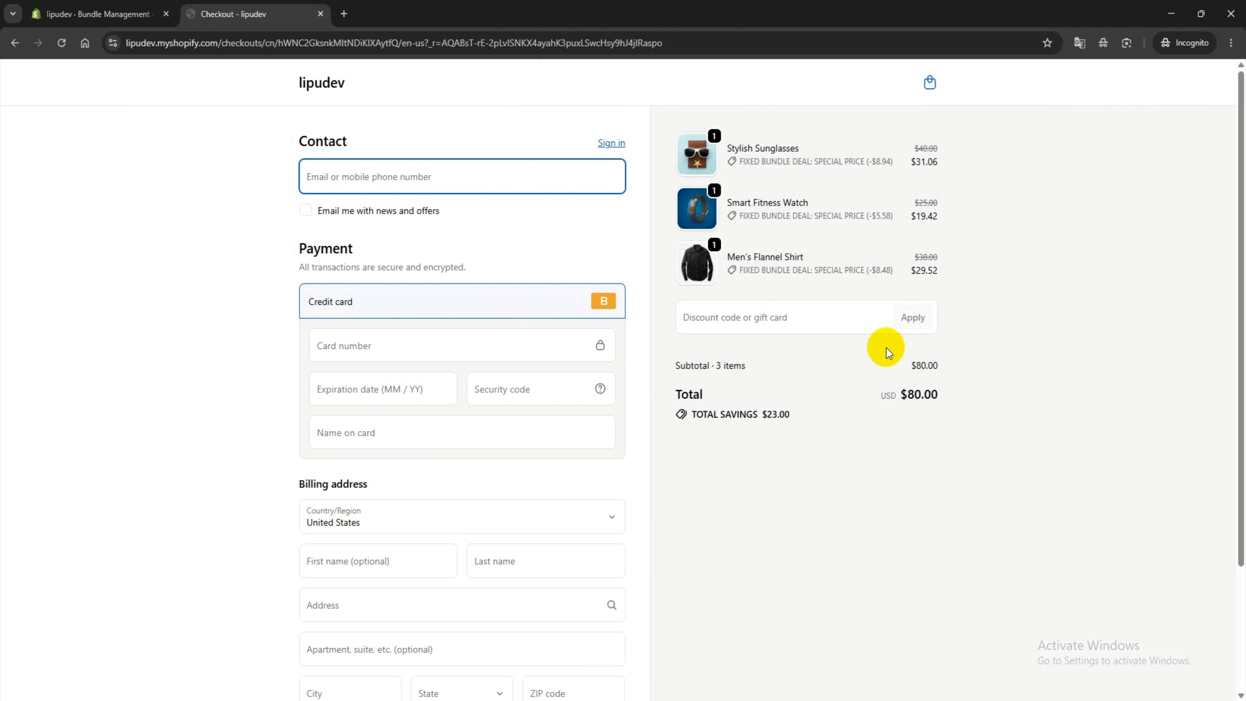
{"action": "type", "text": "test@gmail.com"}
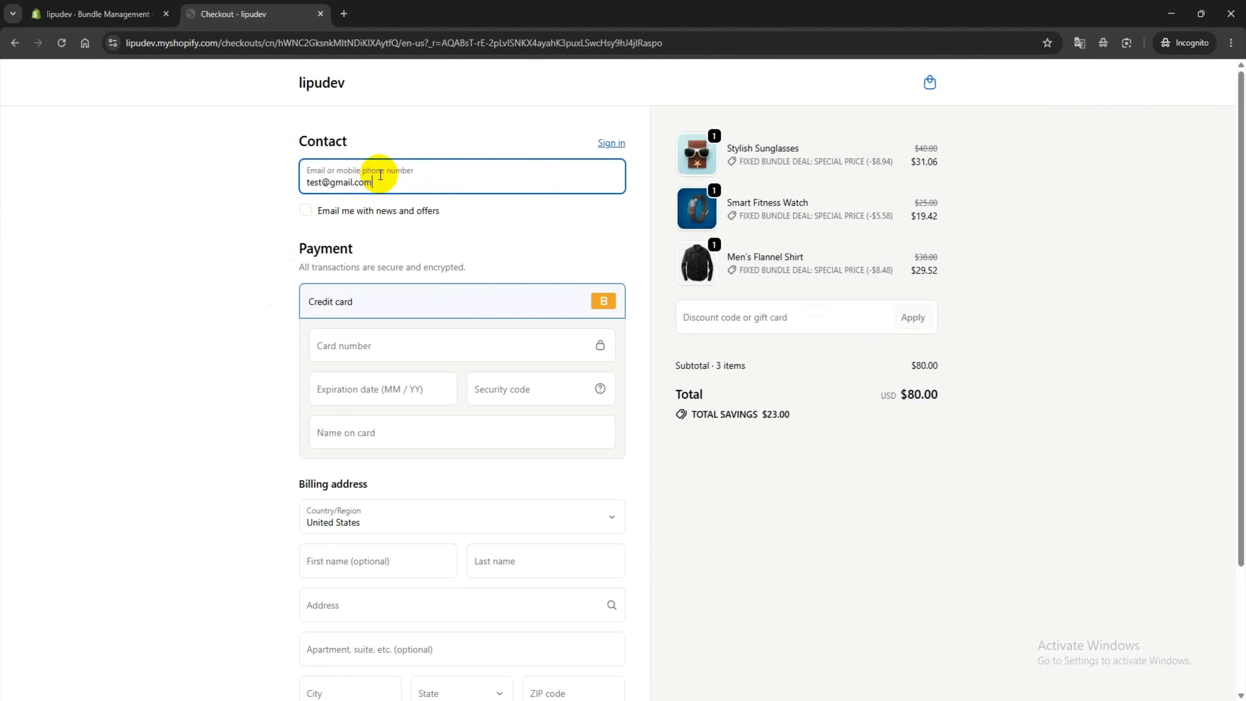
Fill in the credit card payment details with the card number, expiration date, security code and name on card.
{"action": "left_click", "coordinate": [354, 332]}
{"action": "type", "text": "1"}
{"action": "left_click", "coordinate": [454, 396]}
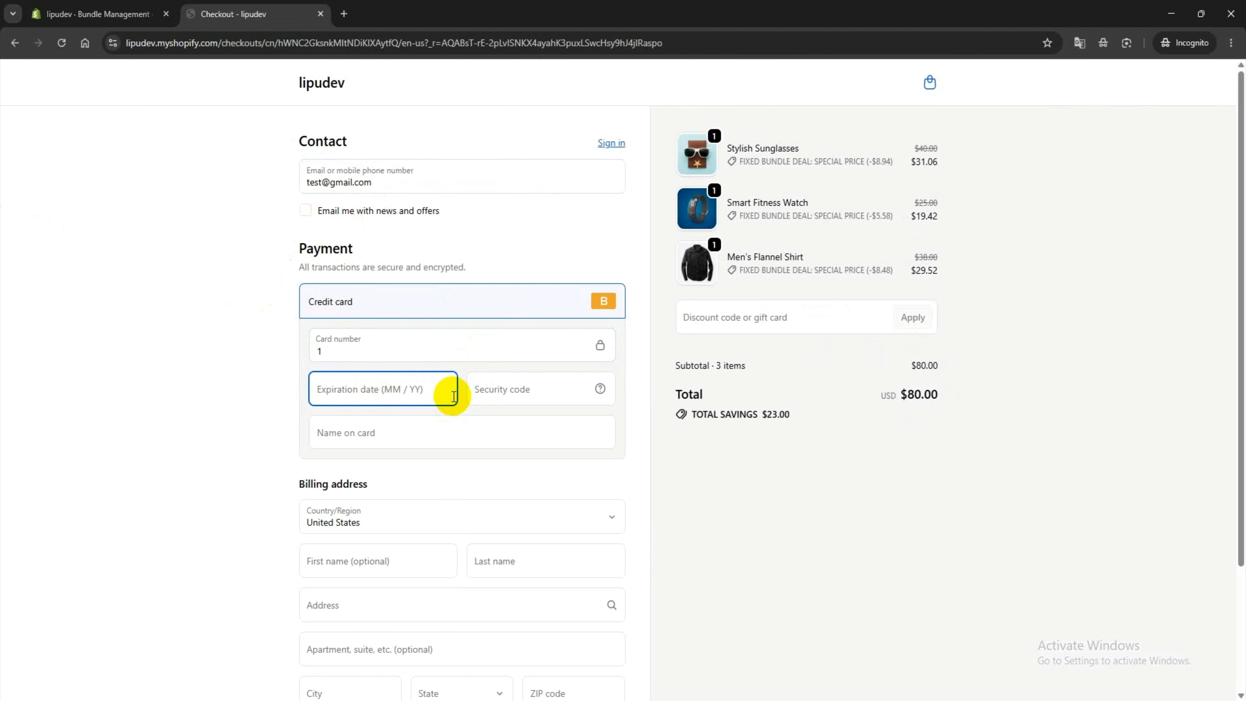
{"action": "type", "text": "10 / 33"}
{"action": "left_click", "coordinate": [501, 390]}
{"action": "type", "text": "123"}
{"action": "left_click", "coordinate": [383, 431]}
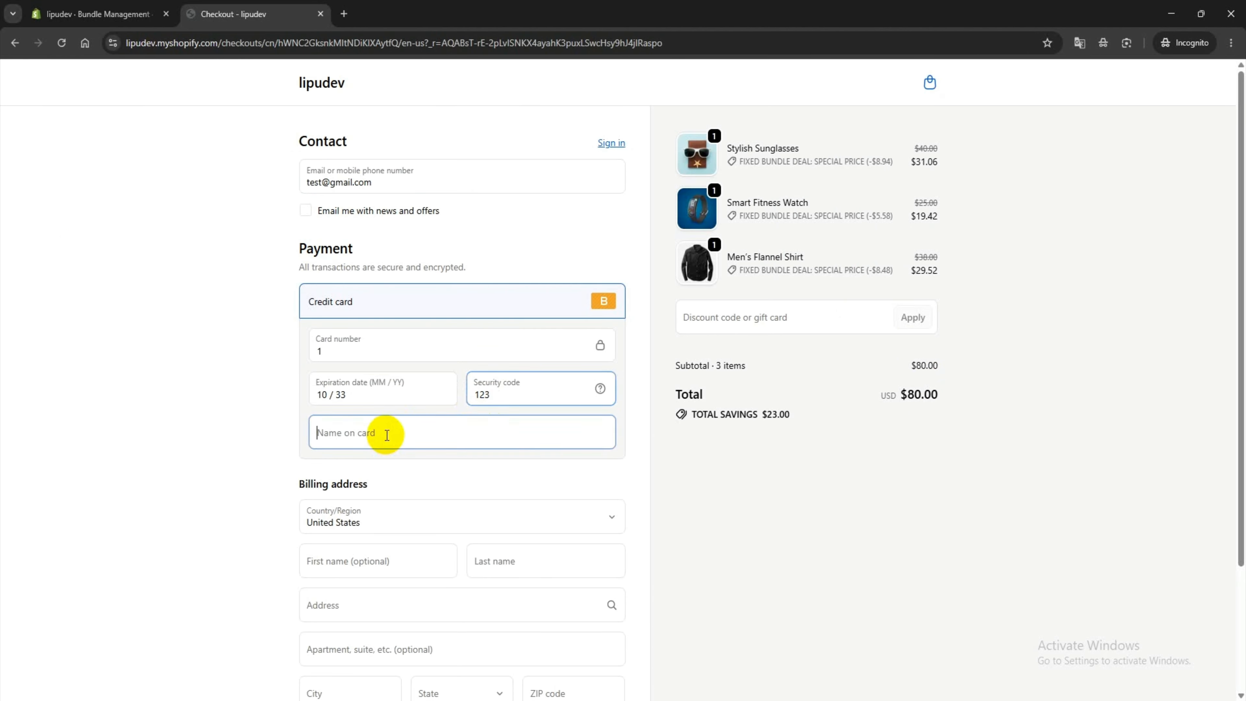
{"action": "type", "text": "Test"}
Complete the billing address with the customer's first name, last name and a suggested United States address, and pay for the order.
{"action": "scroll", "coordinate": [177, 438], "scroll_direction": "down", "scroll_amount": 3}
{"action": "left_click", "coordinate": [412, 425]}
{"action": "type", "text": "Te"}
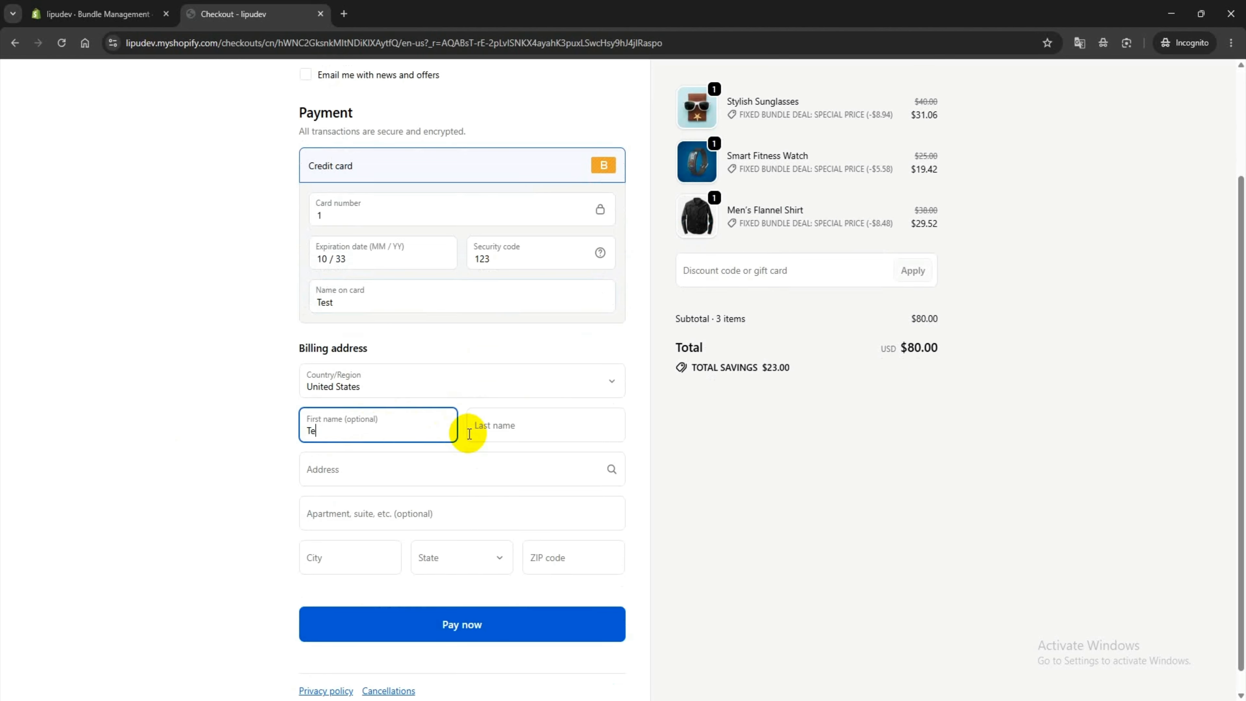
{"action": "type", "text": "st"}
{"action": "left_click", "coordinate": [469, 433]}
{"action": "left_click", "coordinate": [395, 481]}
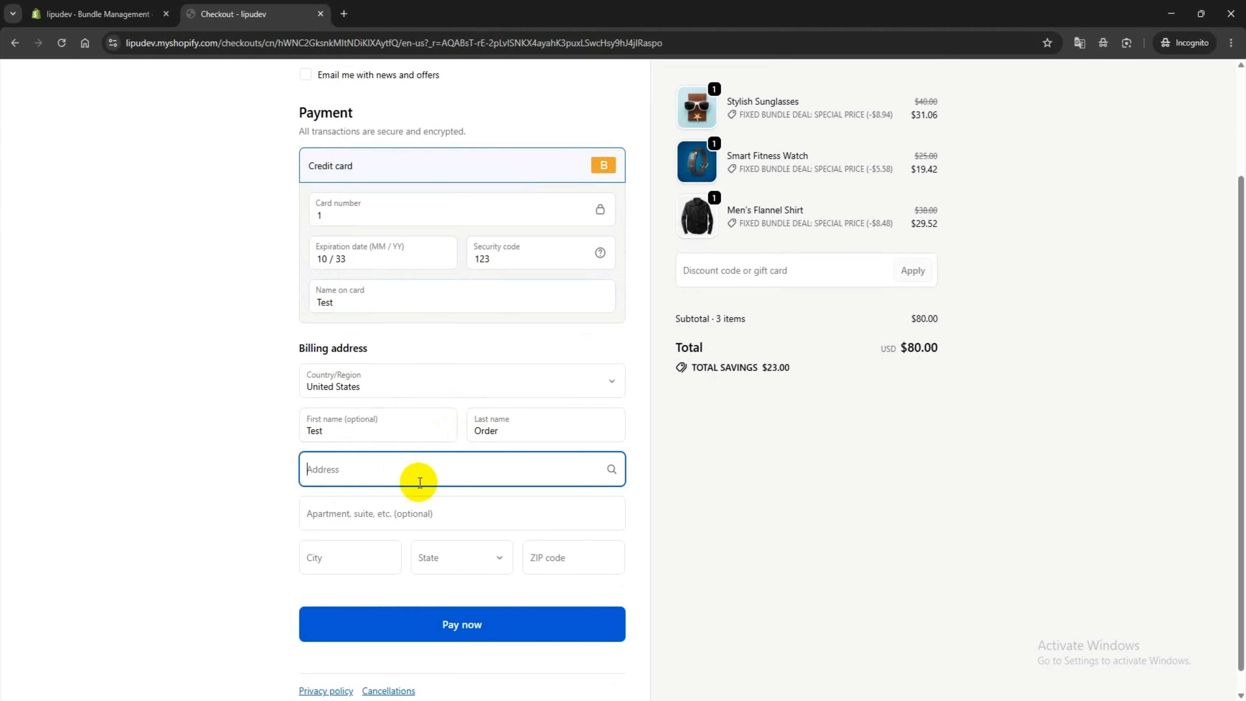
{"action": "type", "text": "United States"}
{"action": "left_click", "coordinate": [417, 510]}
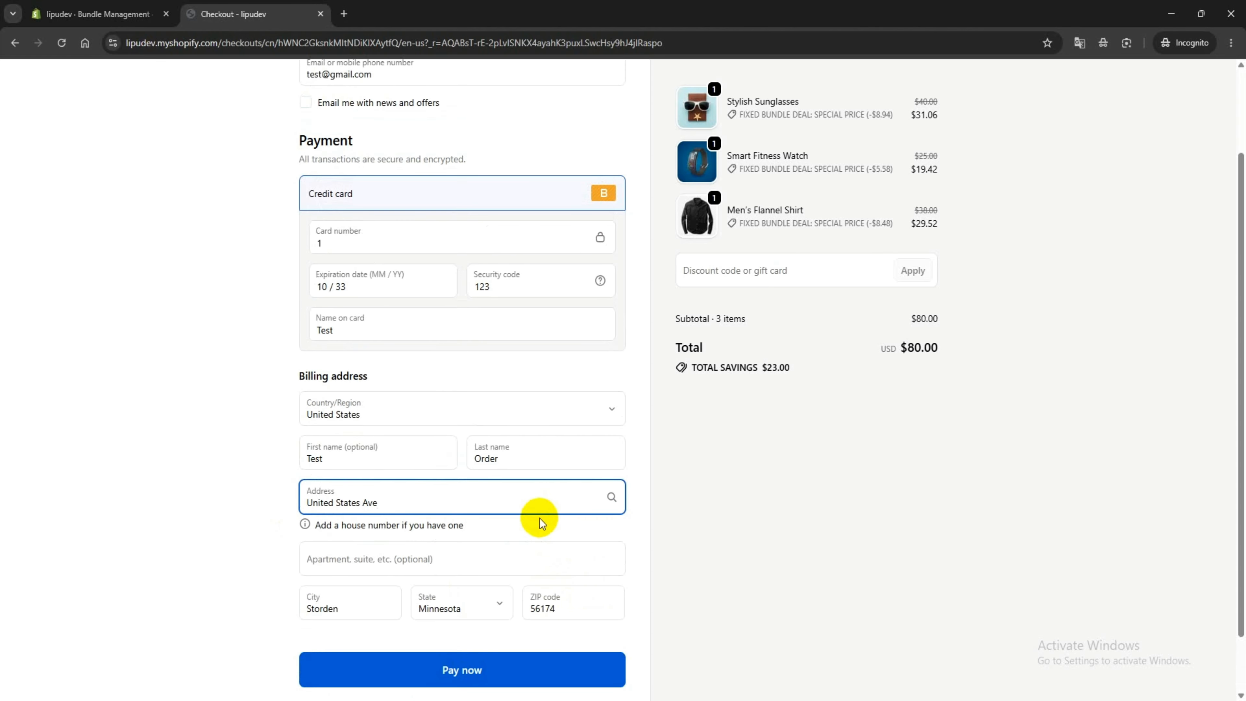
{"action": "left_click", "coordinate": [479, 595]}
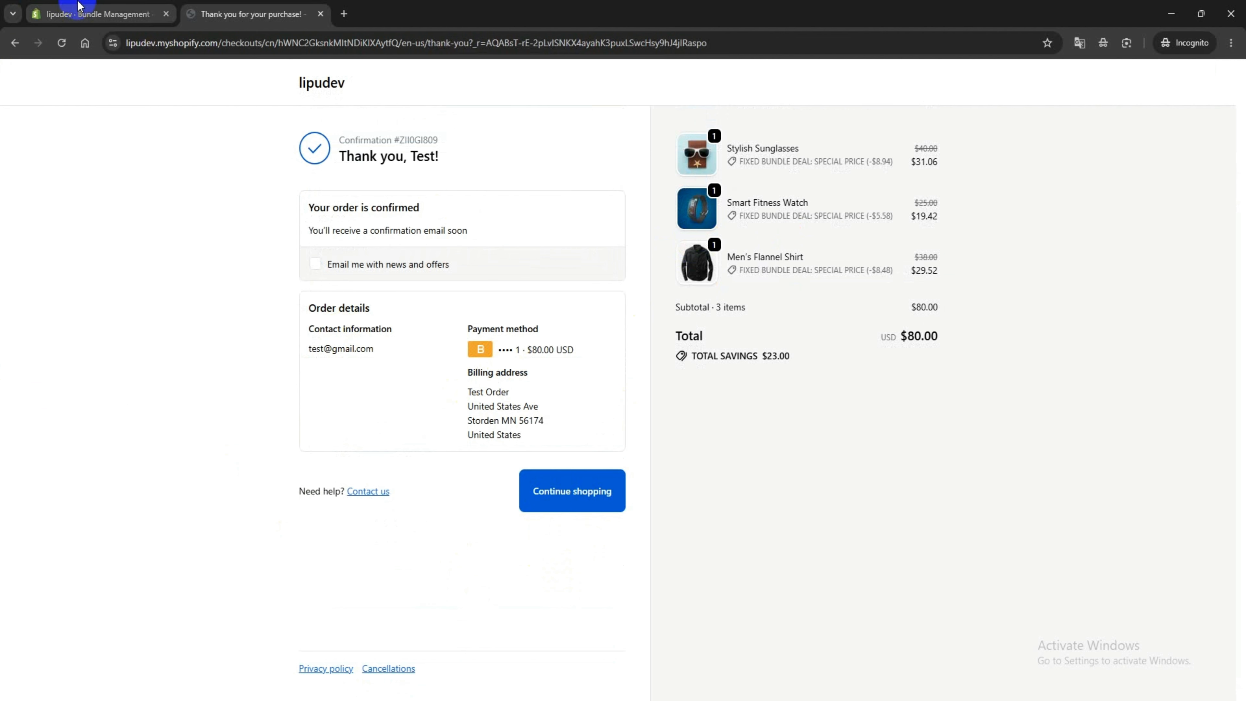
Open the newest order in the Shopify admin and check its bundled items, Fixed Bundle Deal discount, total and paid amount.
{"action": "left_click", "coordinate": [90, 6]}
{"action": "left_click", "coordinate": [73, 135]}
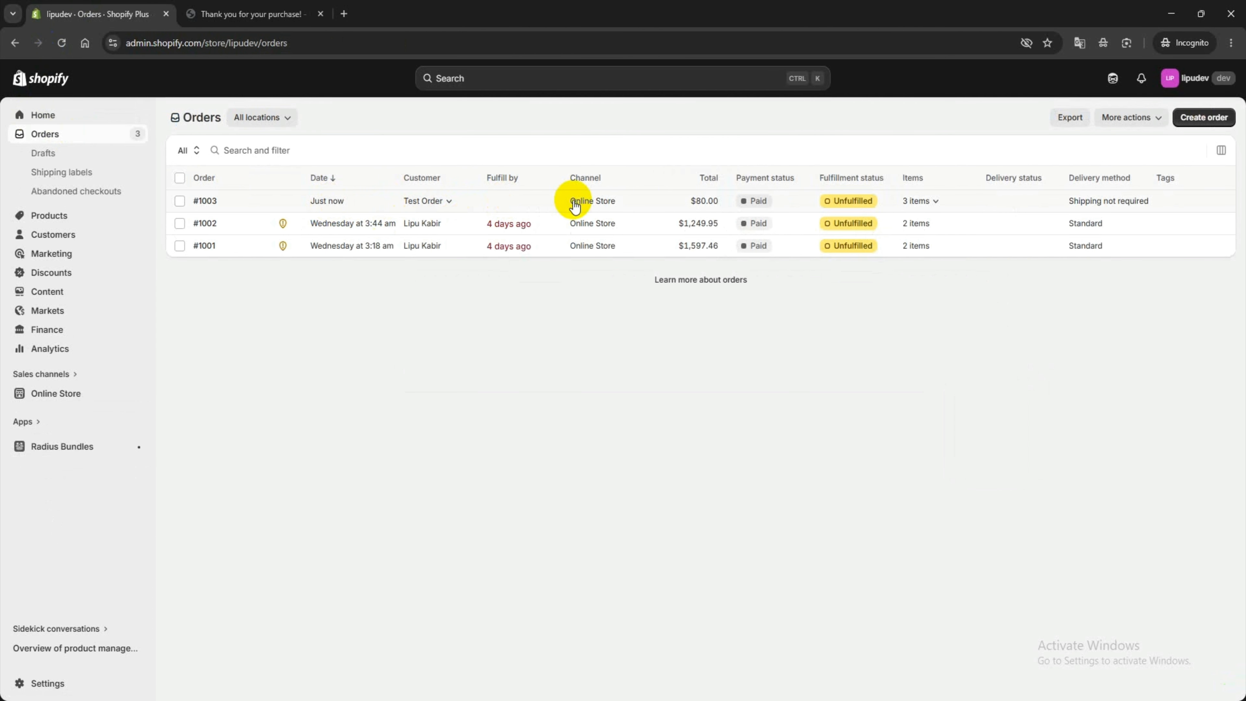
{"action": "left_click", "coordinate": [208, 201]}
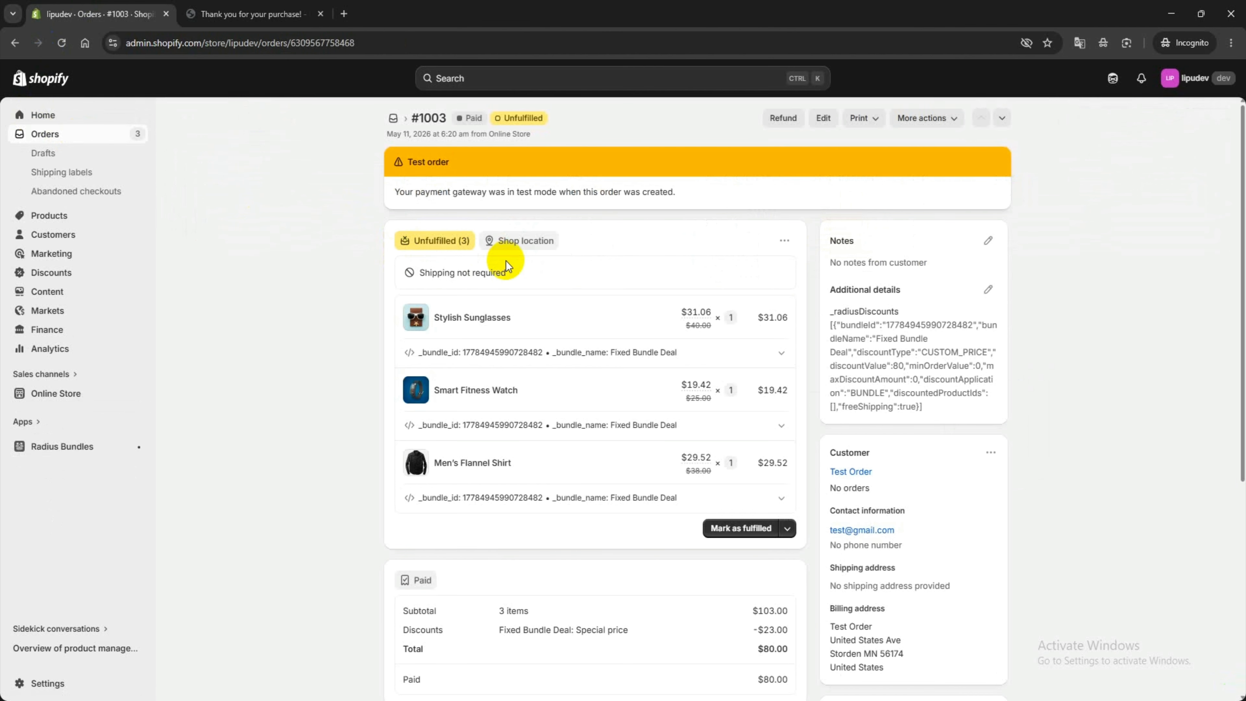
{"action": "scroll", "coordinate": [506, 262], "scroll_direction": "down", "scroll_amount": 1}
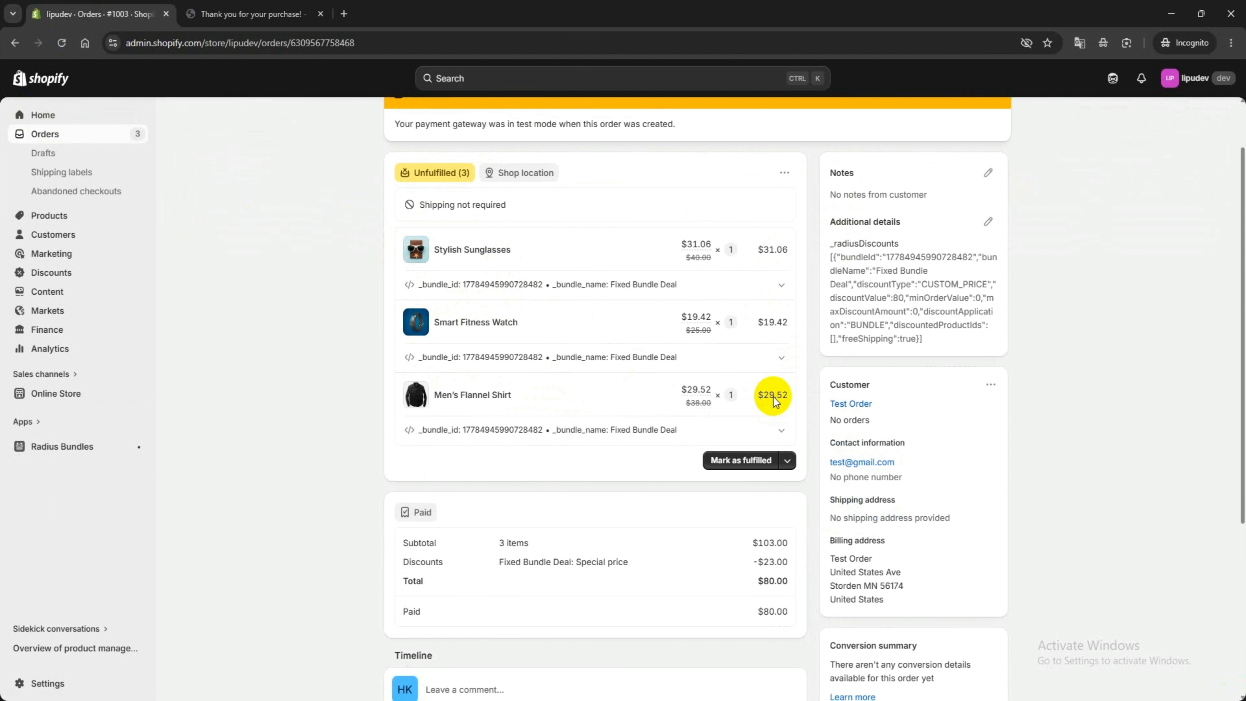
{"action": "scroll", "coordinate": [773, 402], "scroll_direction": "down", "scroll_amount": 1}
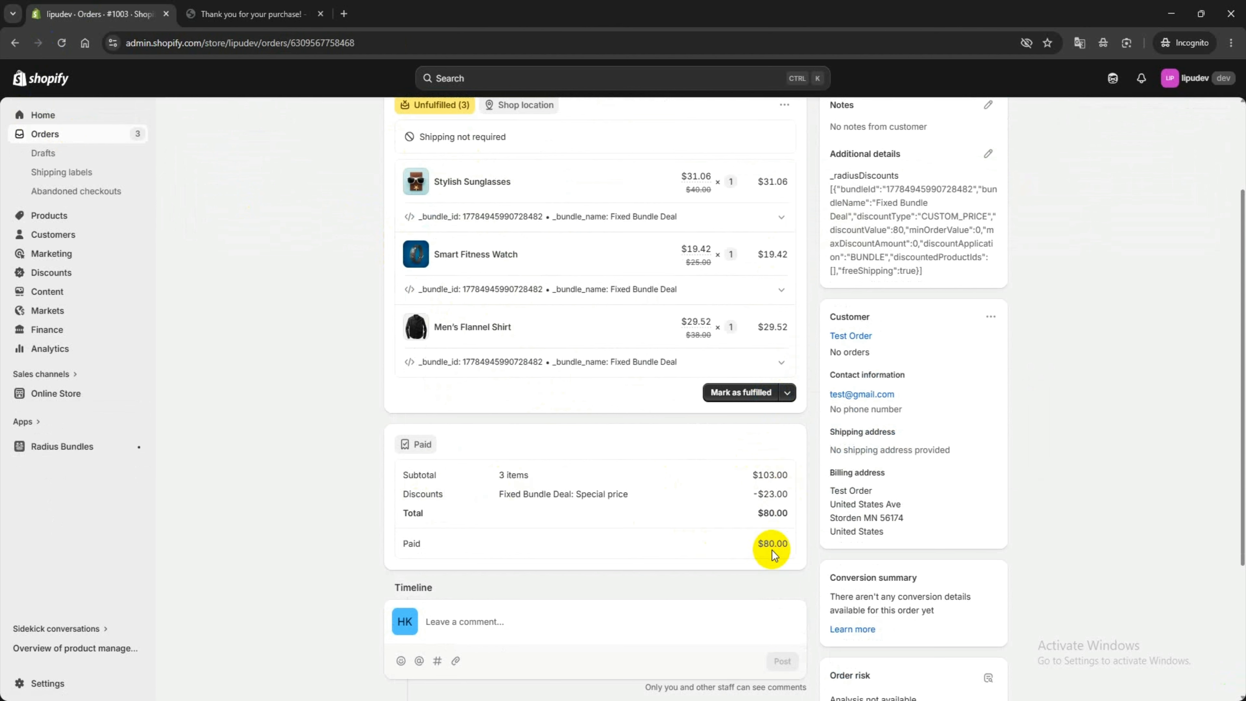
{"action": "left_click_drag", "start_coordinate": [758, 543], "coordinate": [795, 543]}
{"action": "left_click", "coordinate": [783, 543]}
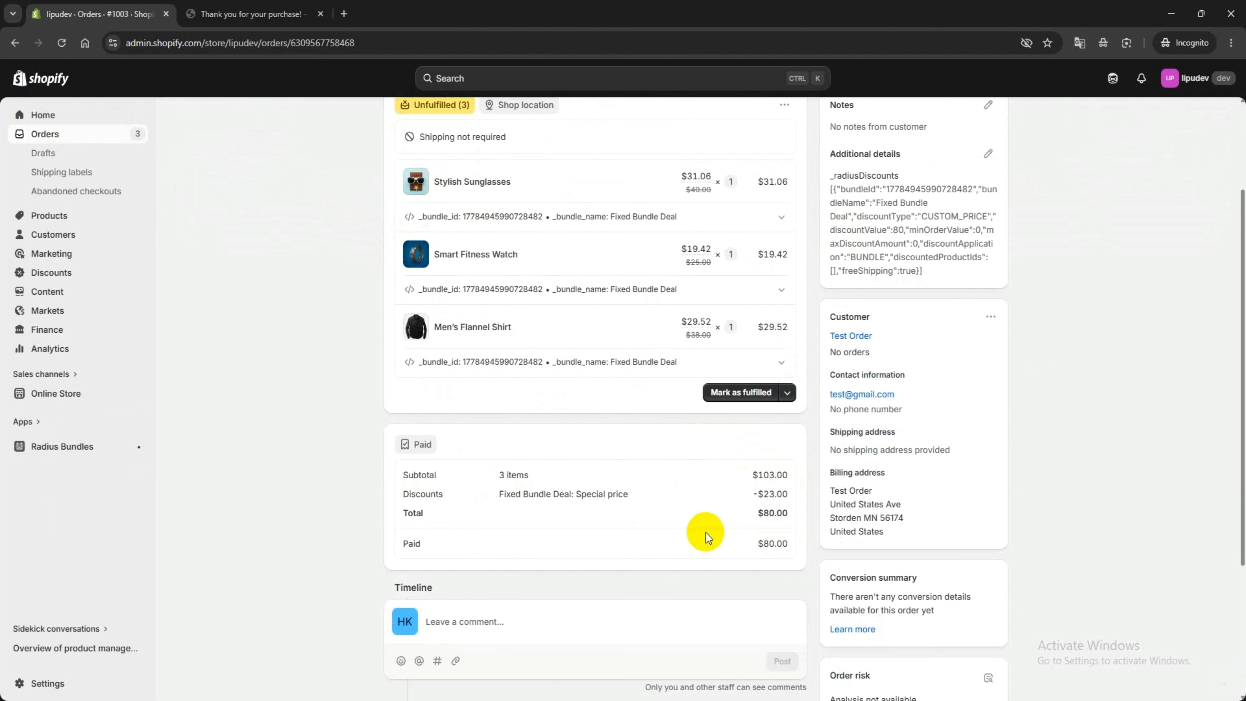
{"action": "scroll", "coordinate": [707, 536], "scroll_direction": "up", "scroll_amount": 2}
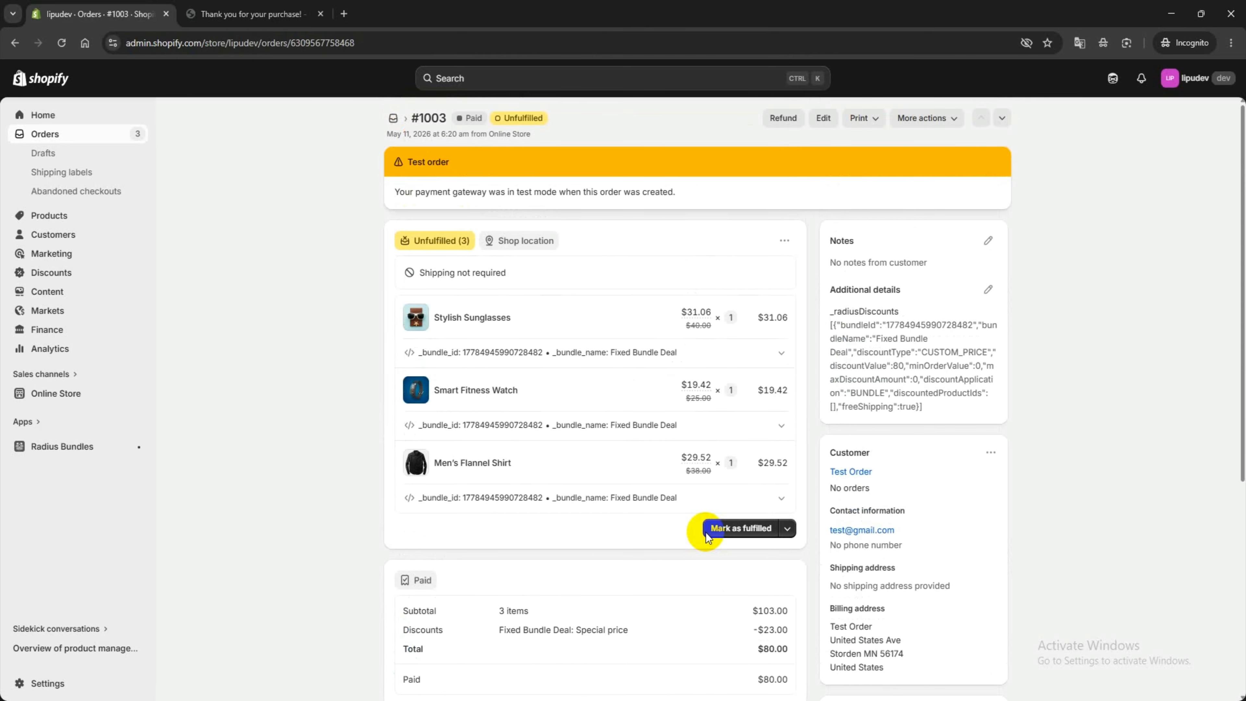